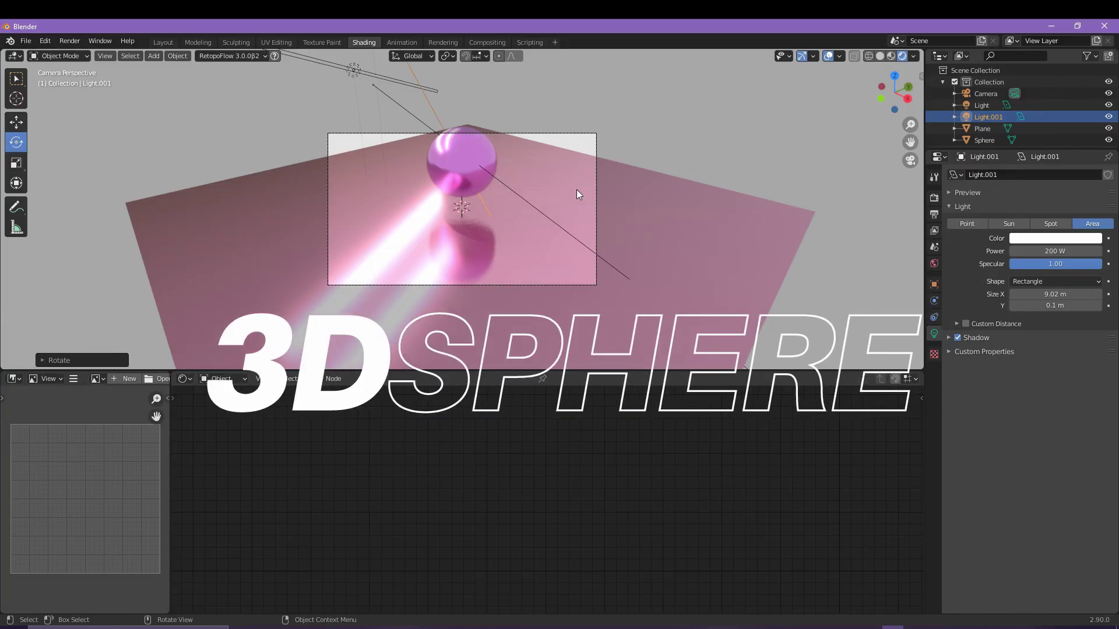
In the finished scene, show the light's transform values and nudge the floor plane up along Z.
key("n")
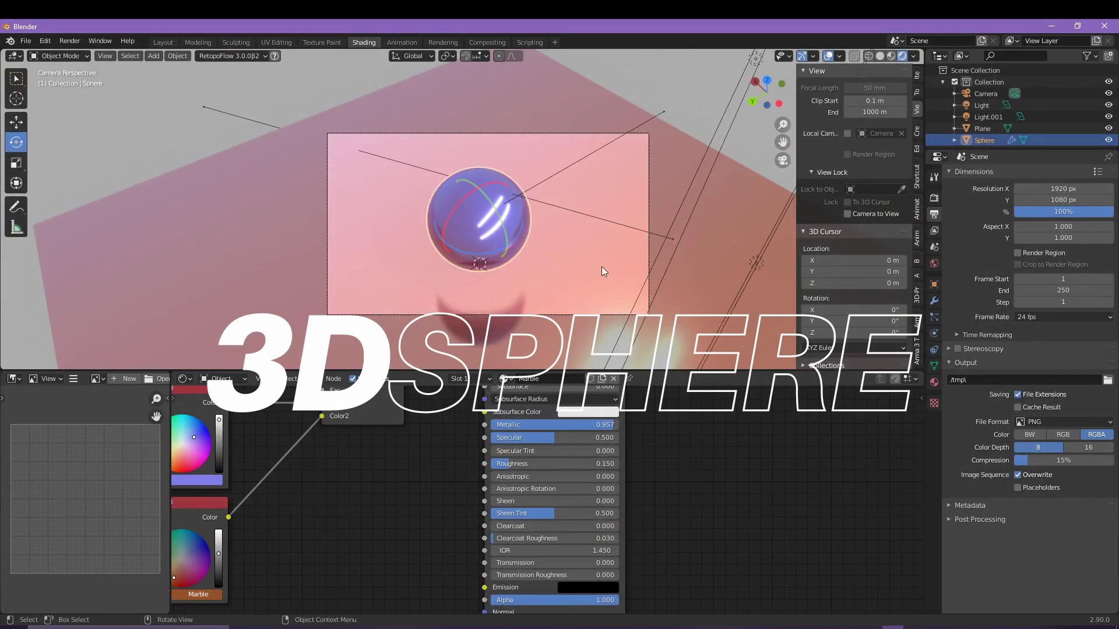
left_click(580, 271)
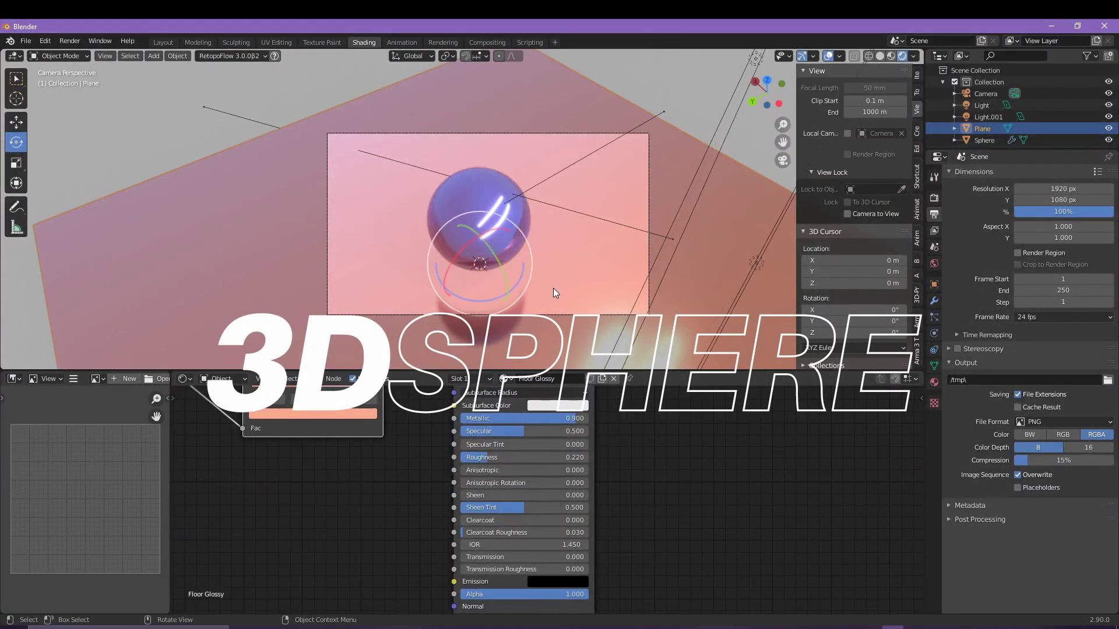
left_click(16, 121)
left_click_drag(478, 233, 478, 207)
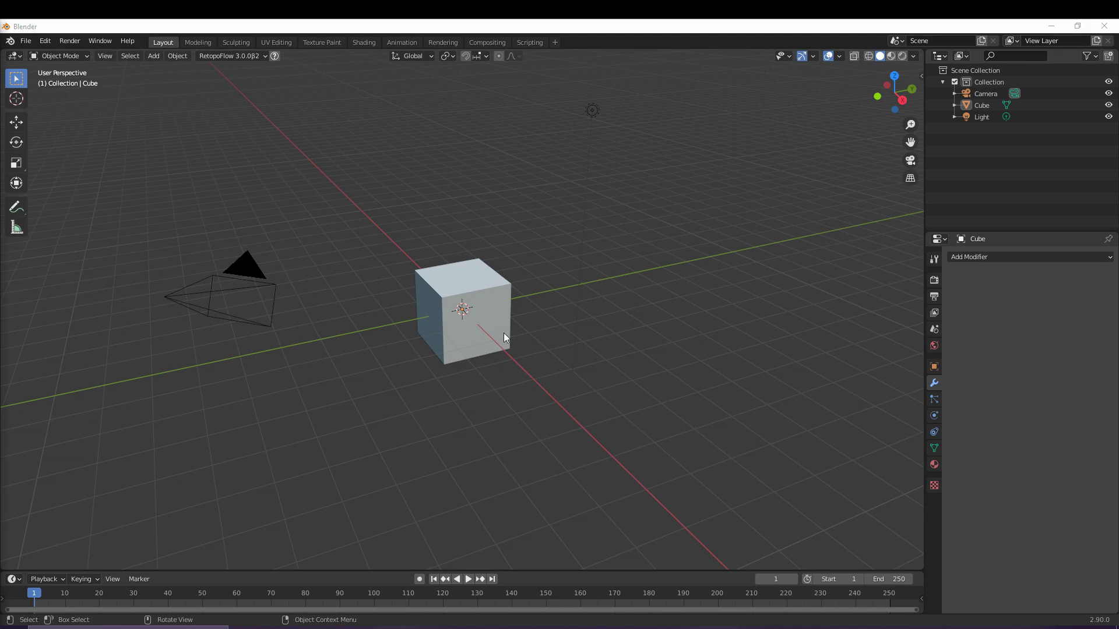
Delete the default cube, then bring up the Add menu's Mesh submenu.
left_click(461, 285)
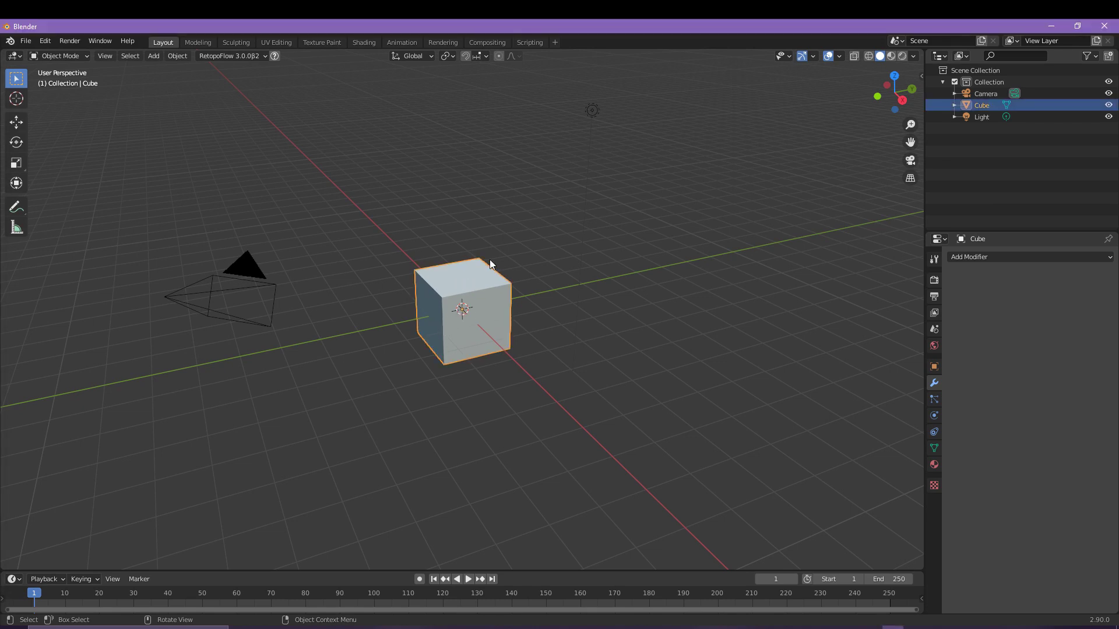
key("x")
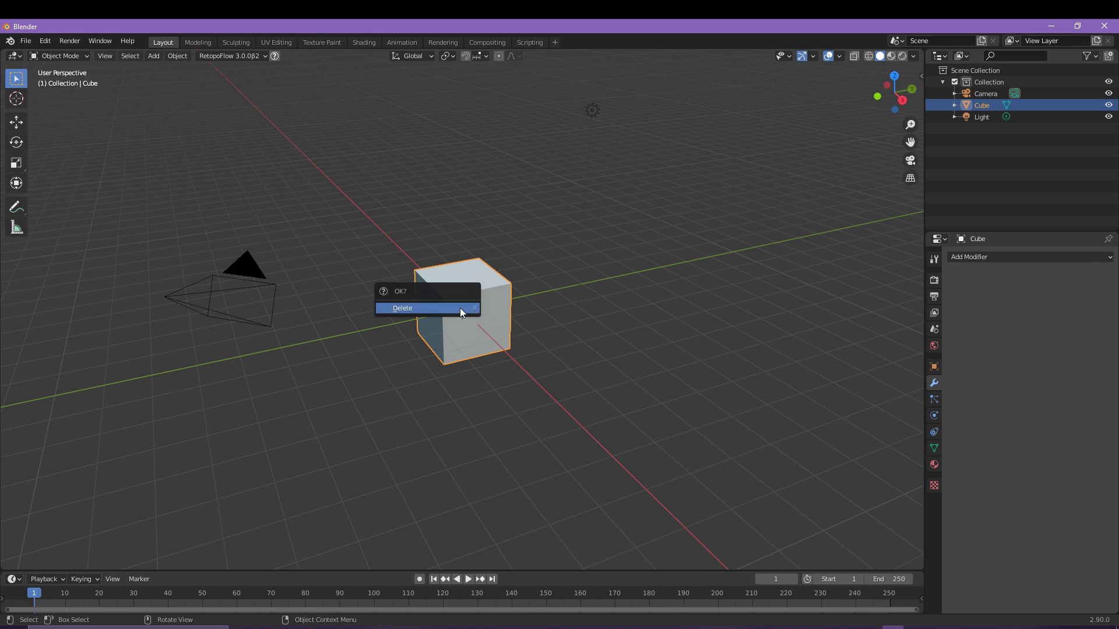
left_click(433, 313)
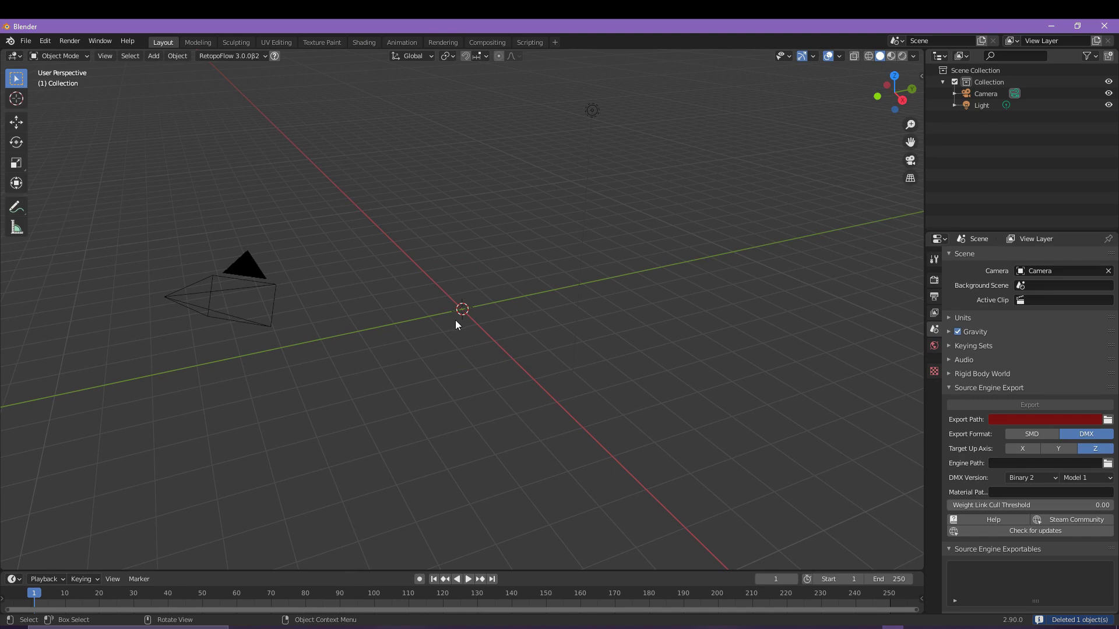
key("shift+a")
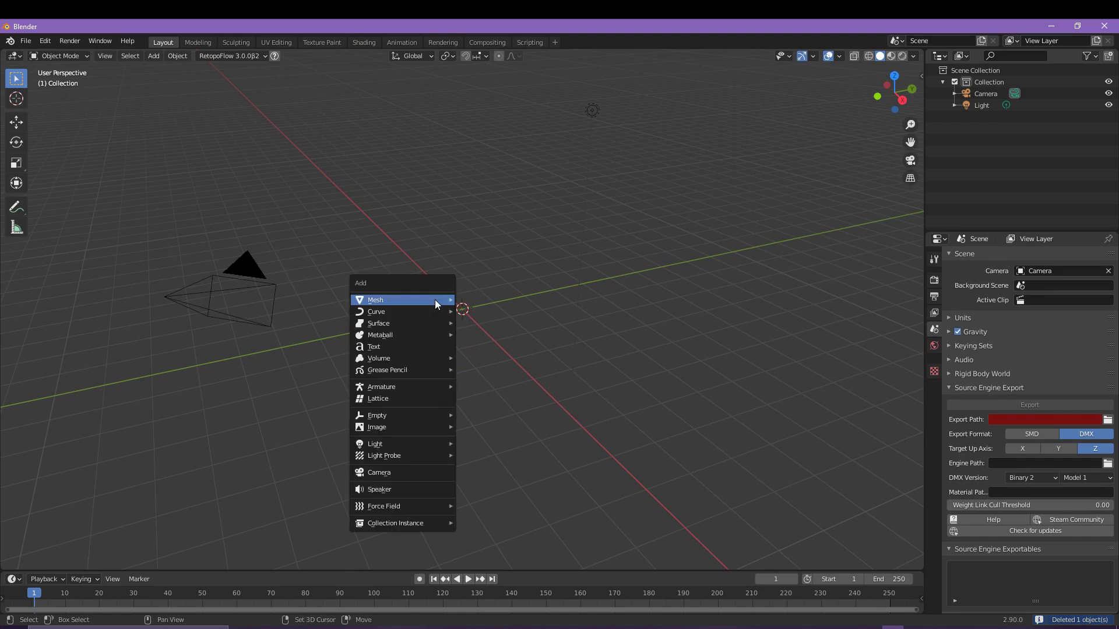
mouse_move(435, 299)
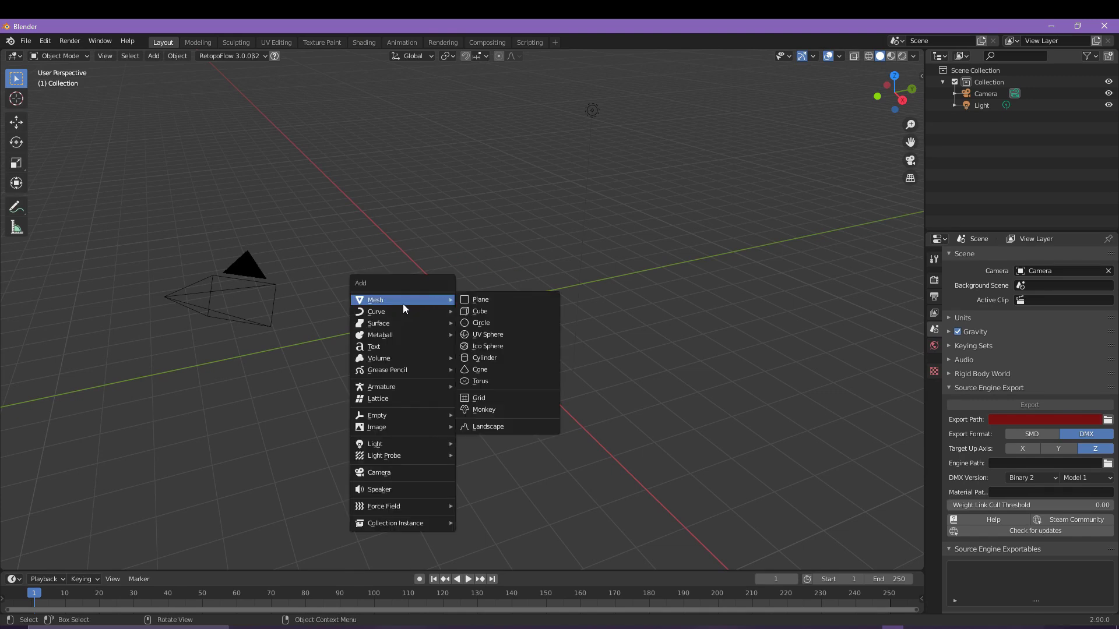
Add a UV sphere to the scene.
left_click(490, 333)
scroll(501, 325, "up", 6)
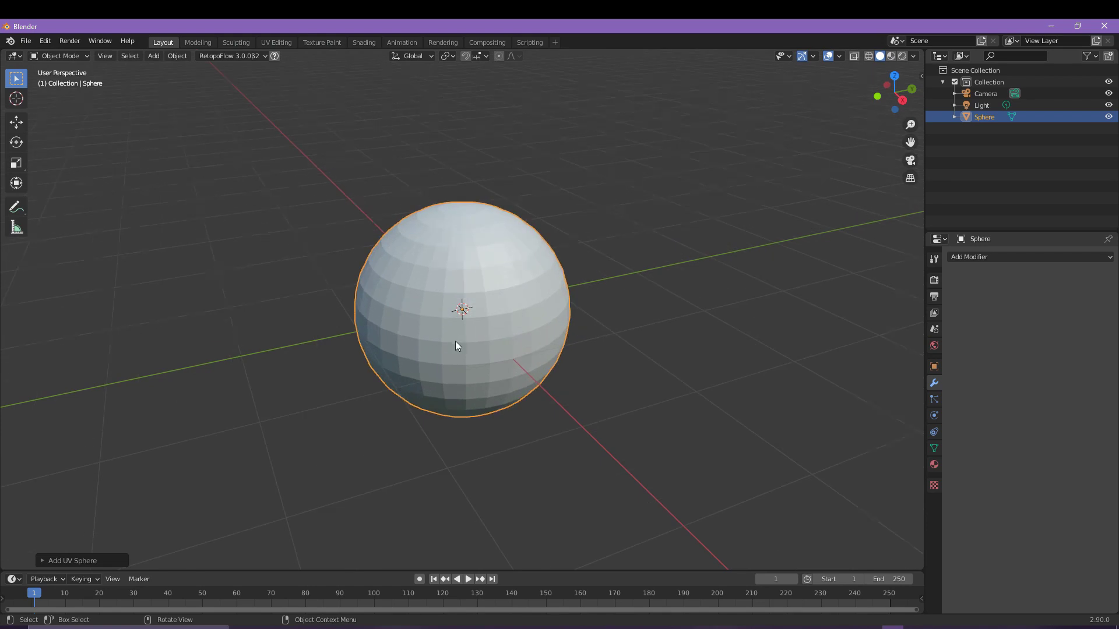
middle_click_drag(455, 343, 417, 310)
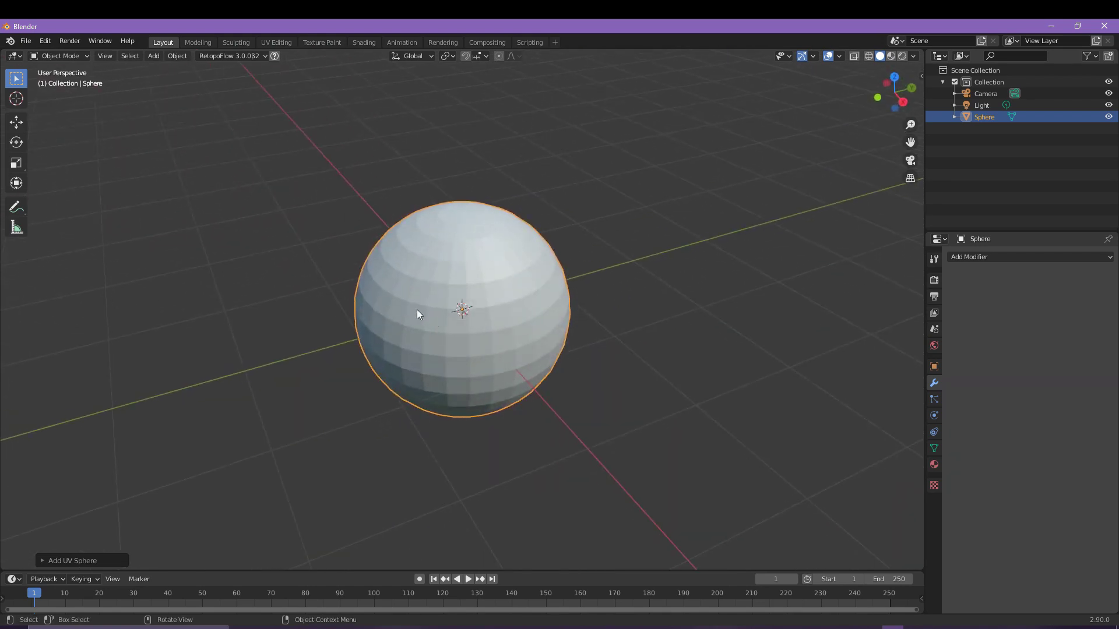
scroll(481, 313, "down", 4)
middle_click_drag(477, 271, 487, 323)
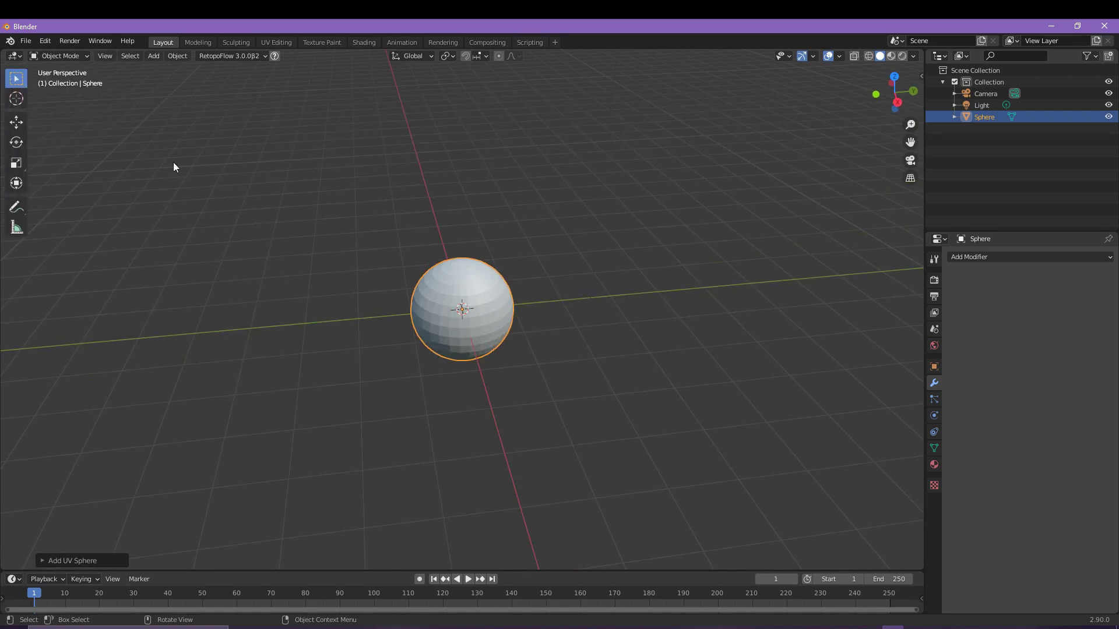
Lift the sphere about 1.4 m along Z with the Move tool.
left_click(16, 121)
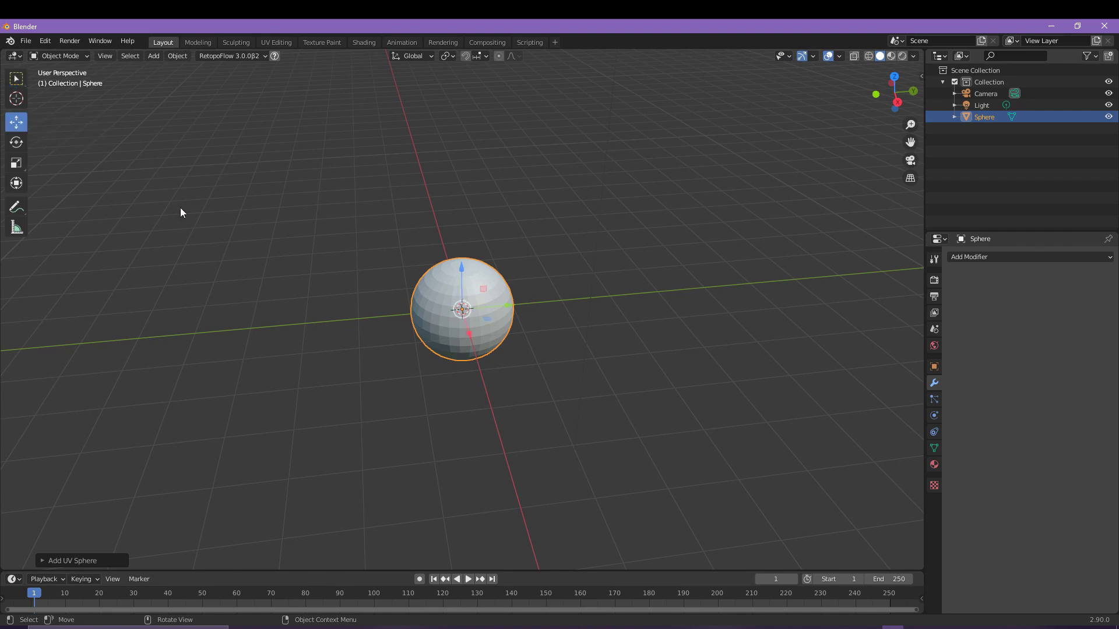
middle_click_drag(182, 209, 393, 233)
left_click_drag(463, 271, 469, 205)
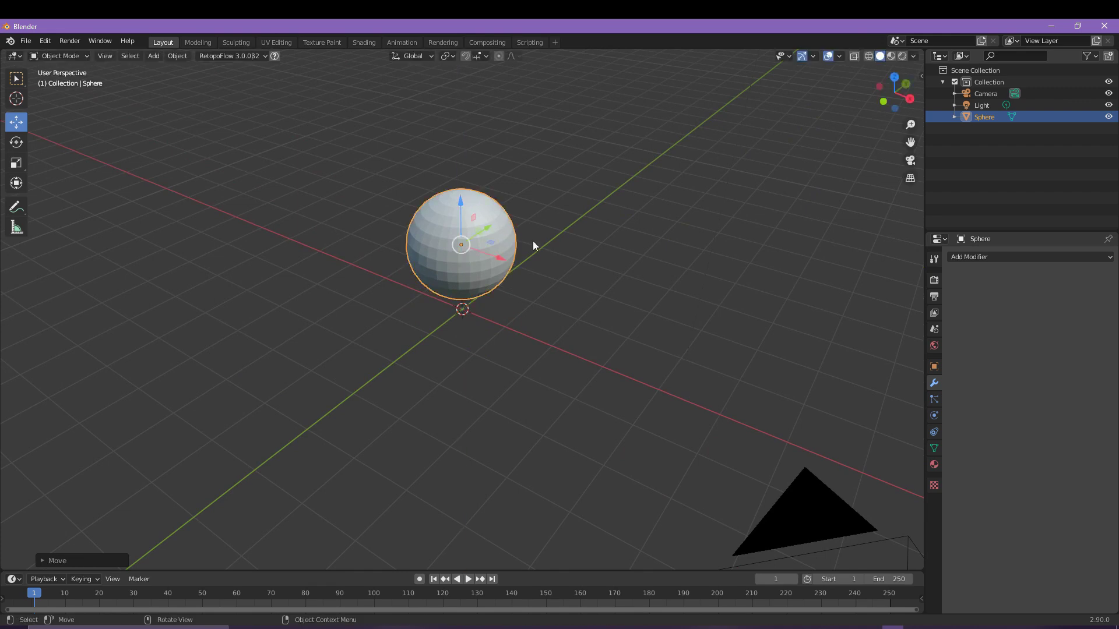
middle_click_drag(532, 240, 445, 270)
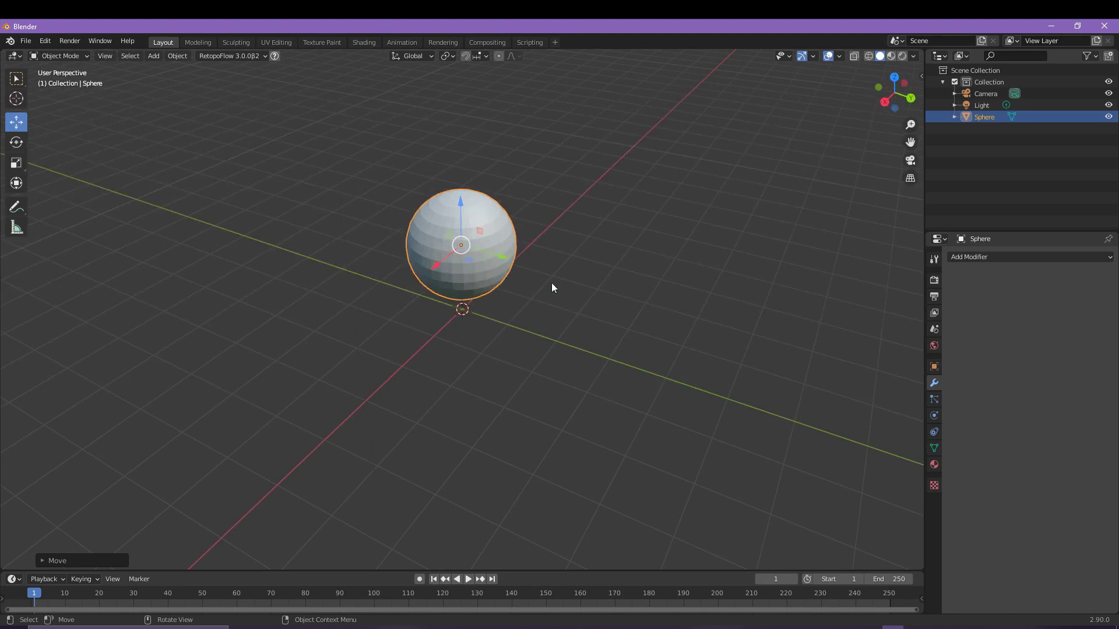
Add a mesh plane beneath the sphere.
key("shift+a")
mouse_move(429, 261)
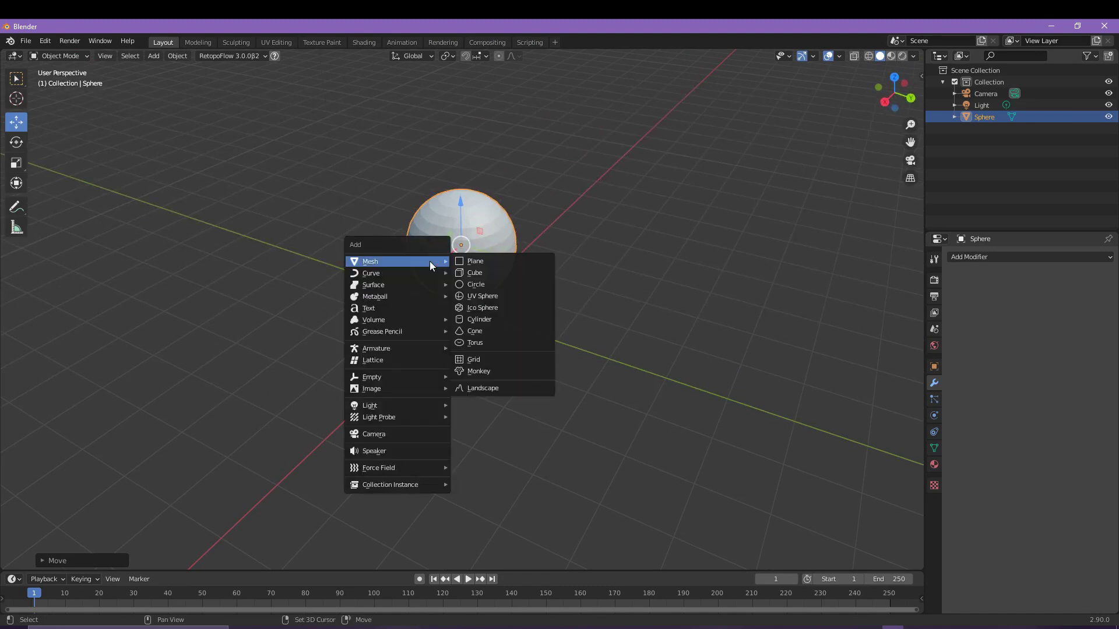
left_click(502, 264)
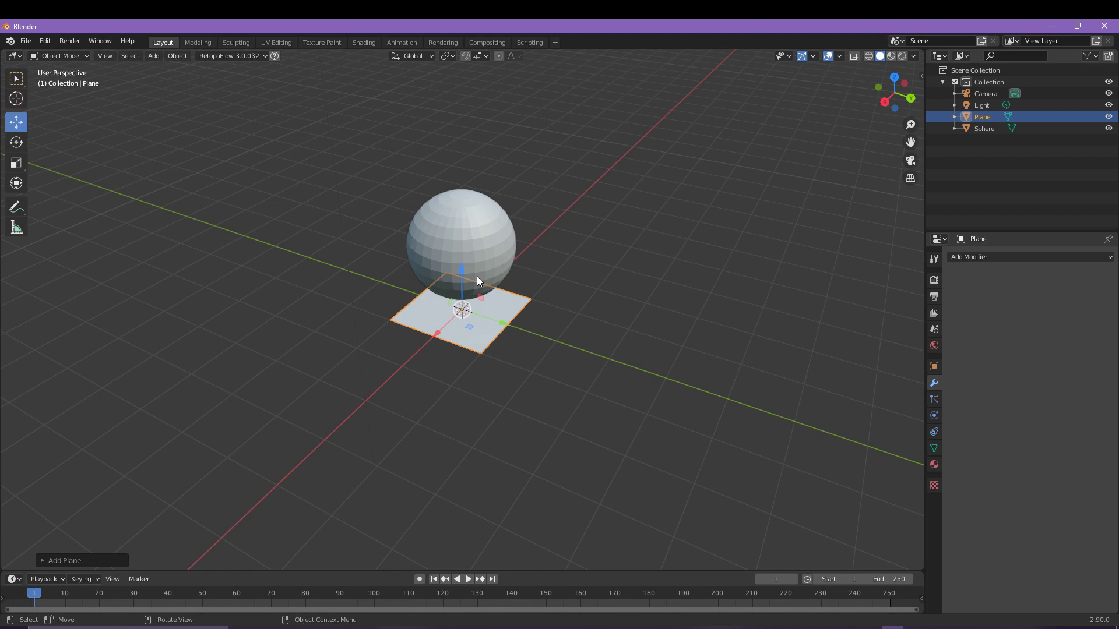
Scale the plane up about 2.18 times into a large floor.
left_click(16, 163)
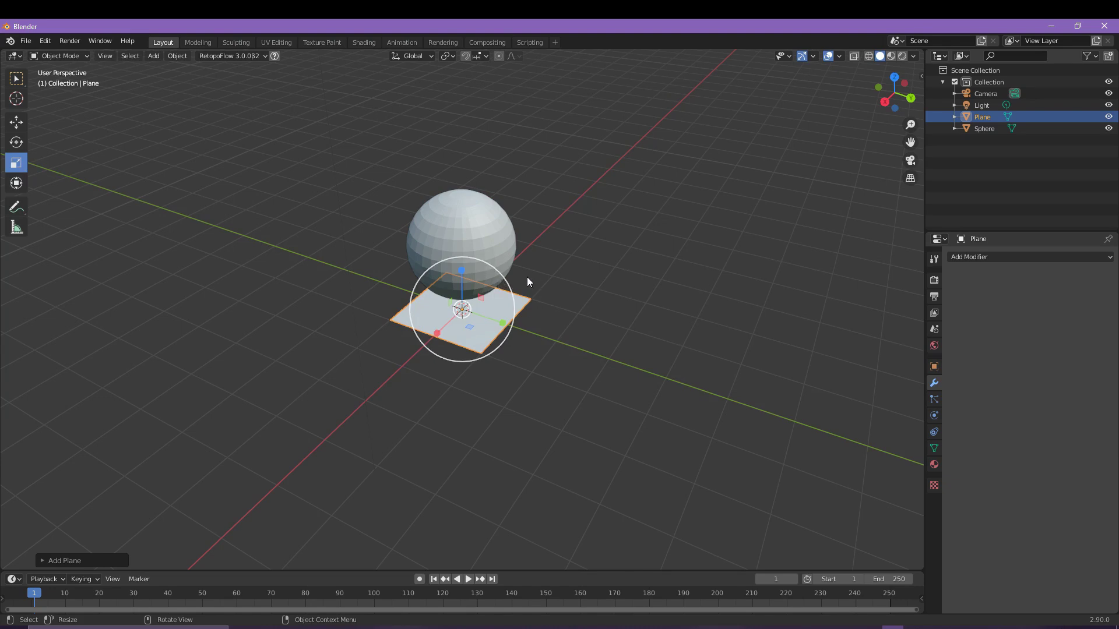
left_click_drag(505, 282, 836, 210)
middle_click_drag(728, 286, 655, 223)
scroll(398, 316, "down", 6)
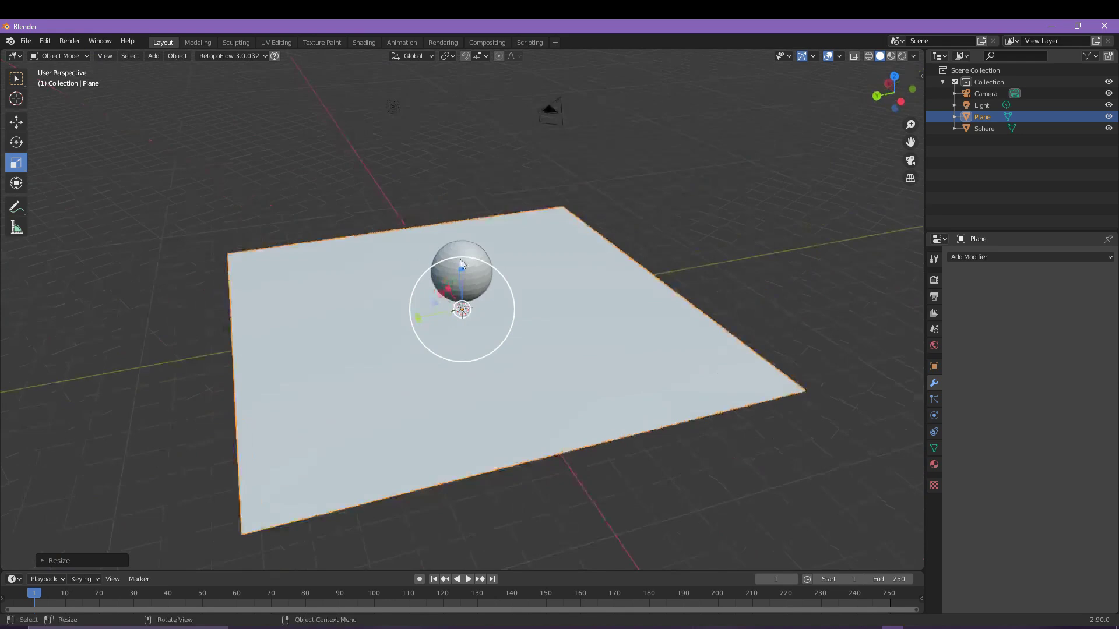
middle_click_drag(442, 268, 480, 221)
middle_click_drag(504, 284, 354, 303)
scroll(541, 274, "up", 3)
middle_click_drag(540, 274, 449, 273)
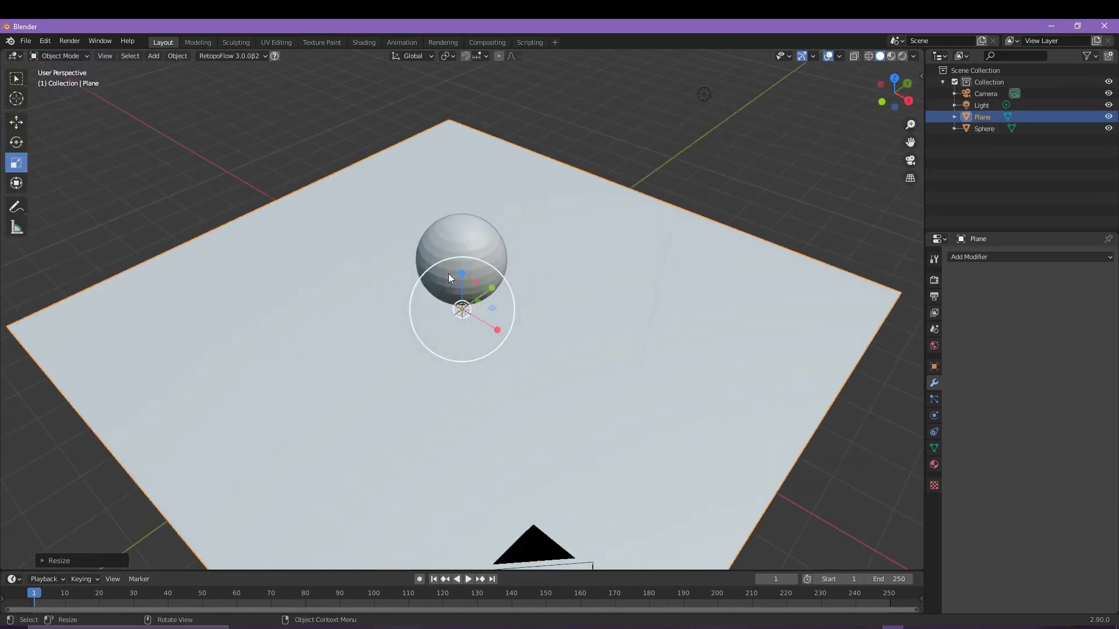
Apply Shade Smooth to the UV sphere, then select the floor plane.
left_click(480, 243)
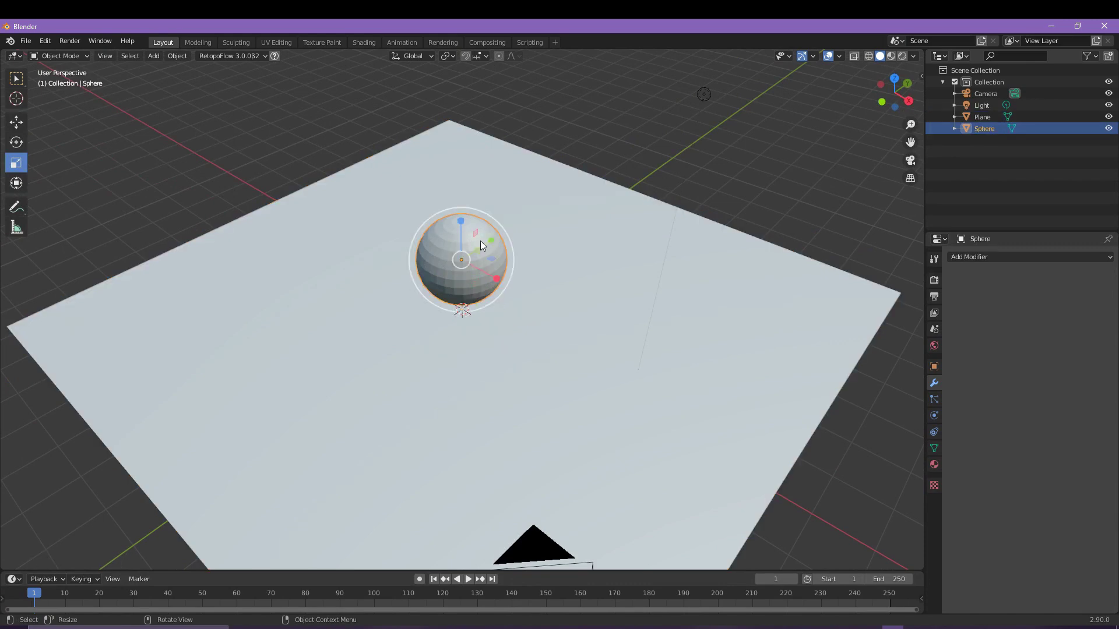
right_click(454, 233)
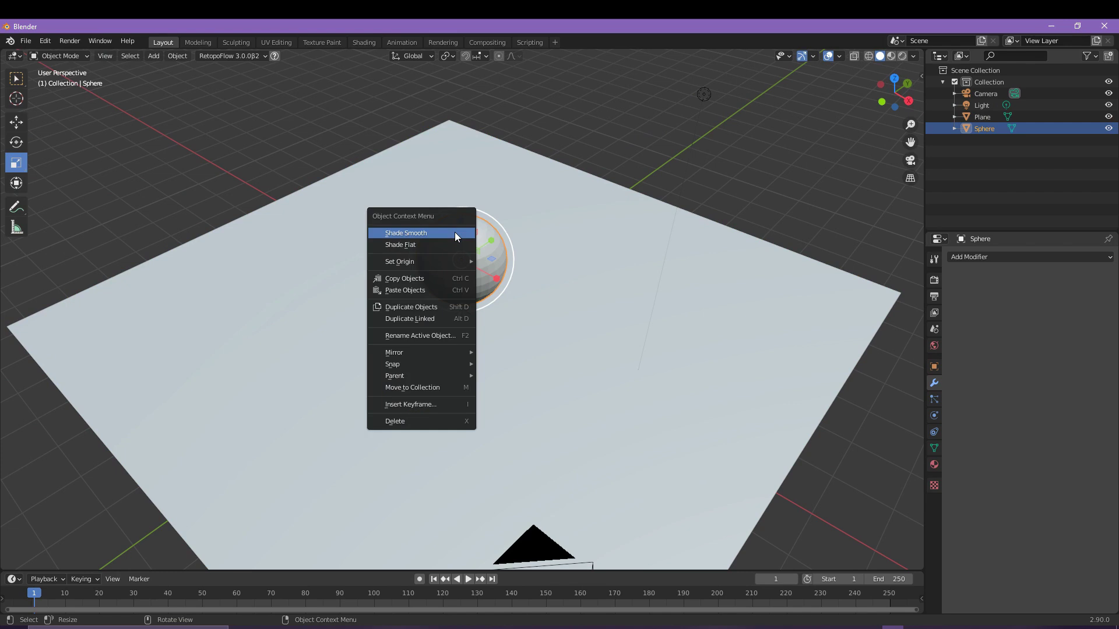
left_click(410, 233)
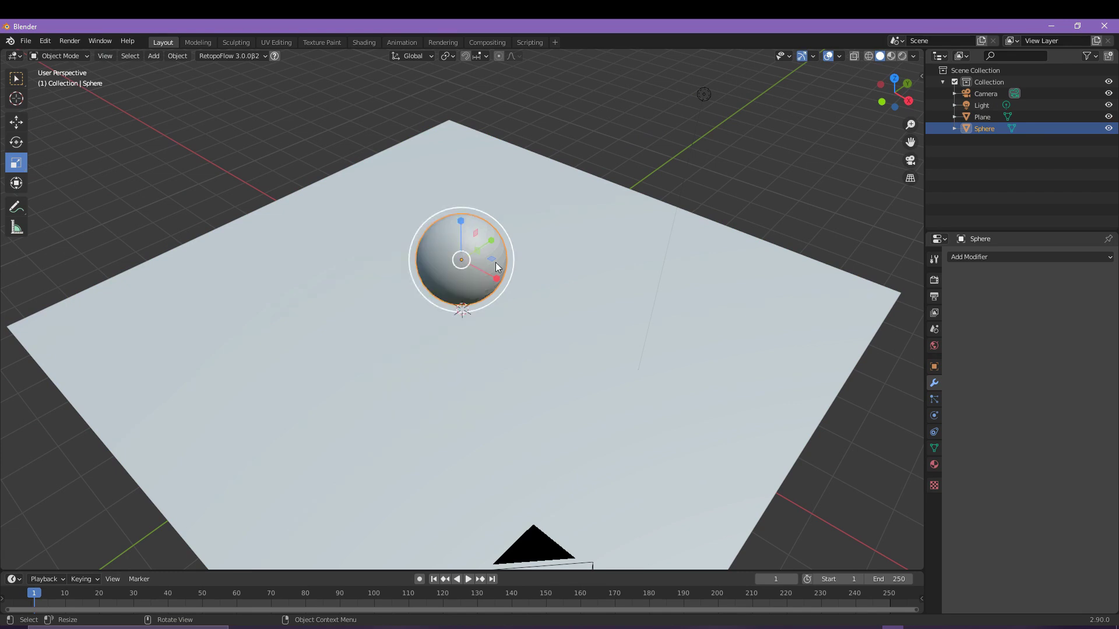
scroll(496, 262, "up", 3)
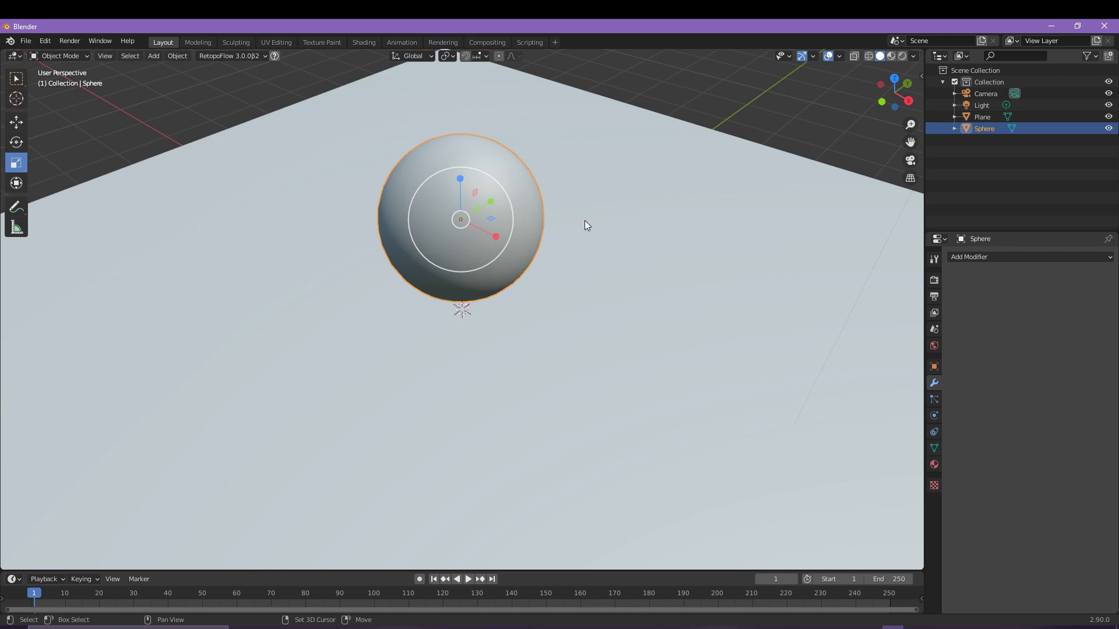
scroll(585, 220, "down", 4)
middle_click_drag(500, 288, 448, 277)
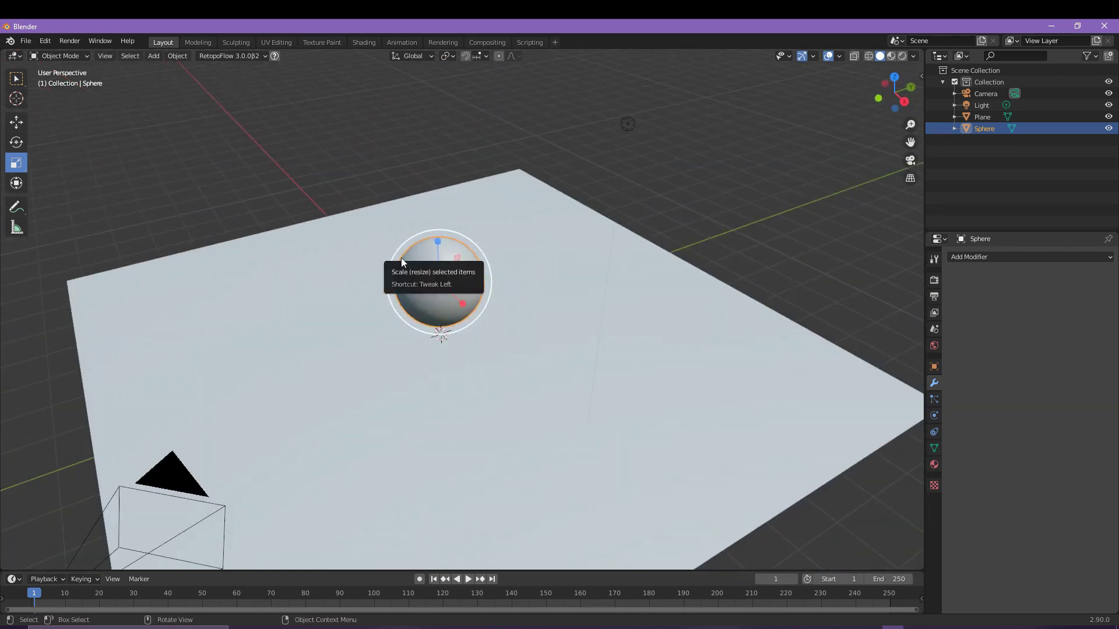
left_click(484, 263)
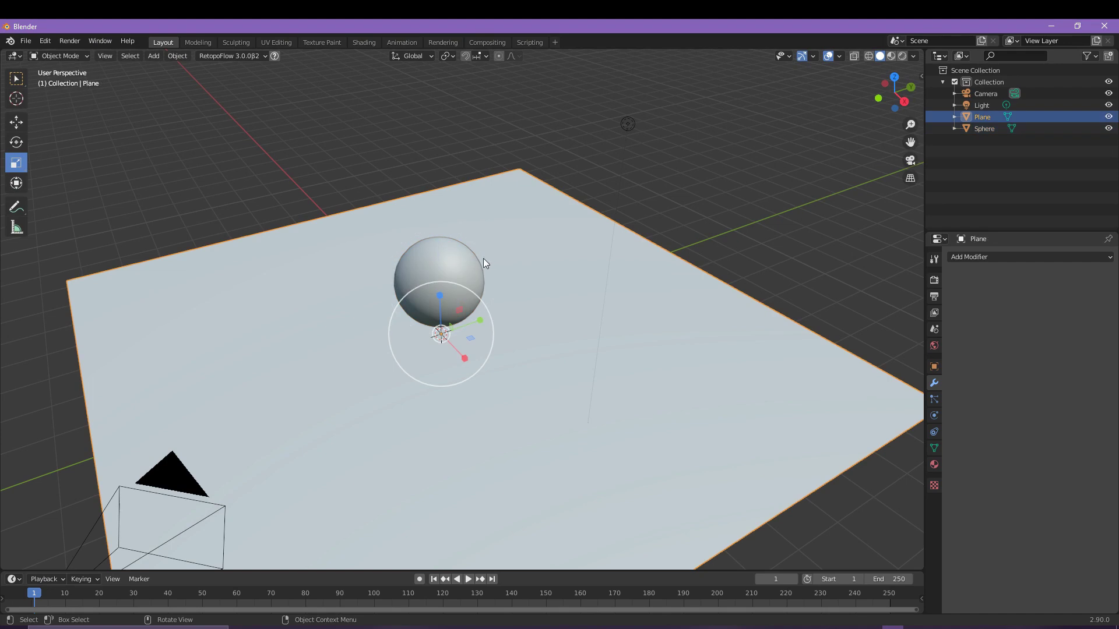
Switch to rendered shading and give the plane a new material named 'Floor Glossy'.
left_click(901, 57)
mouse_move(464, 319)
middle_mouse_down()
mouse_move(537, 317)
mouse_move(502, 365)
mouse_move(554, 282)
mouse_move(507, 302)
mouse_move(523, 288)
mouse_move(679, 307)
middle_mouse_up()
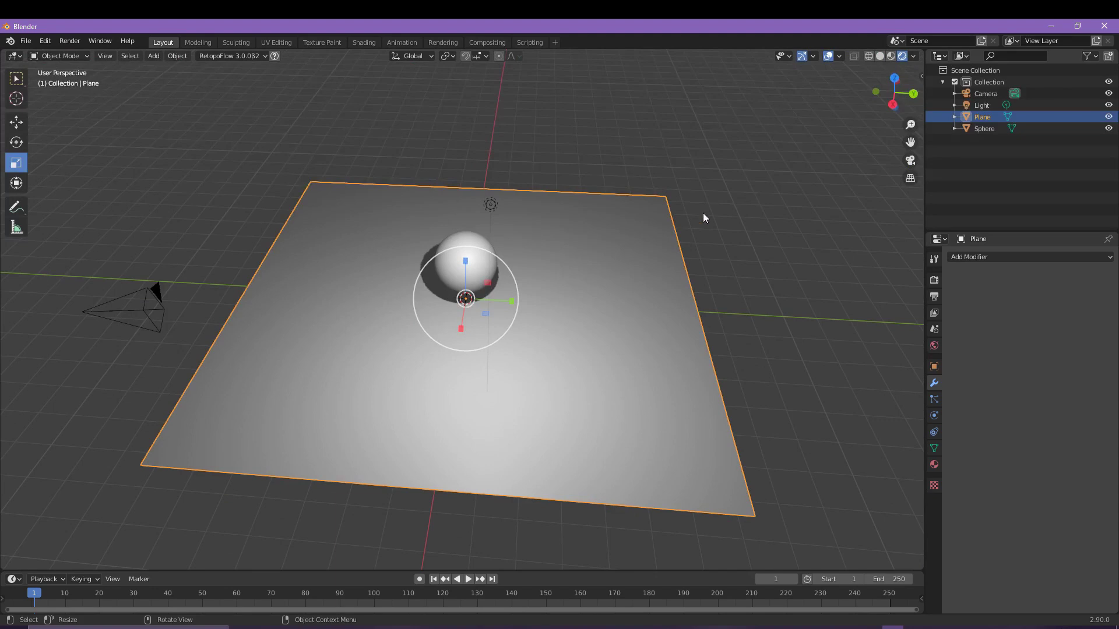
left_click(936, 465)
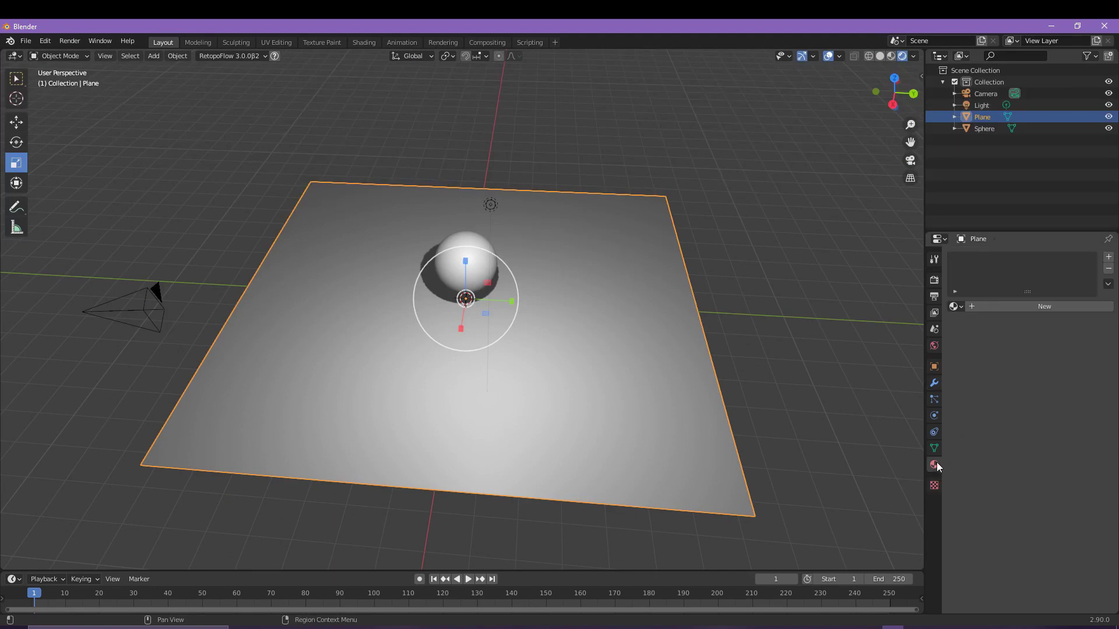
left_click(1026, 307)
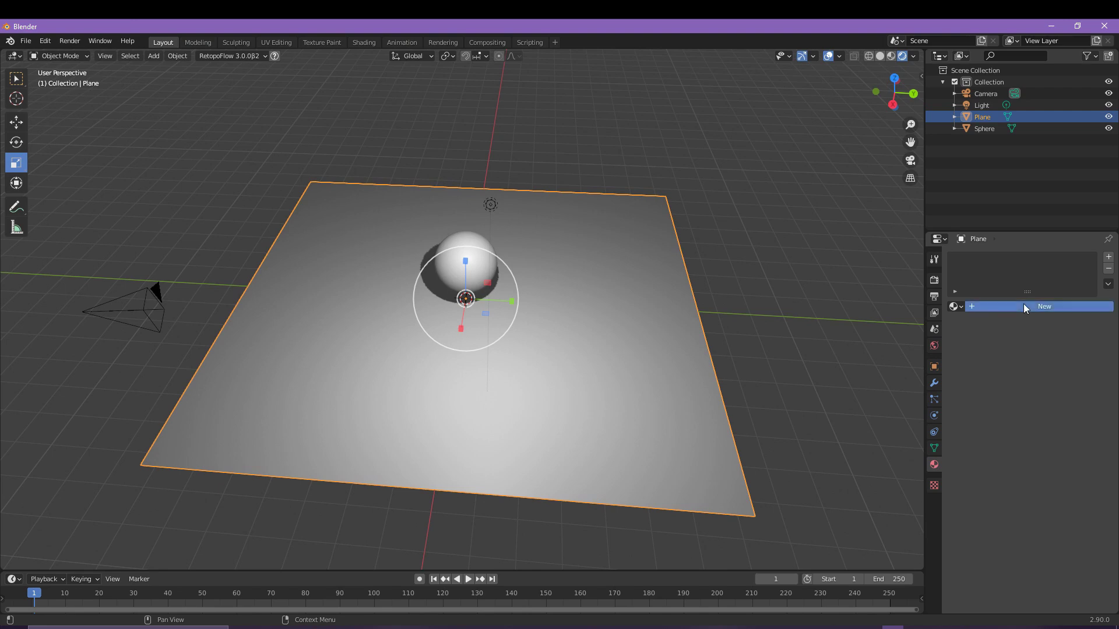
left_click(1025, 307)
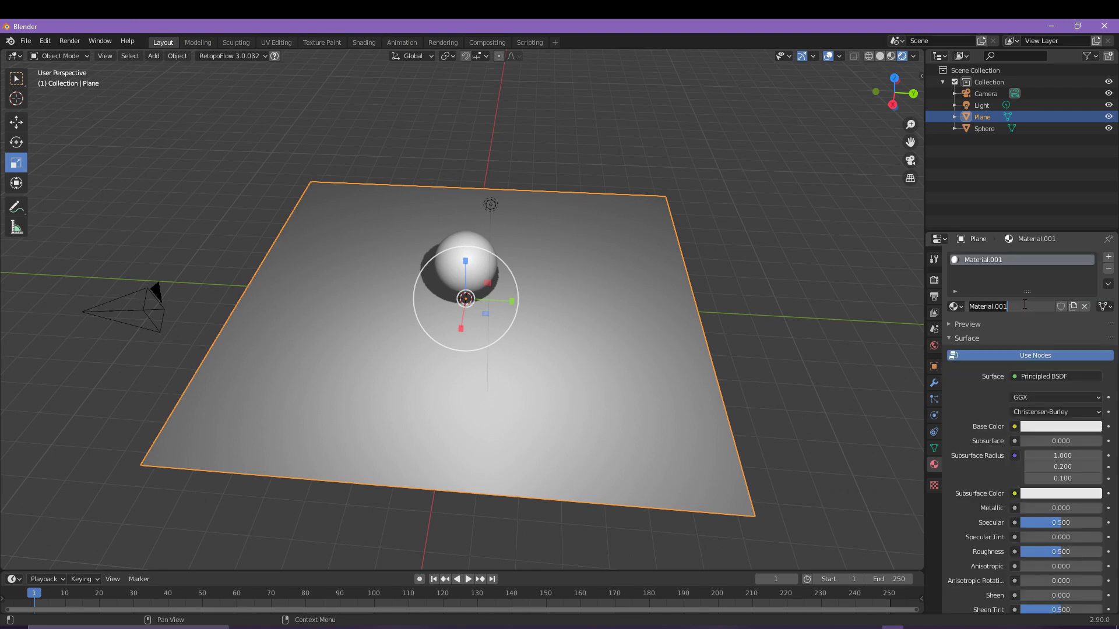
type("Floor Glossy")
key("Return")
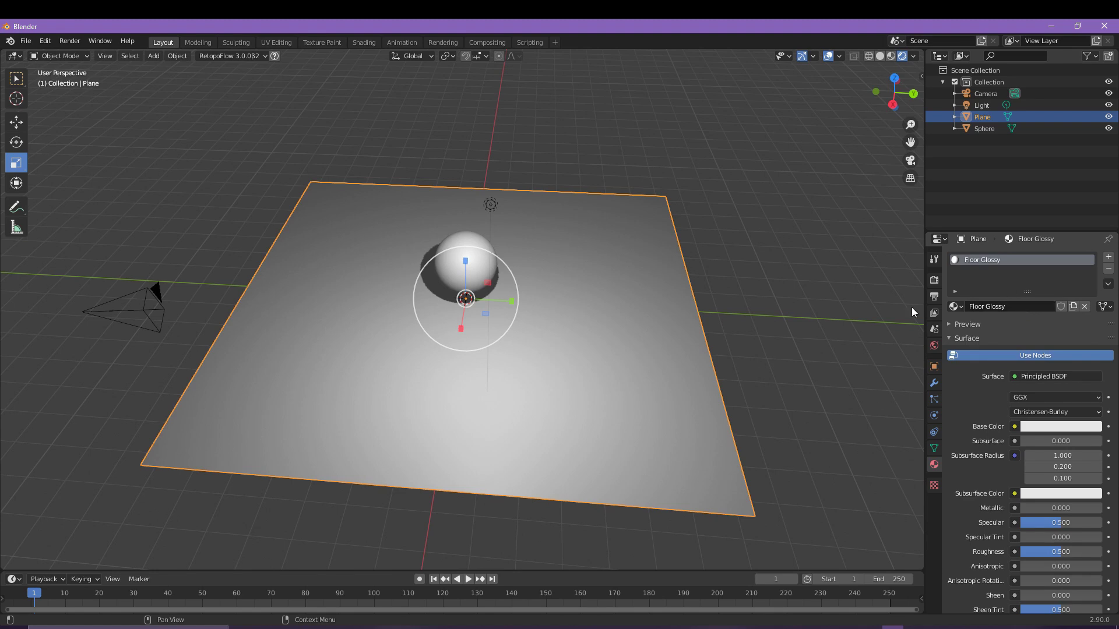
Set the Floor Glossy material's Metallic to 0.900 and Roughness to 0.050.
scroll(1026, 415, "down", 4)
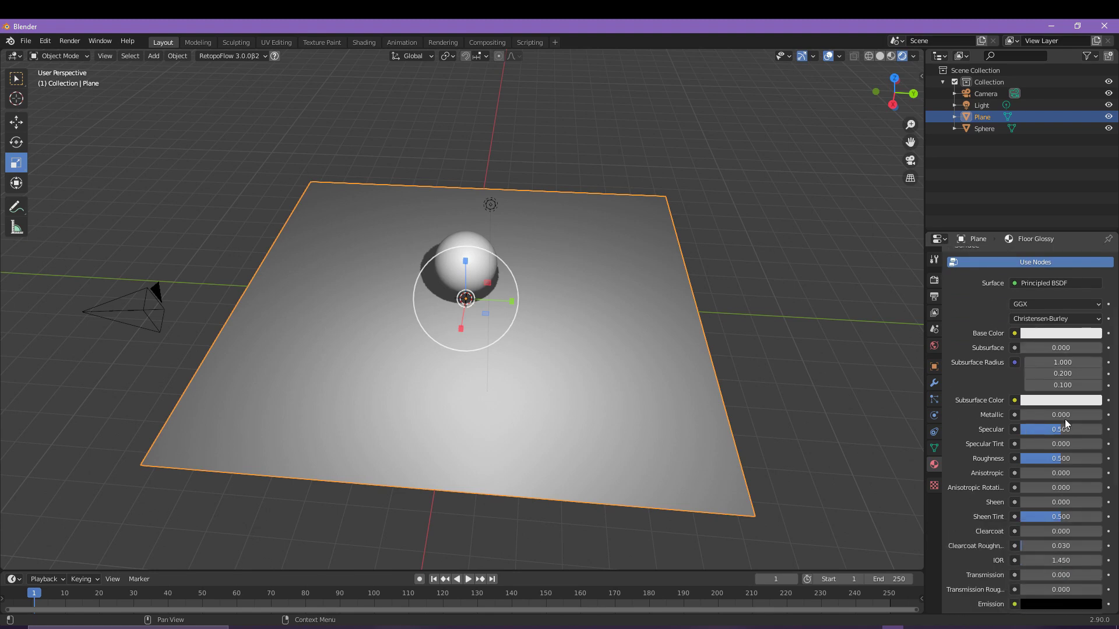
left_click_drag(1026, 415, 1098, 415)
left_click(1101, 415)
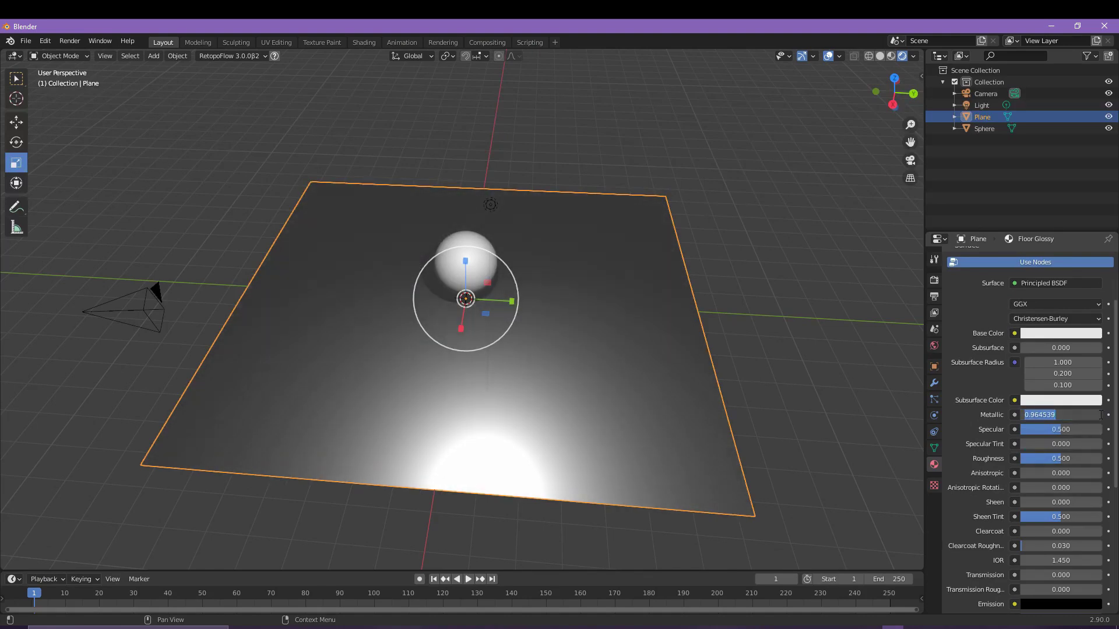
type("0.9")
key("Return")
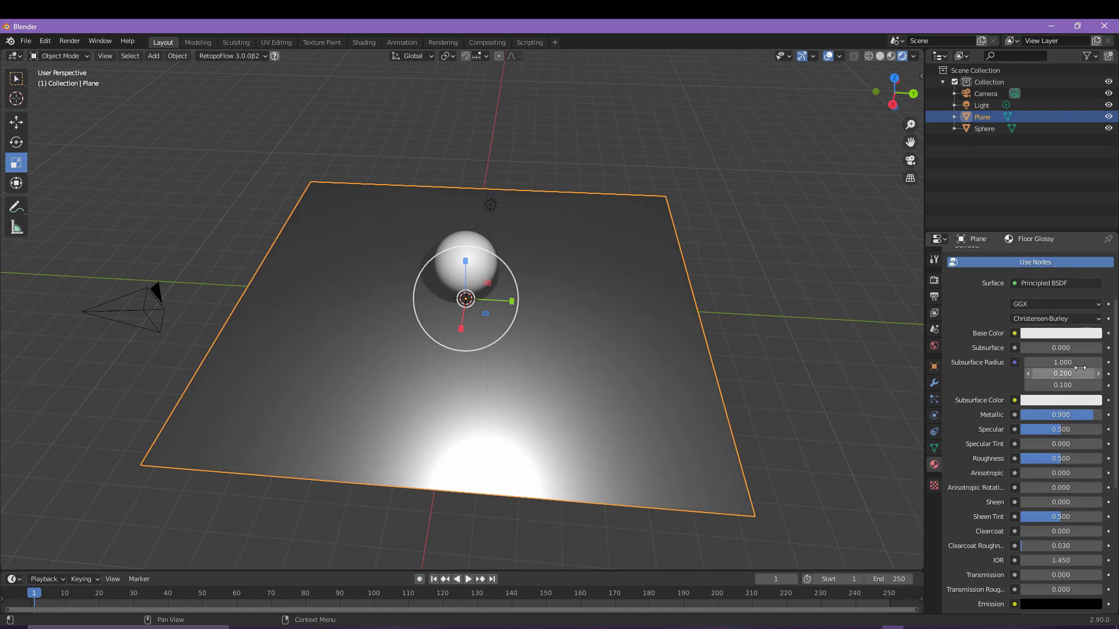
left_click(1061, 458)
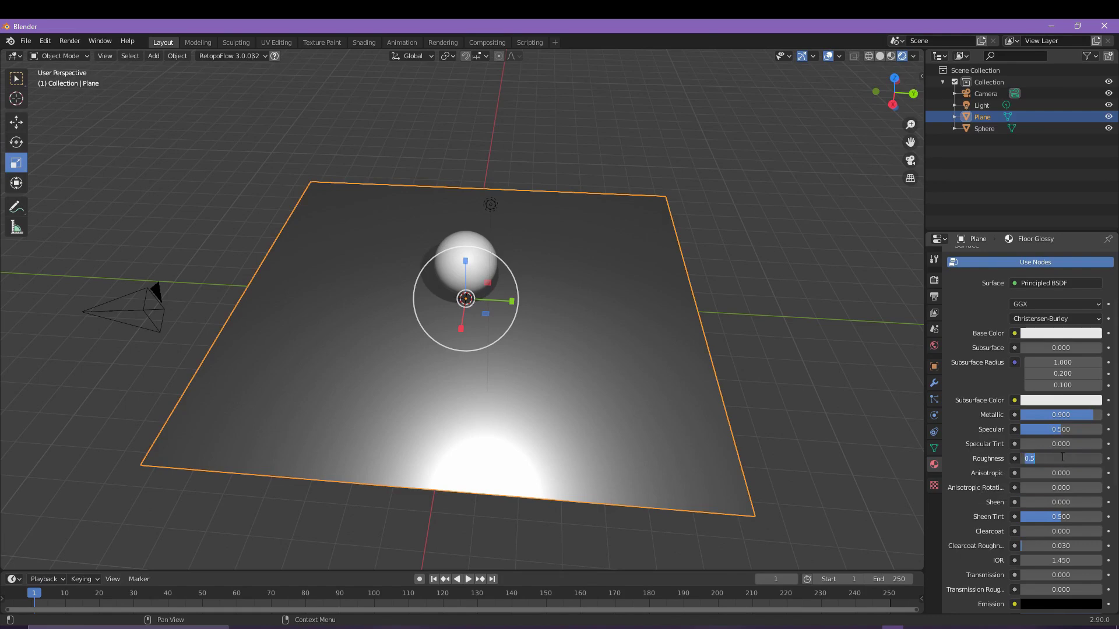
type("0.05")
key("Return")
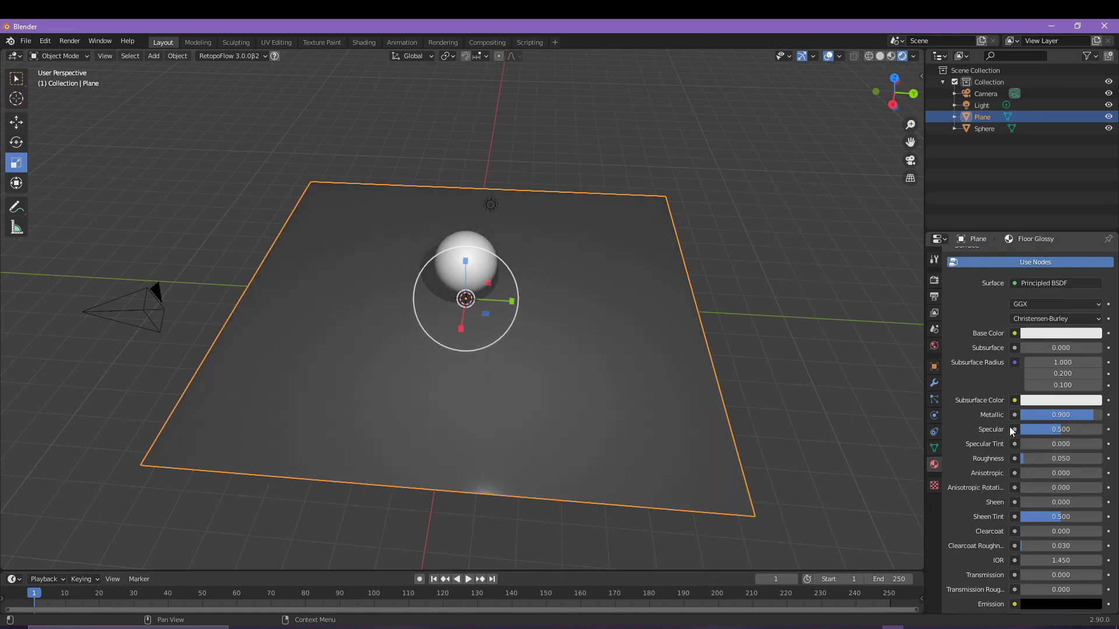
middle_click_drag(443, 373, 627, 332)
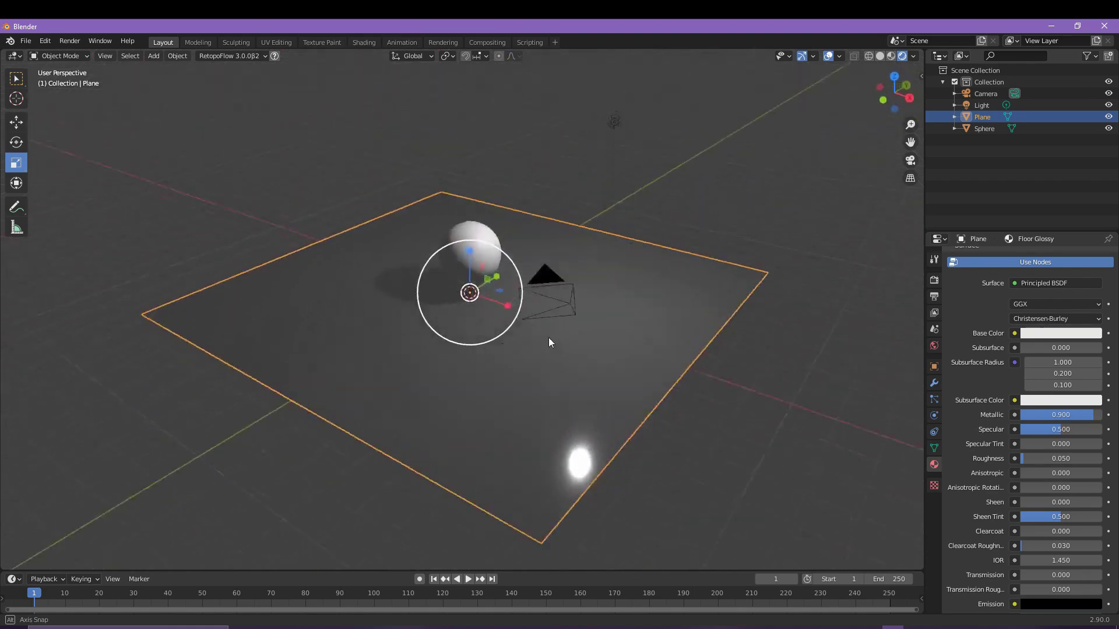
middle_click_drag(549, 342, 361, 308)
scroll(504, 301, "up", 4)
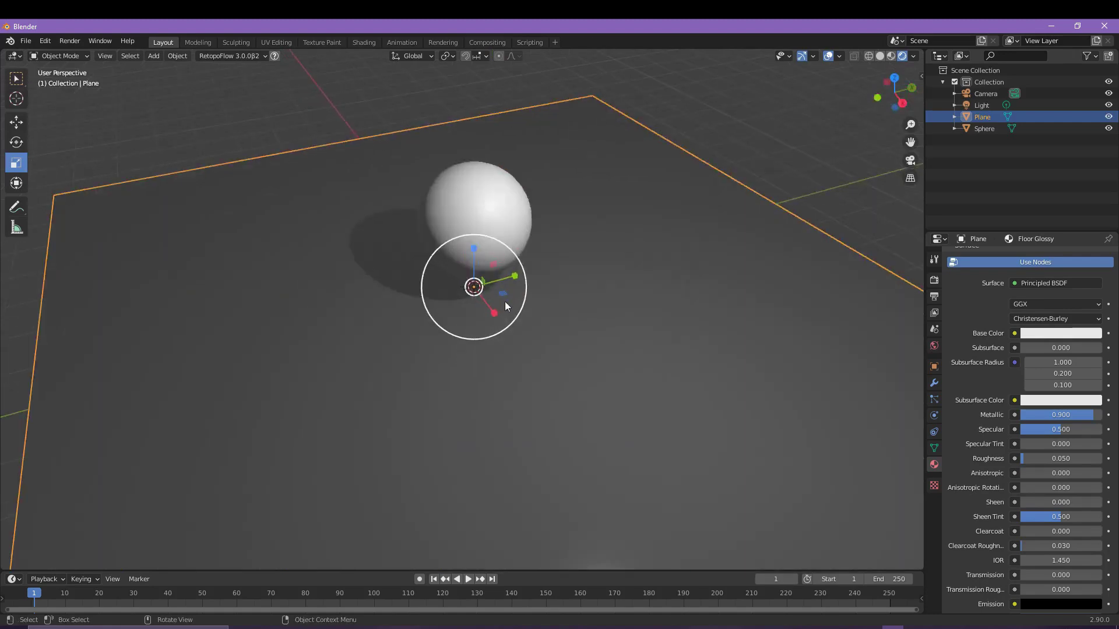
scroll(565, 315, "down", 3)
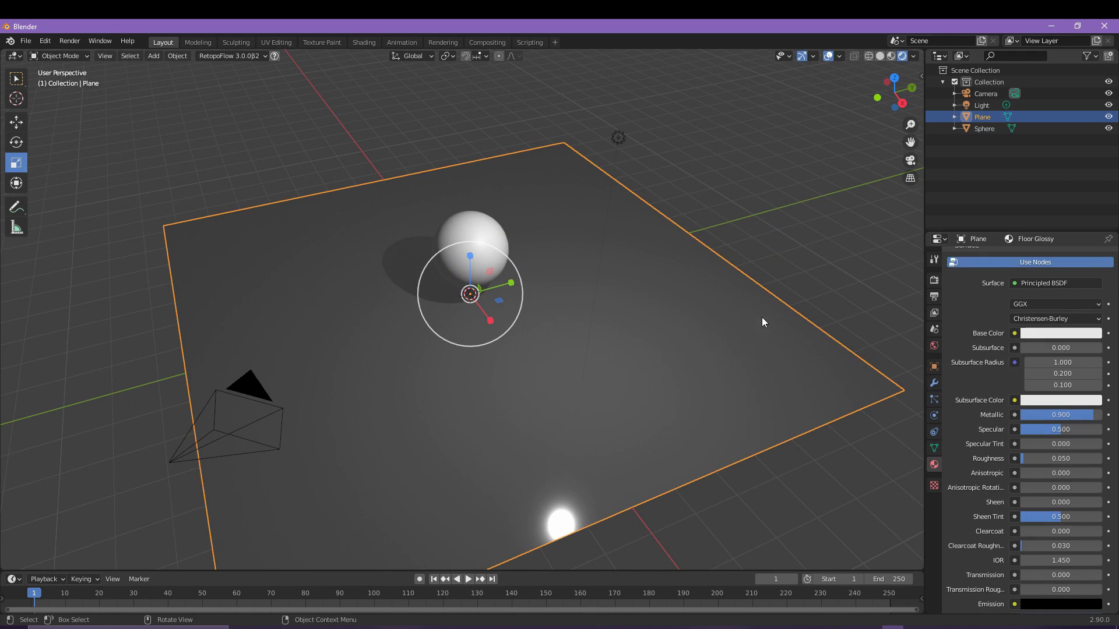
Enable Screen Space Reflections in the Eevee render settings.
left_click(932, 281)
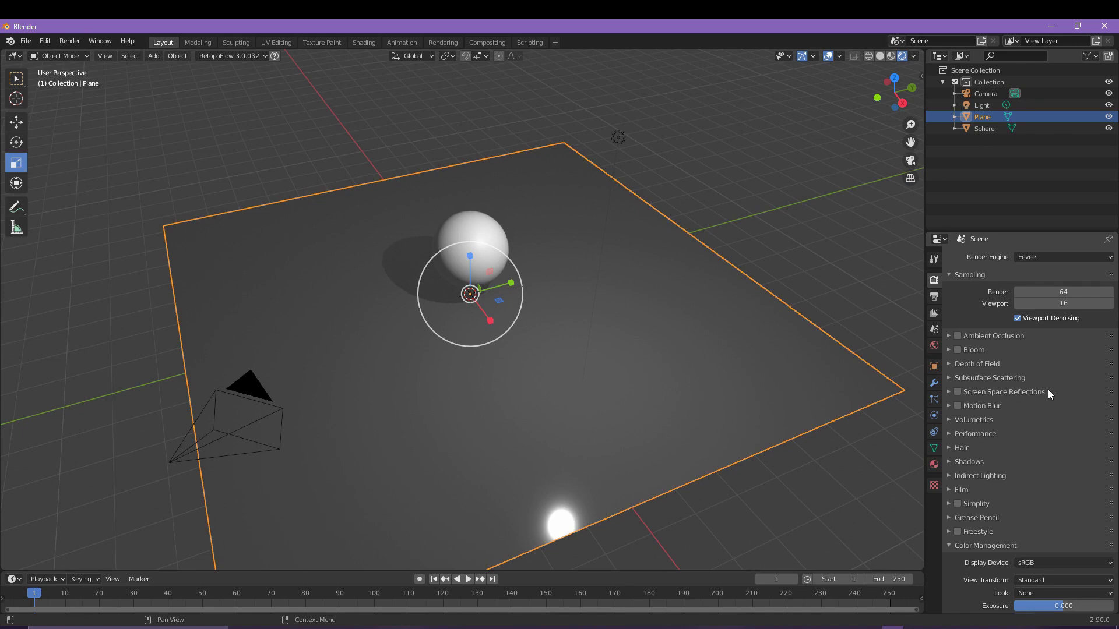
left_click(957, 391)
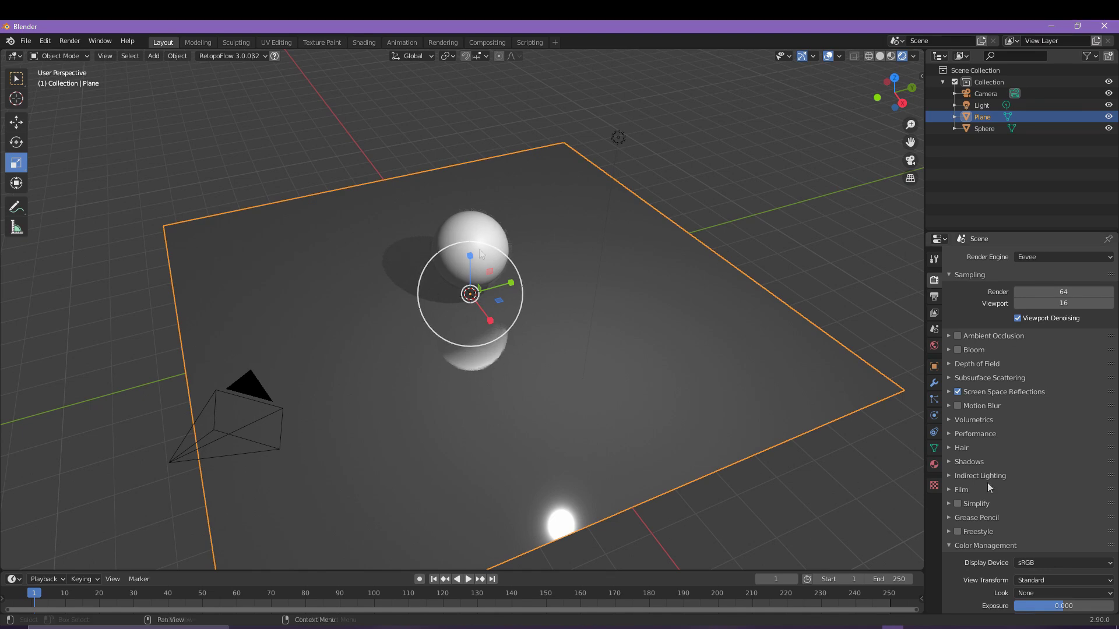
middle_click_drag(550, 385, 520, 358)
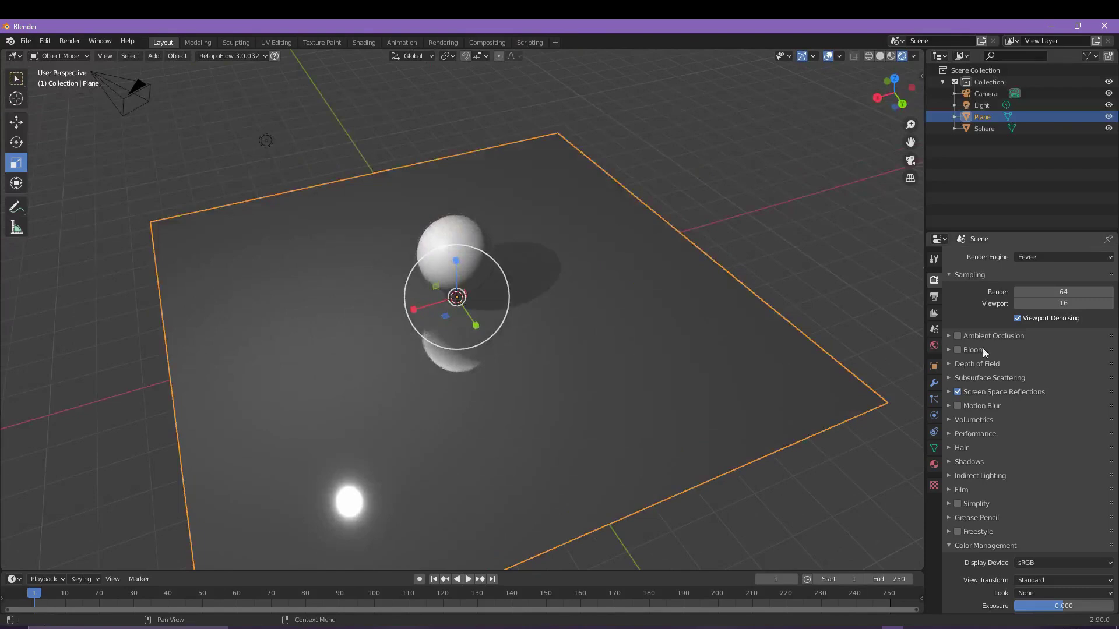
Turn off Half Res Trace and raise Trace Precision to 0.269.
left_click(949, 392)
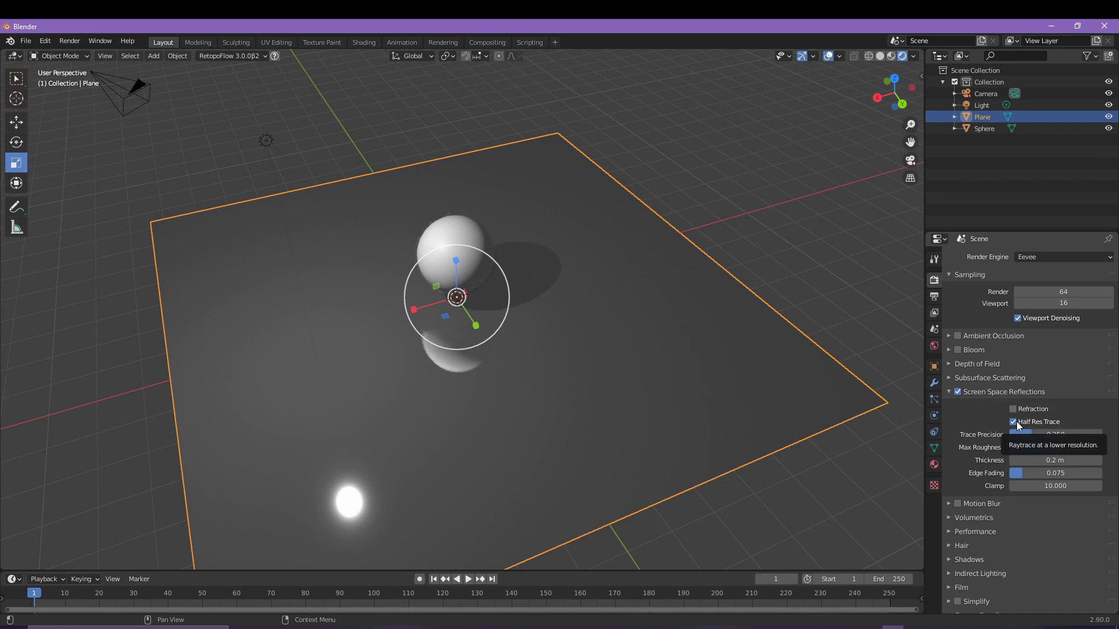
left_click(1017, 424)
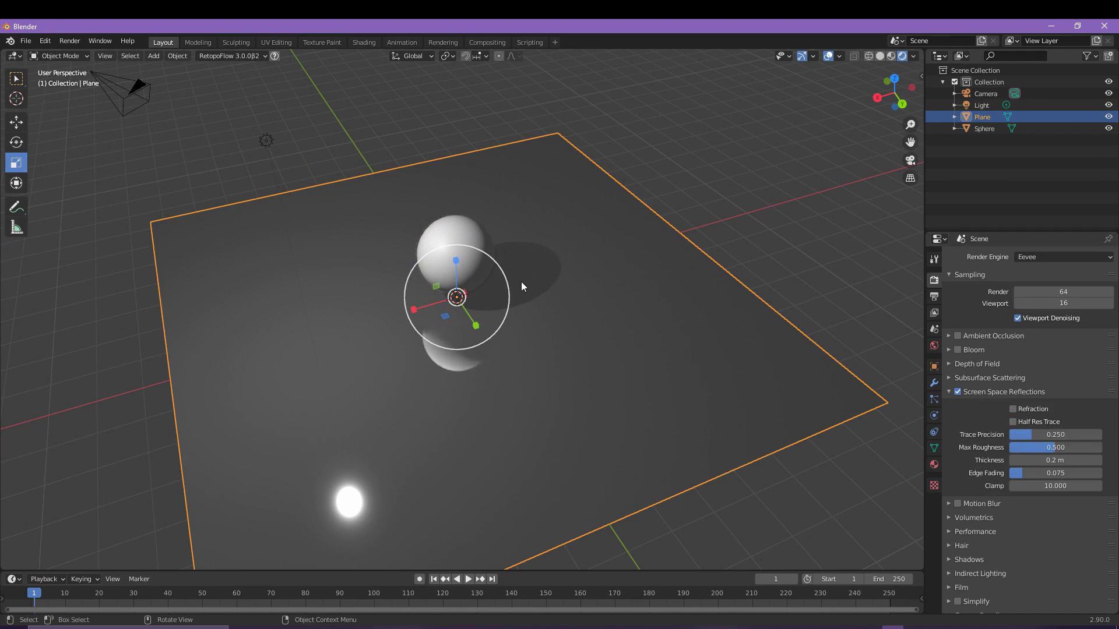
middle_click_drag(543, 405, 589, 448)
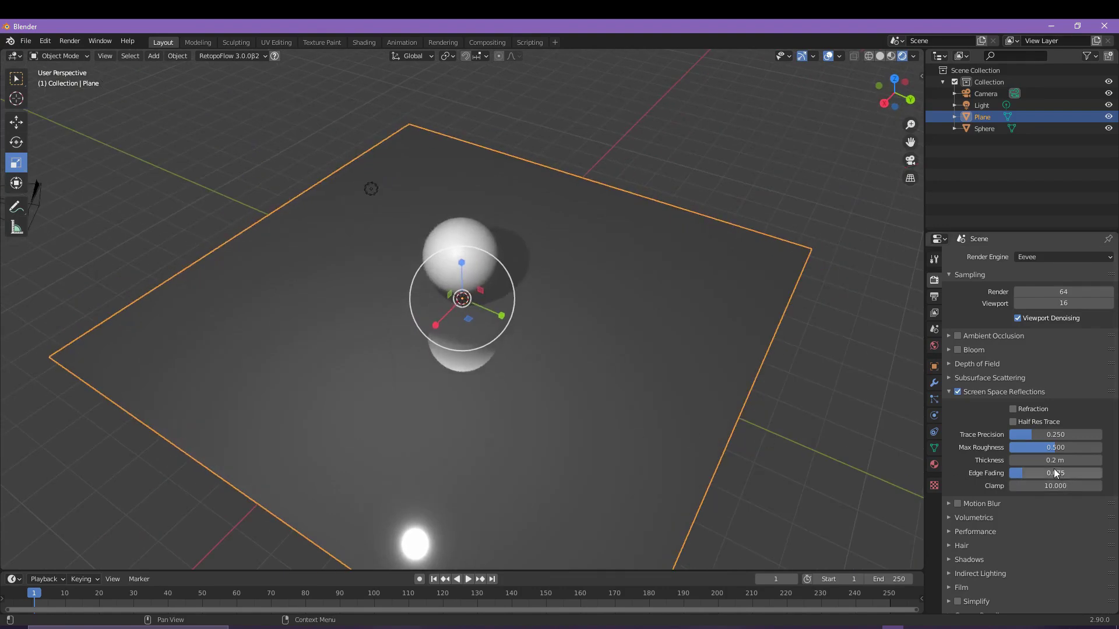
mouse_move(1036, 435)
left_mouse_down()
mouse_move(1044, 448)
mouse_move(1030, 460)
mouse_move(1043, 461)
left_mouse_up()
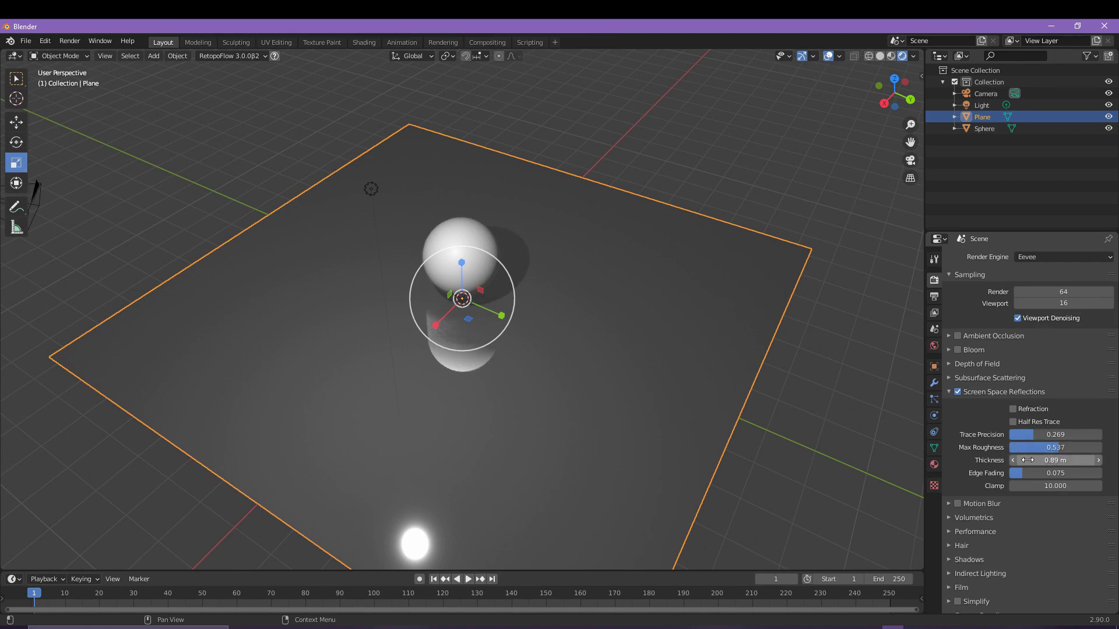
middle_click_drag(507, 385, 520, 365)
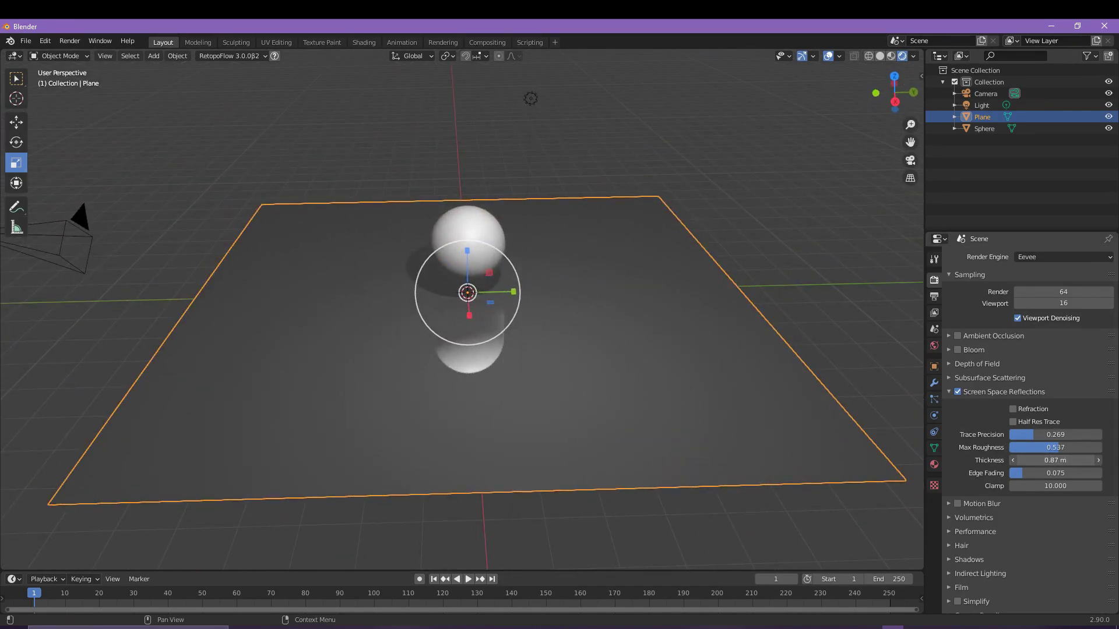
Set the screen space reflection Thickness to 0.5 m.
left_click(1054, 460)
type("0.58 m")
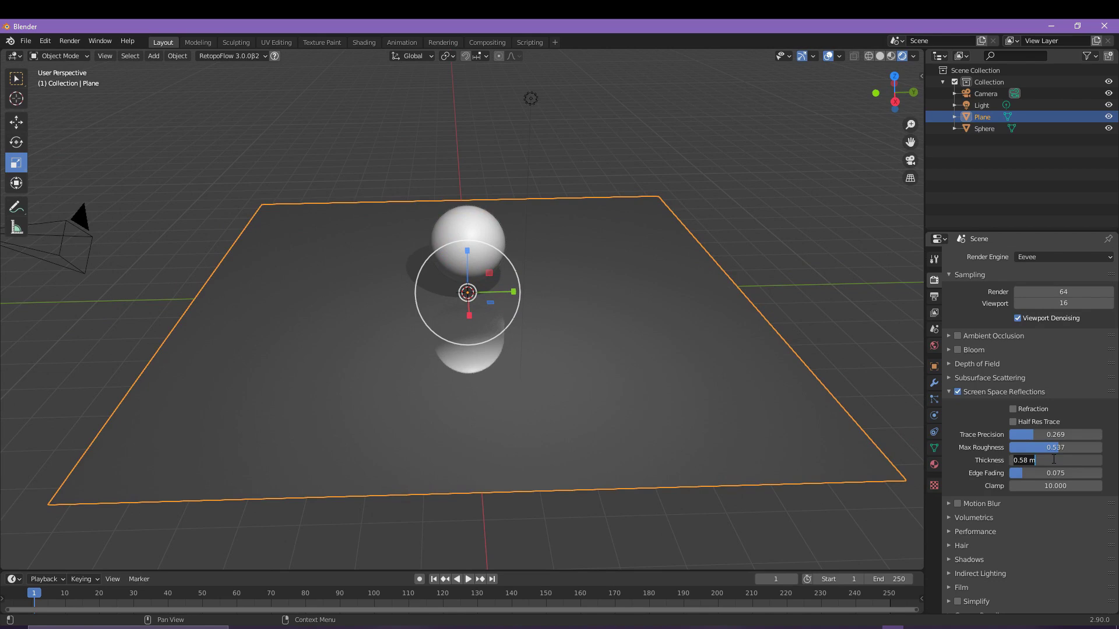
key("Return")
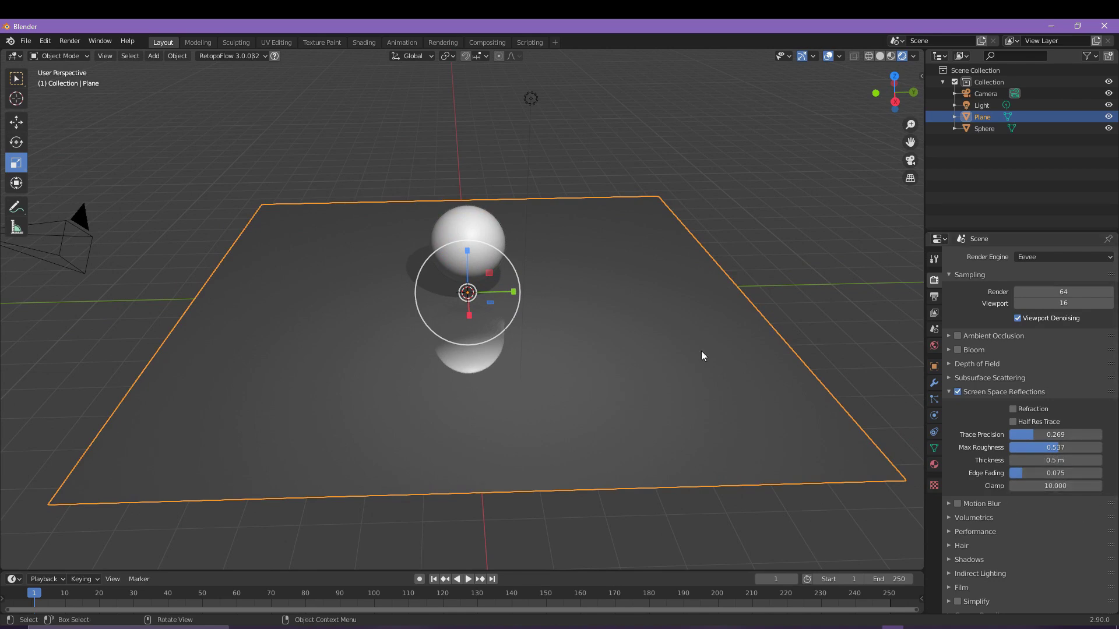
middle_click_drag(495, 270, 521, 270)
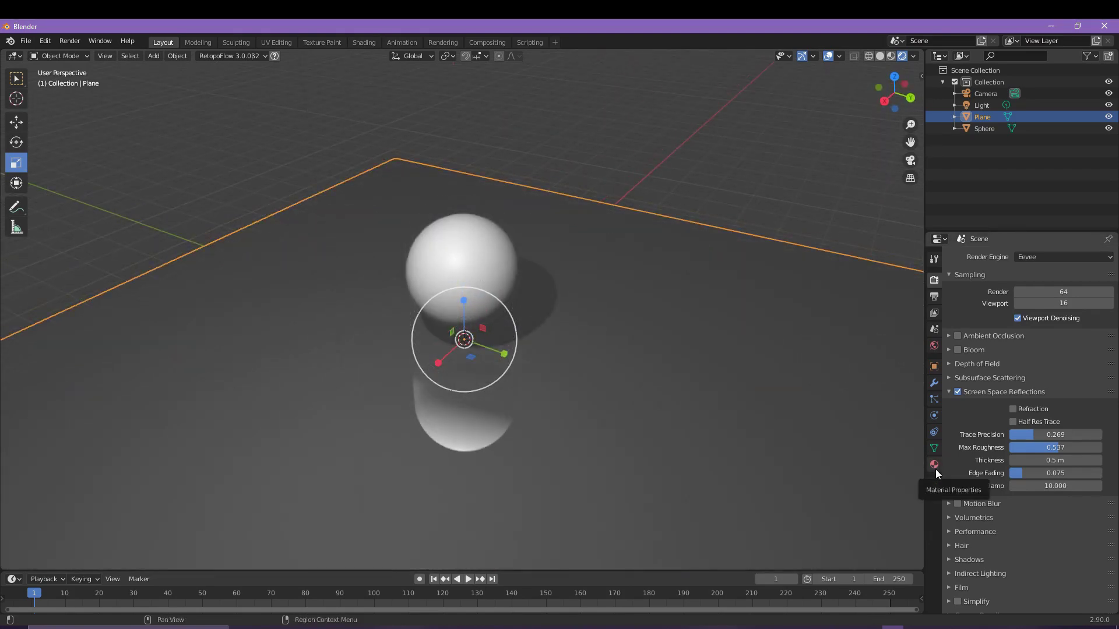
Raise the Floor Glossy roughness to 0.220 to blur the sphere's reflection.
left_click(935, 467)
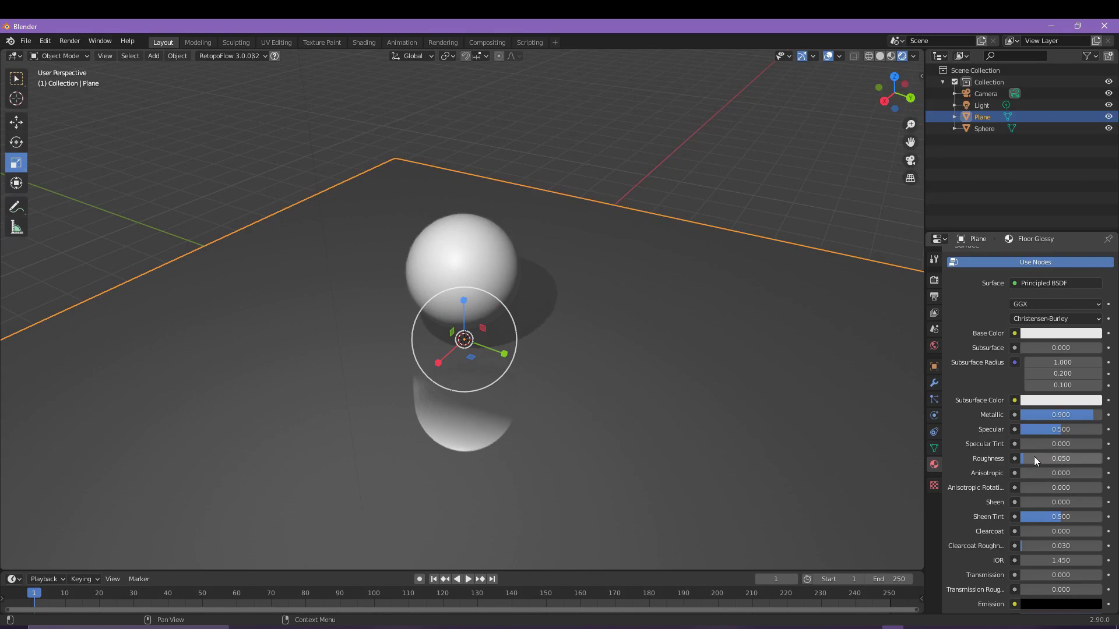
scroll(1050, 295, "up", 2)
scroll(1051, 294, "down", 5)
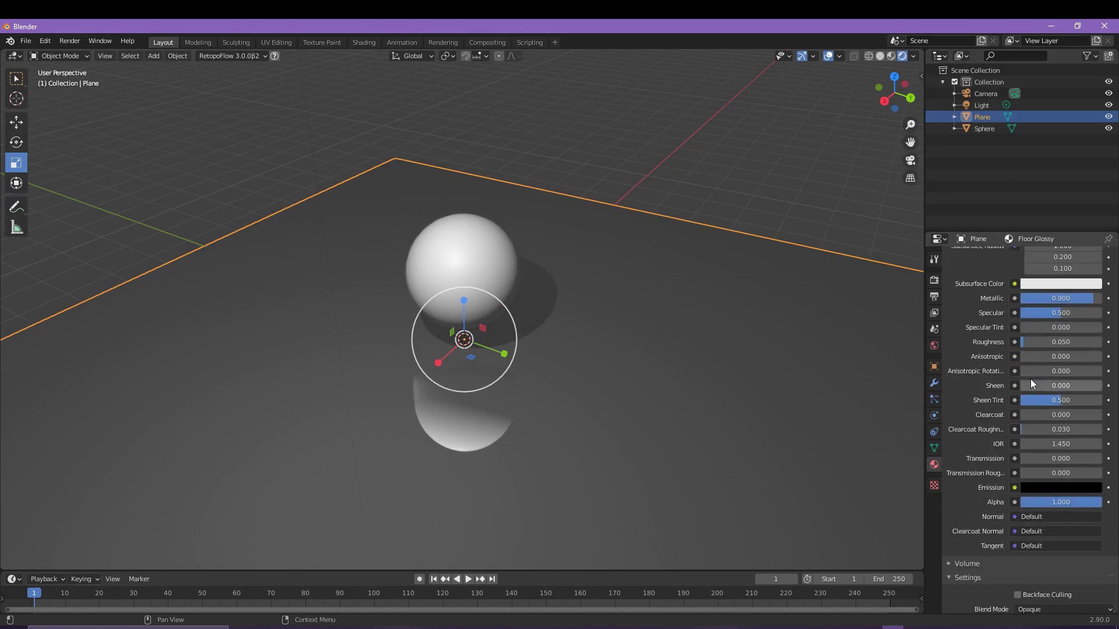
left_click_drag(1026, 345, 1042, 344)
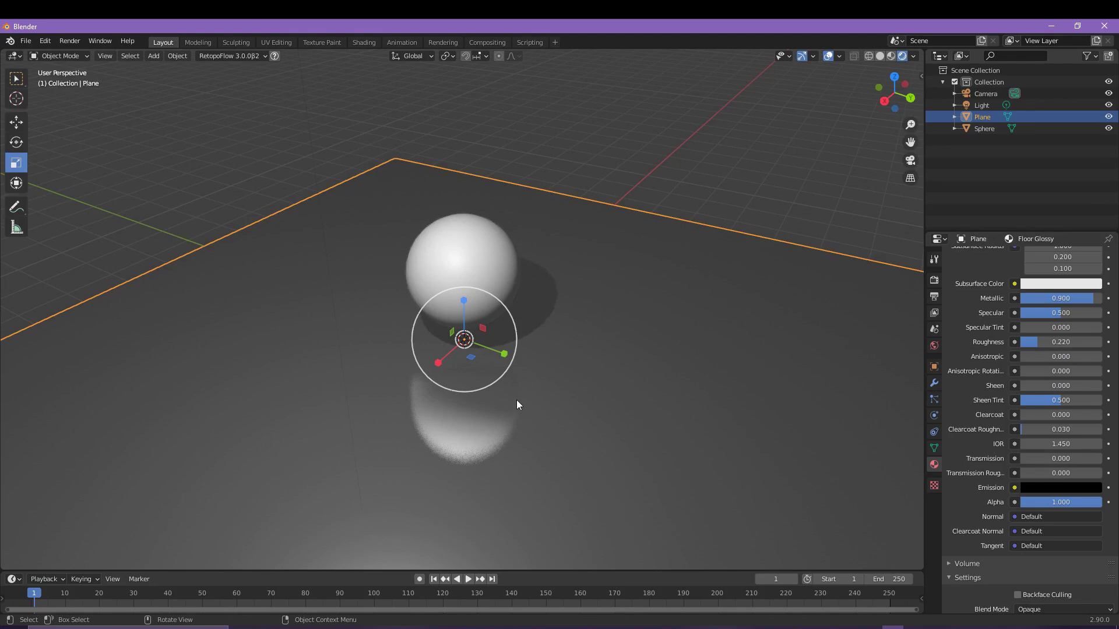
middle_click_drag(420, 428, 470, 158)
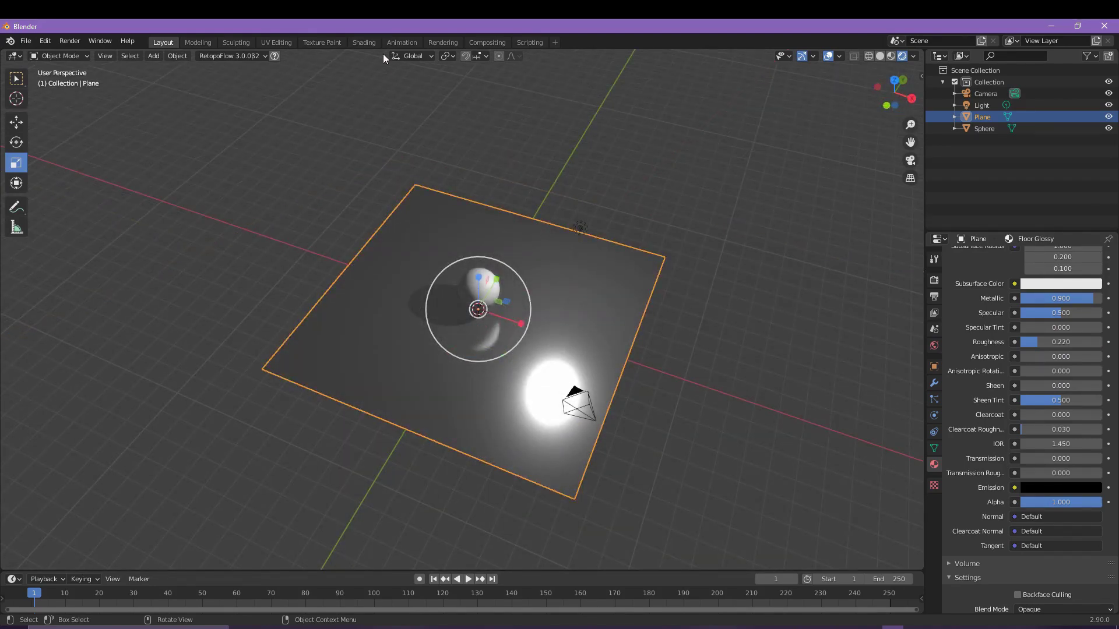
Go to the Shading workspace and merge the file browser into the 3D viewport.
left_click(369, 43)
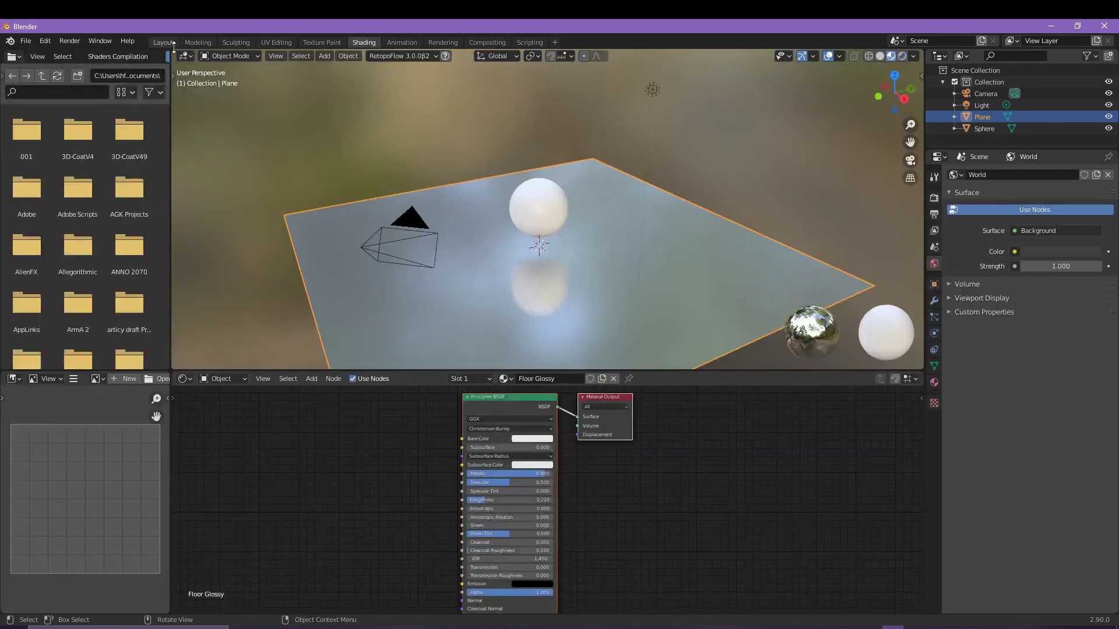
left_click_drag(157, 52, 130, 55)
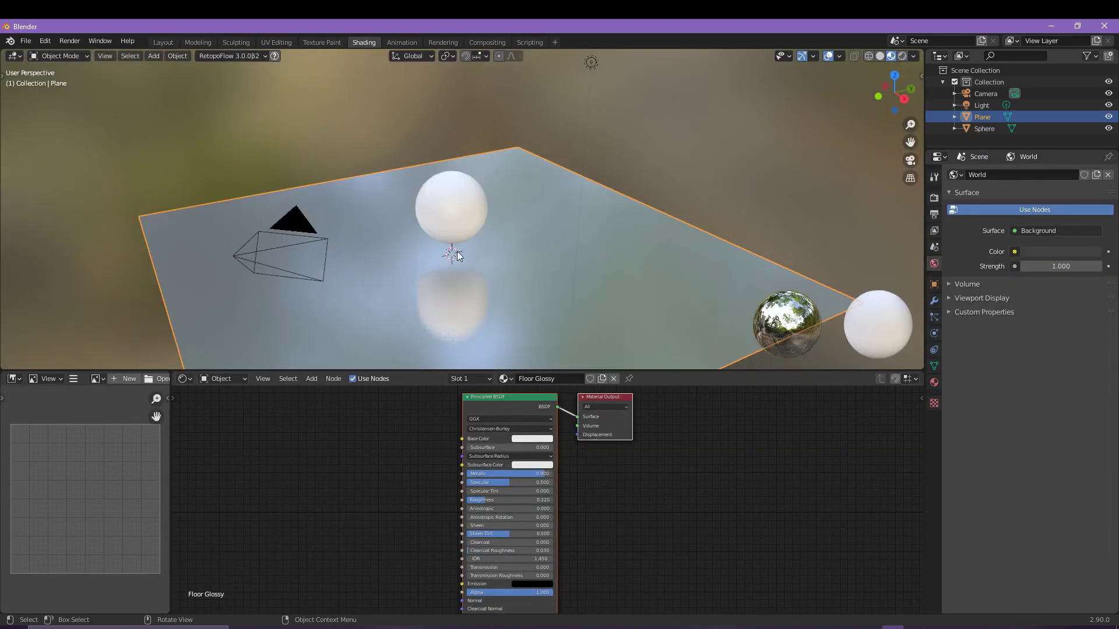
middle_click_drag(527, 260, 489, 325)
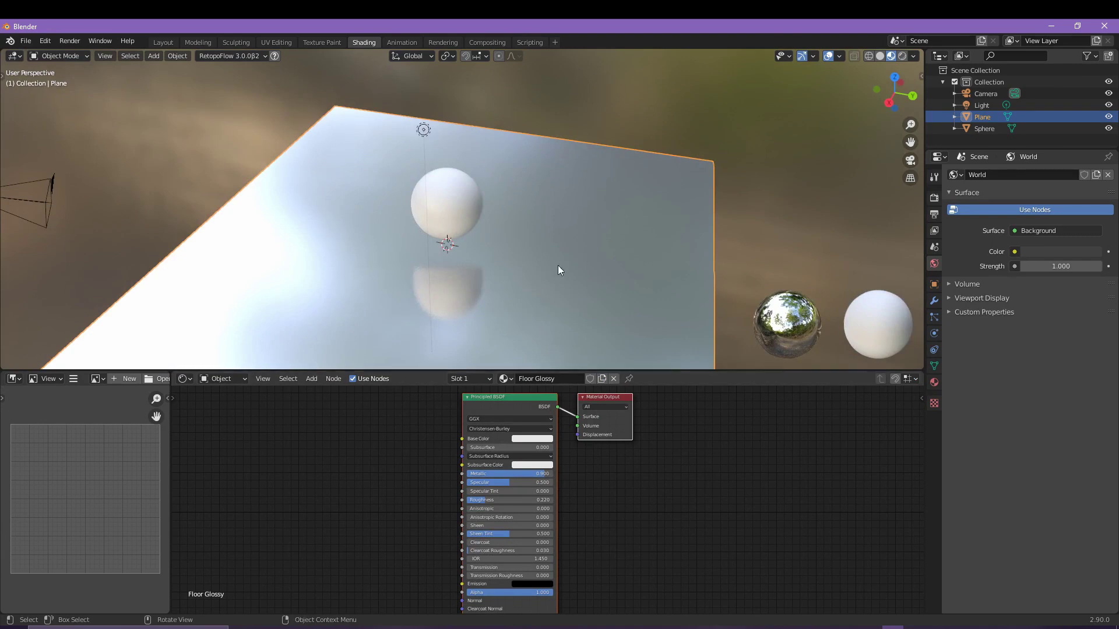
middle_click_drag(558, 265, 582, 210)
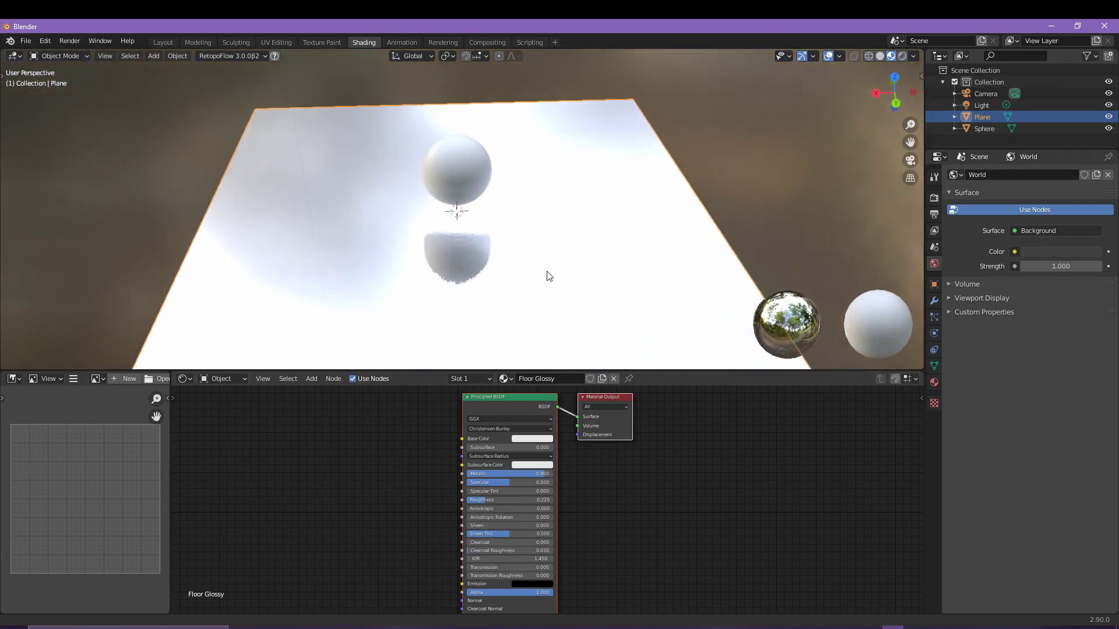
Show the viewport in Rendered shading and move the Material Output node right.
key("alt+a")
left_click(902, 56)
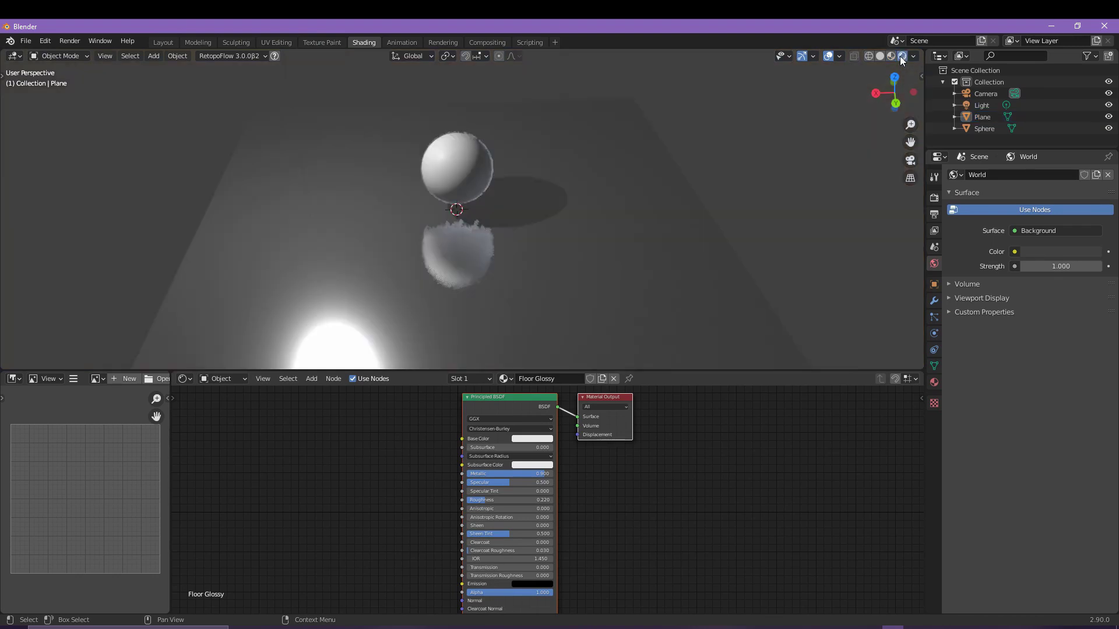
key("g")
left_click(453, 447)
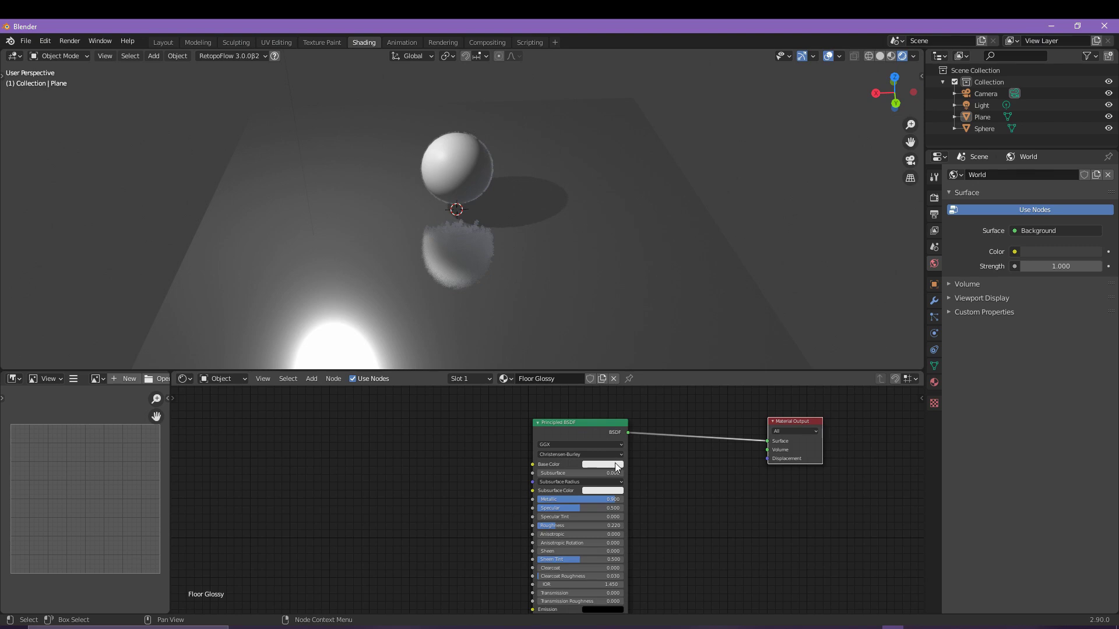
Try other floor base colours, then undo back to white.
left_click(617, 467)
left_click_drag(609, 388, 615, 363)
key("ctrl+z")
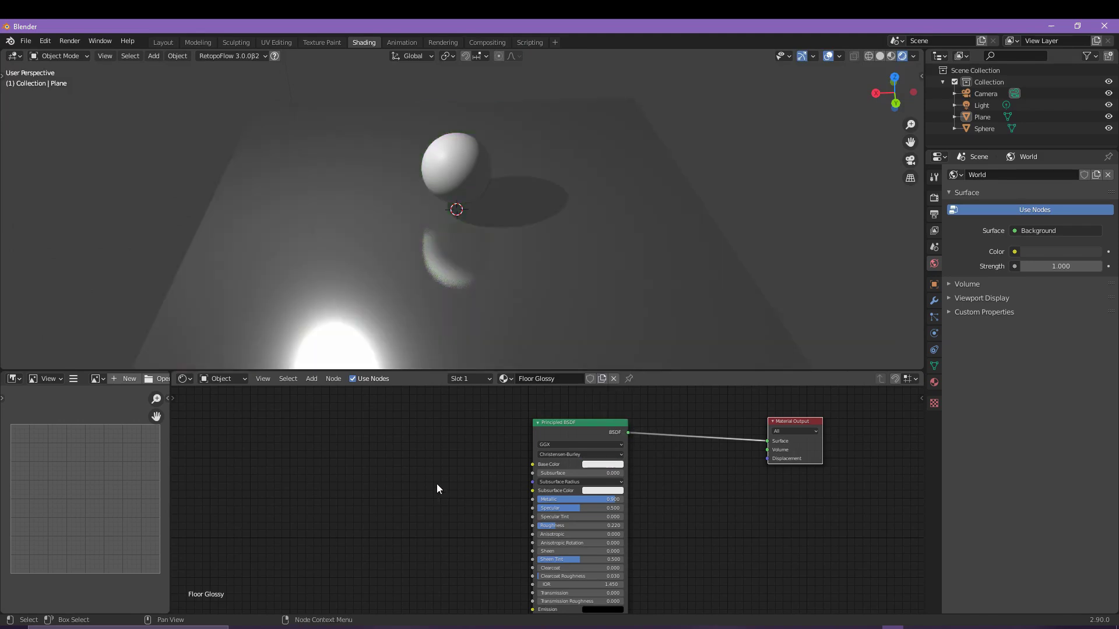
Add a Gradient Texture node and link its Color to the Principled BSDF Base Color.
key("shift+a")
left_click(386, 448)
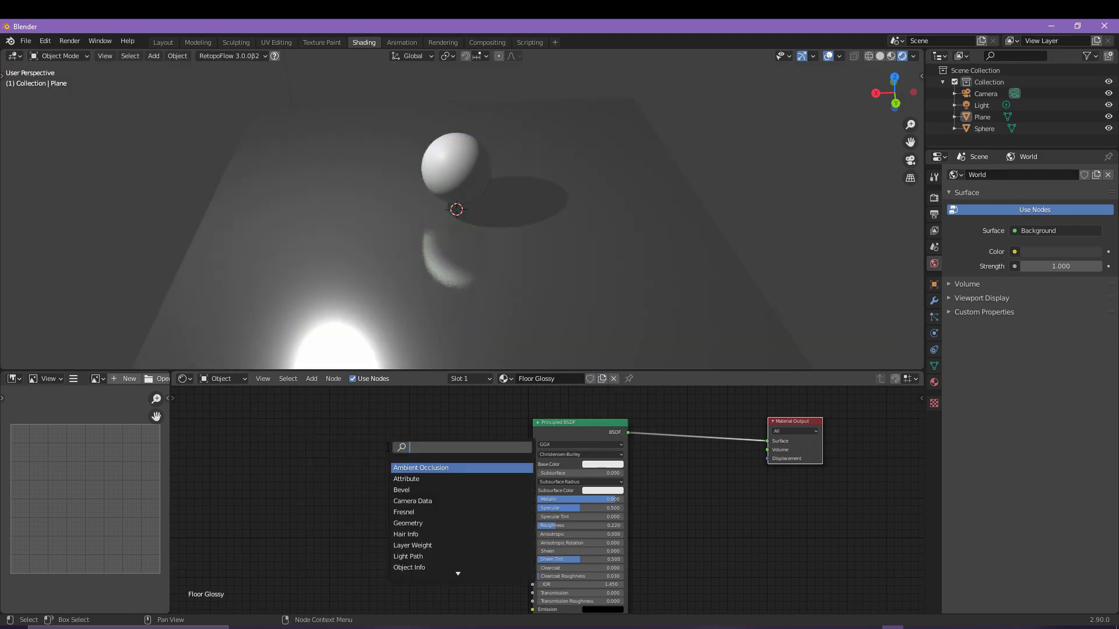
type("gradient")
key("Return")
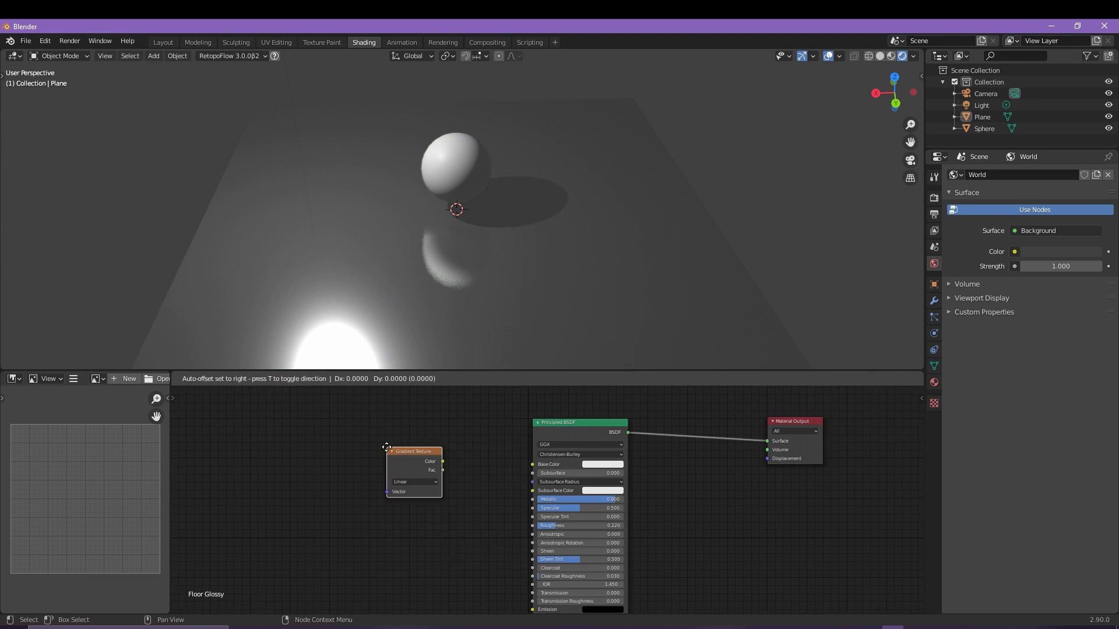
left_click(386, 447)
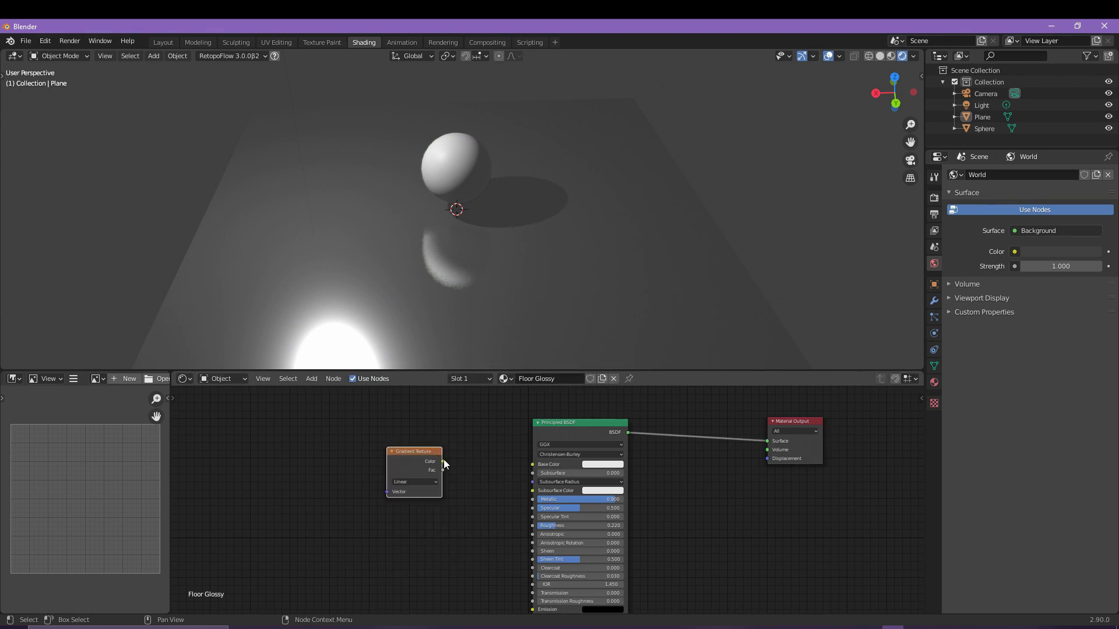
left_click_drag(443, 461, 535, 470)
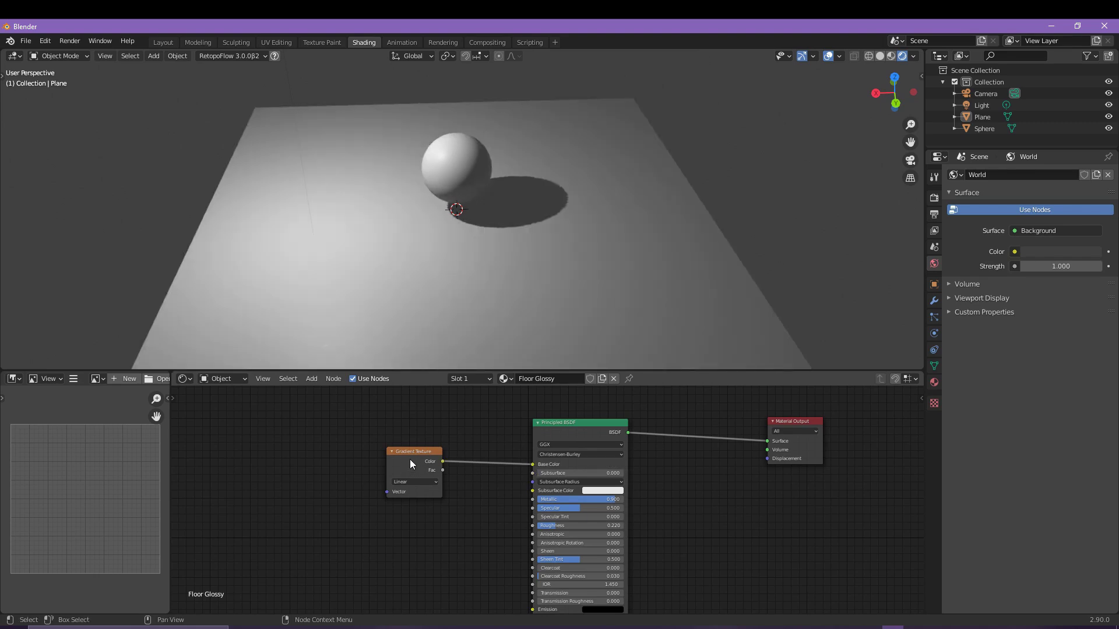
Shift the Gradient Texture and Principled BSDF nodes further left to tidy the tree.
left_click_drag(411, 459, 369, 467)
left_click_drag(564, 436, 543, 432)
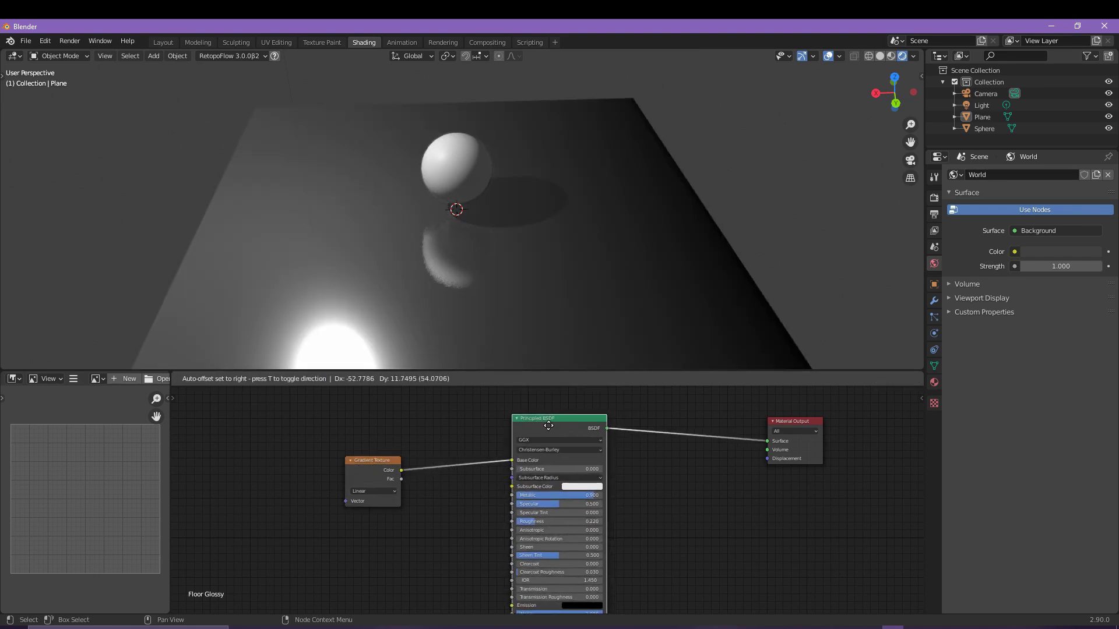
middle_click_drag(437, 309, 499, 288)
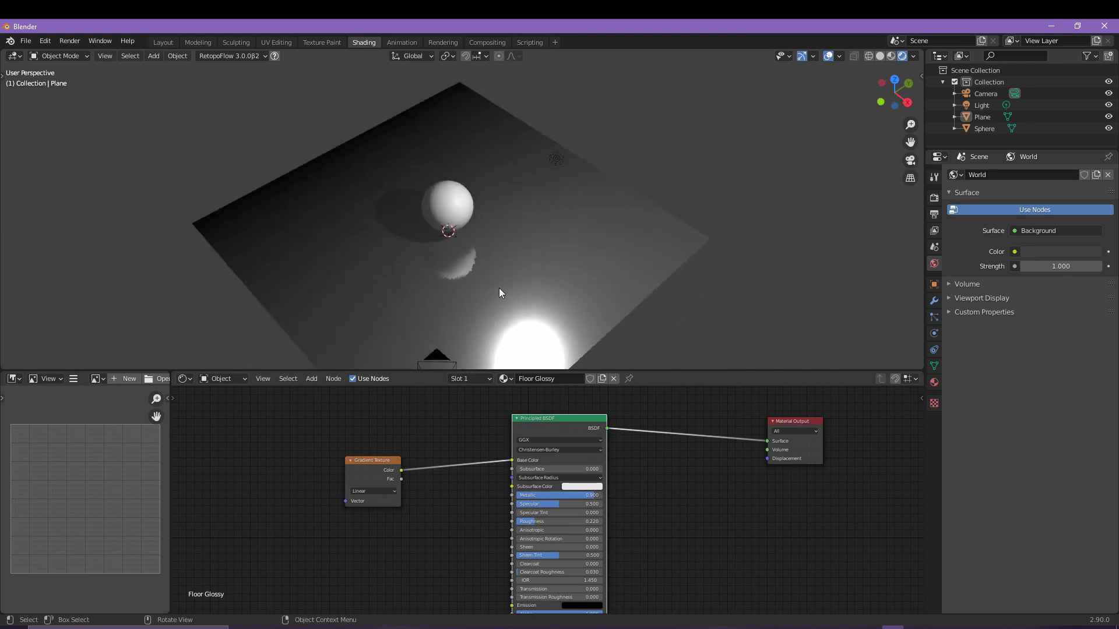
left_click_drag(387, 460, 303, 450)
Add a ColorRamp node and drop it onto the Gradient Texture–Base Color link of the floor material.
key("shift+a")
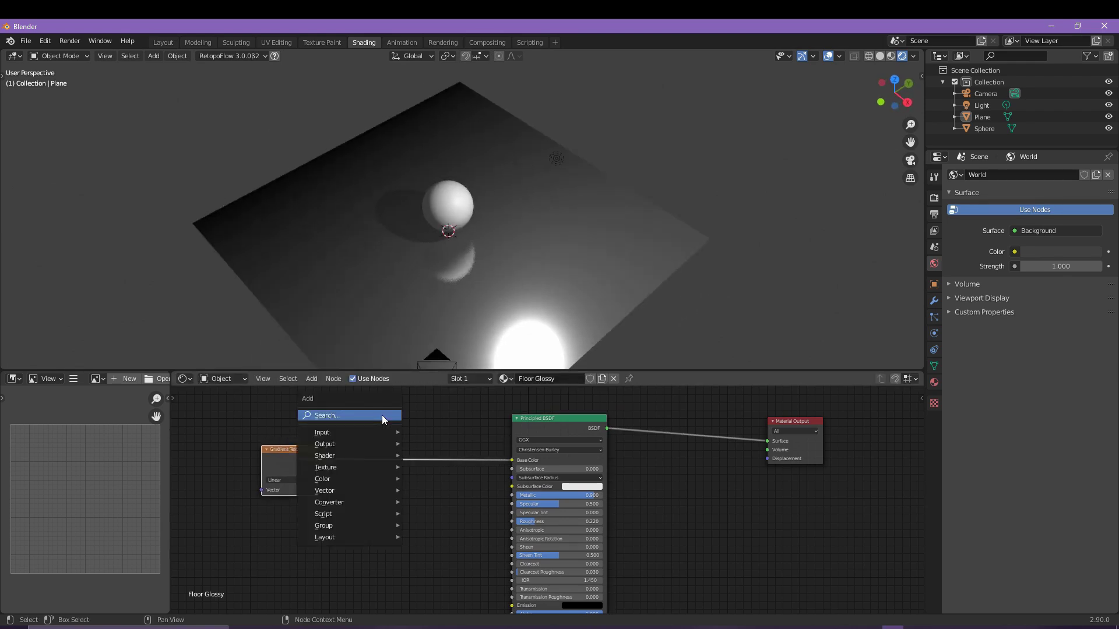
left_click(382, 415)
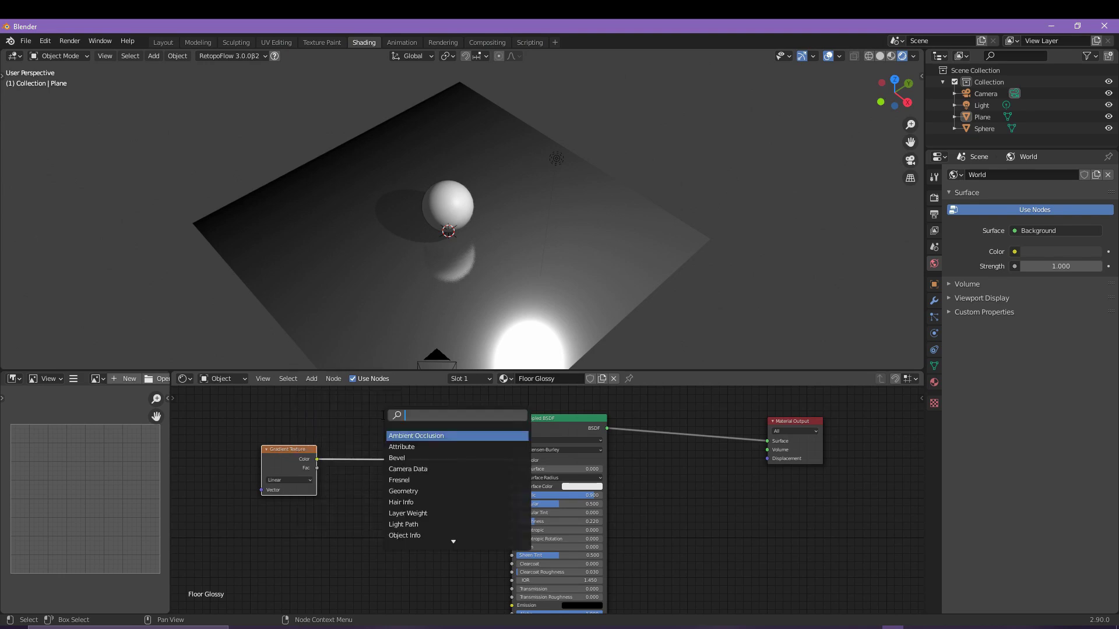
type("color")
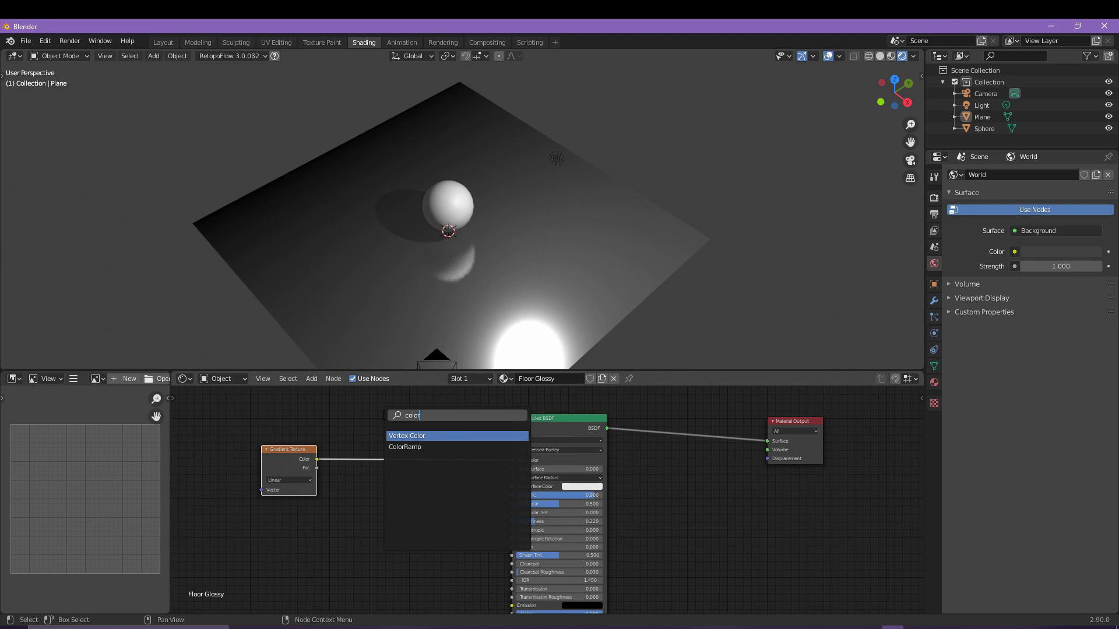
key("Down")
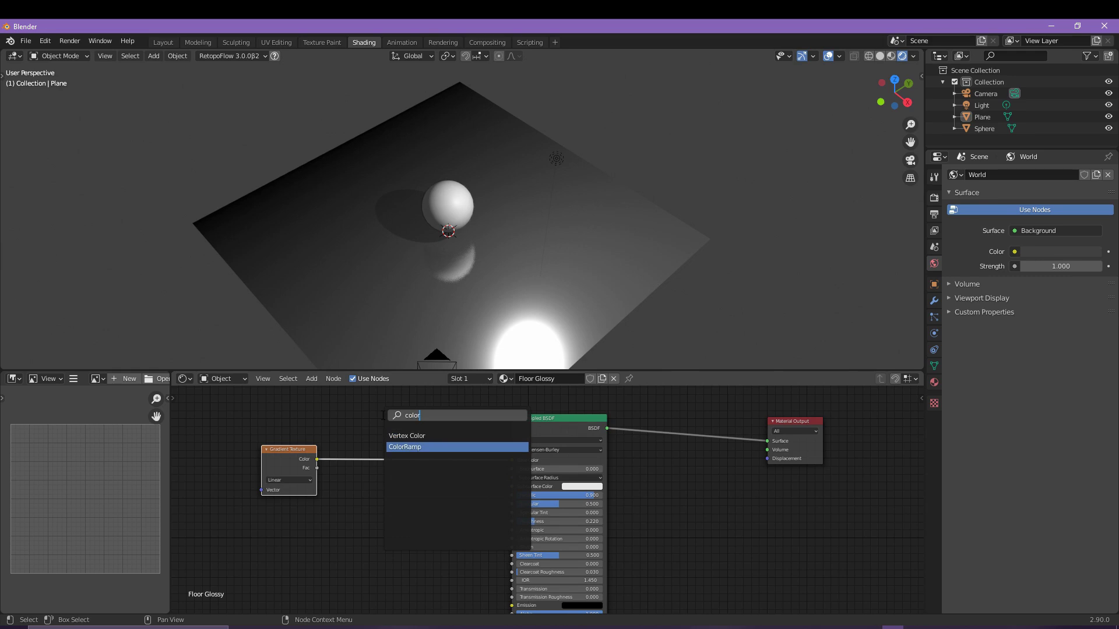
key("Return")
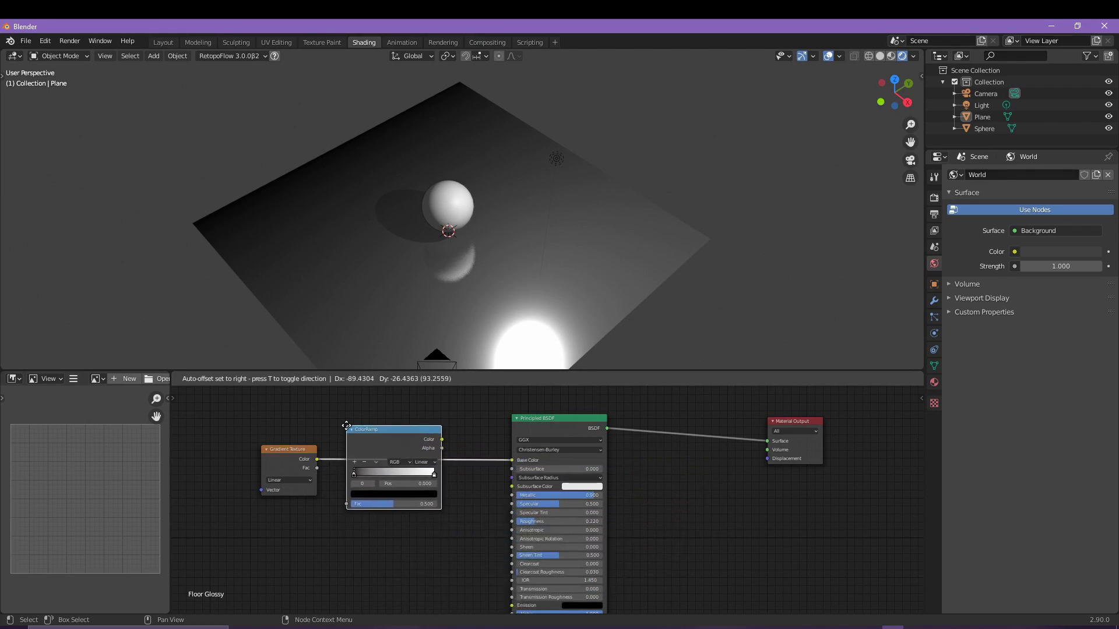
left_click(364, 421)
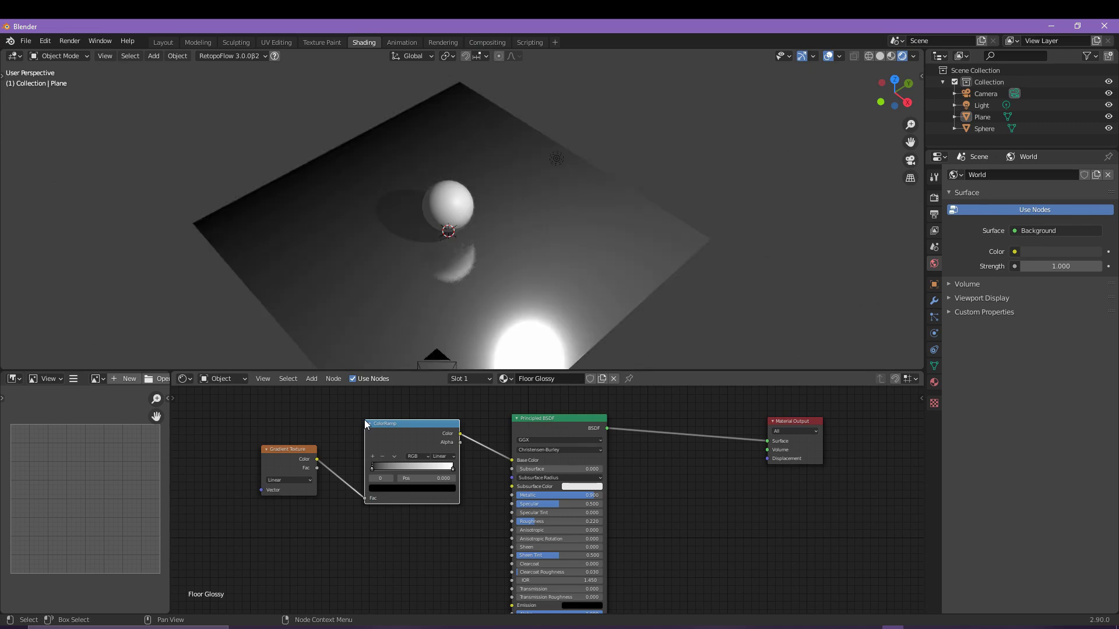
left_click_drag(414, 428, 410, 432)
scroll(467, 481, "up", 3)
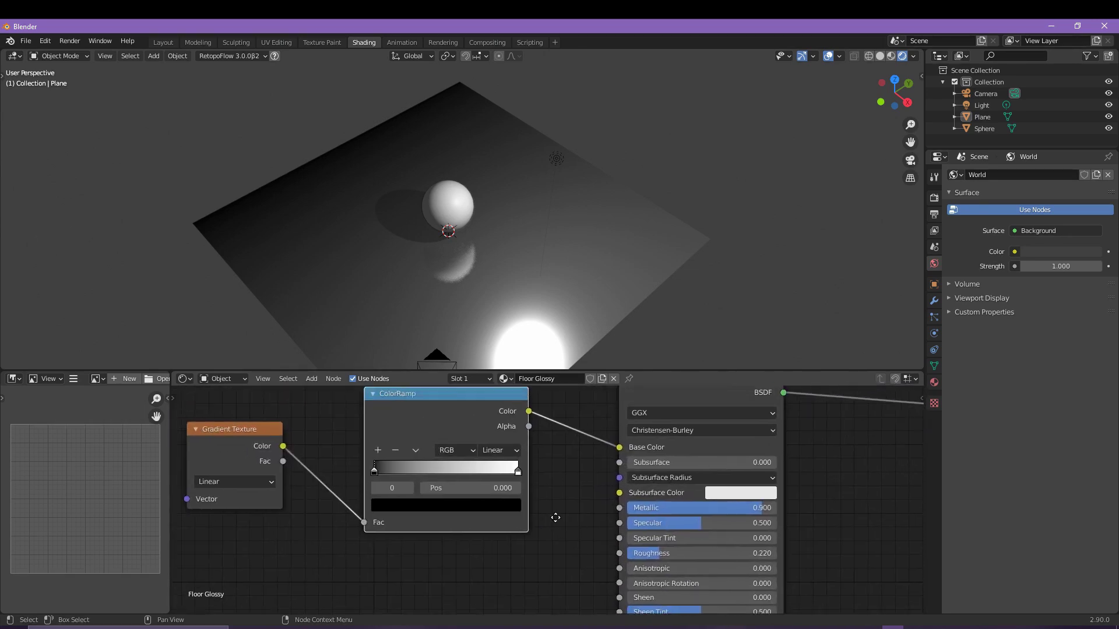
Set the ColorRamp's dark stop to a dark rose and its light stop to pink.
mouse_move(379, 474)
left_mouse_down()
mouse_move(397, 474)
mouse_move(379, 474)
left_mouse_up()
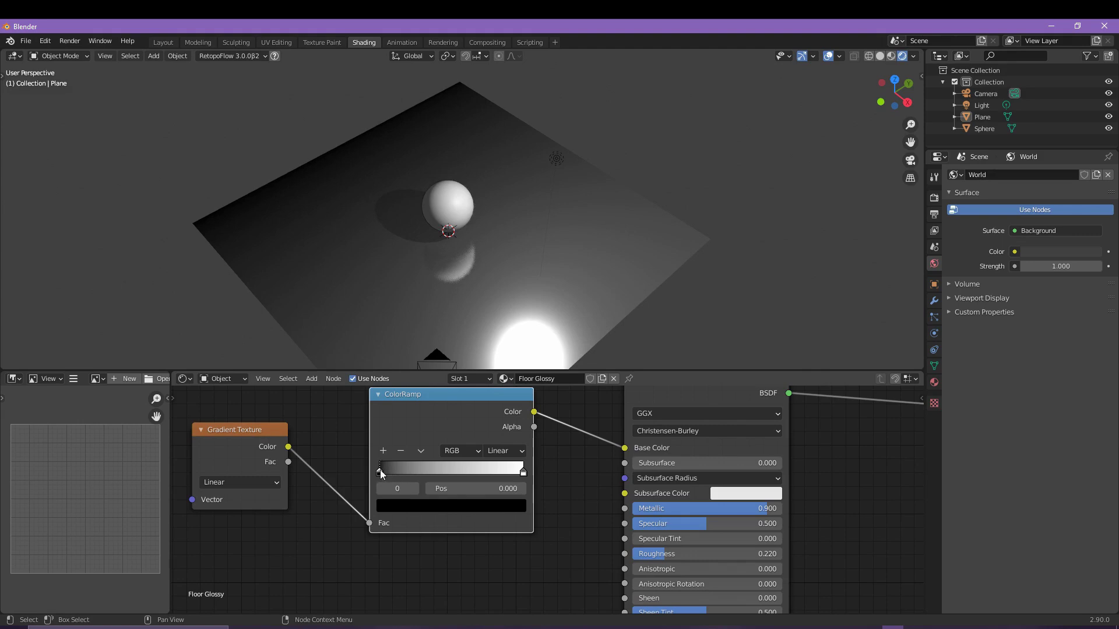
left_click(515, 509)
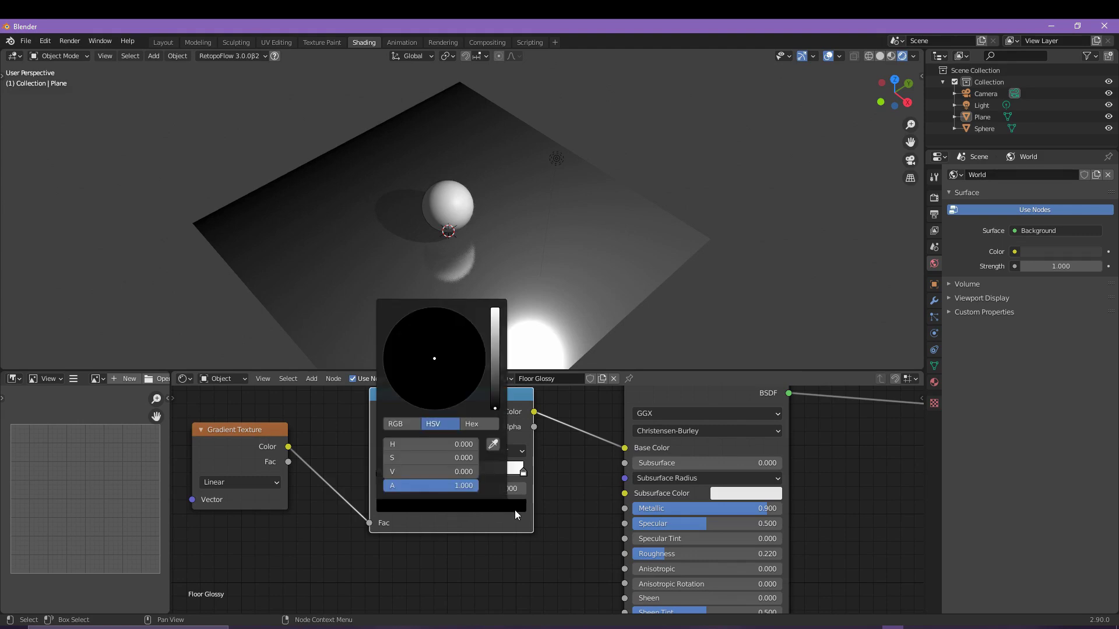
left_click_drag(494, 398, 495, 309)
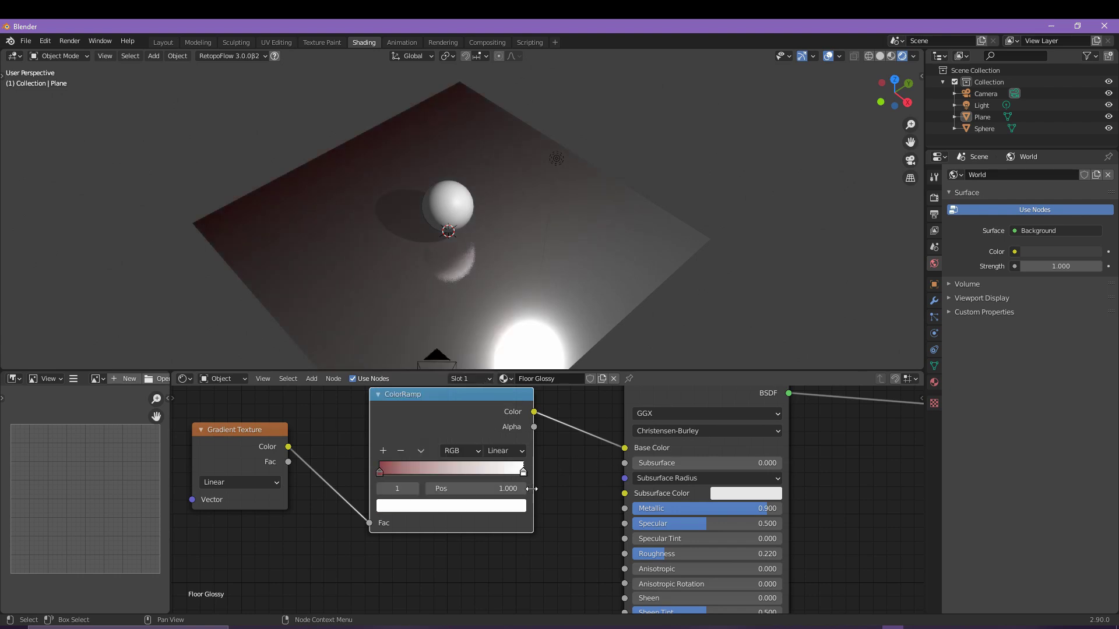
left_click(519, 507)
left_click(452, 383)
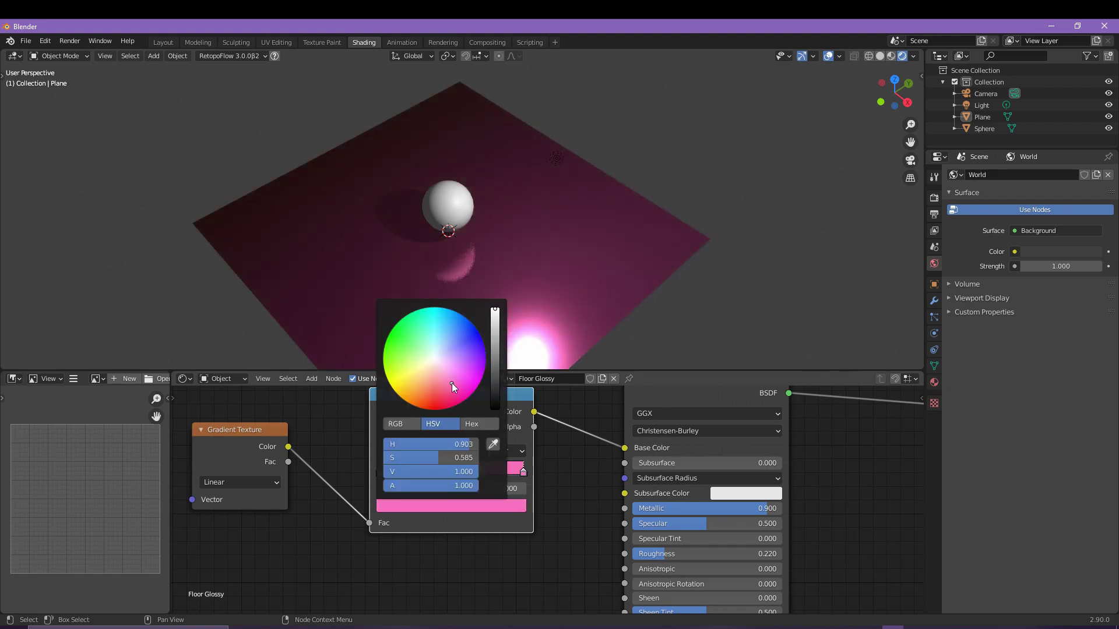
key("g")
left_click(535, 472)
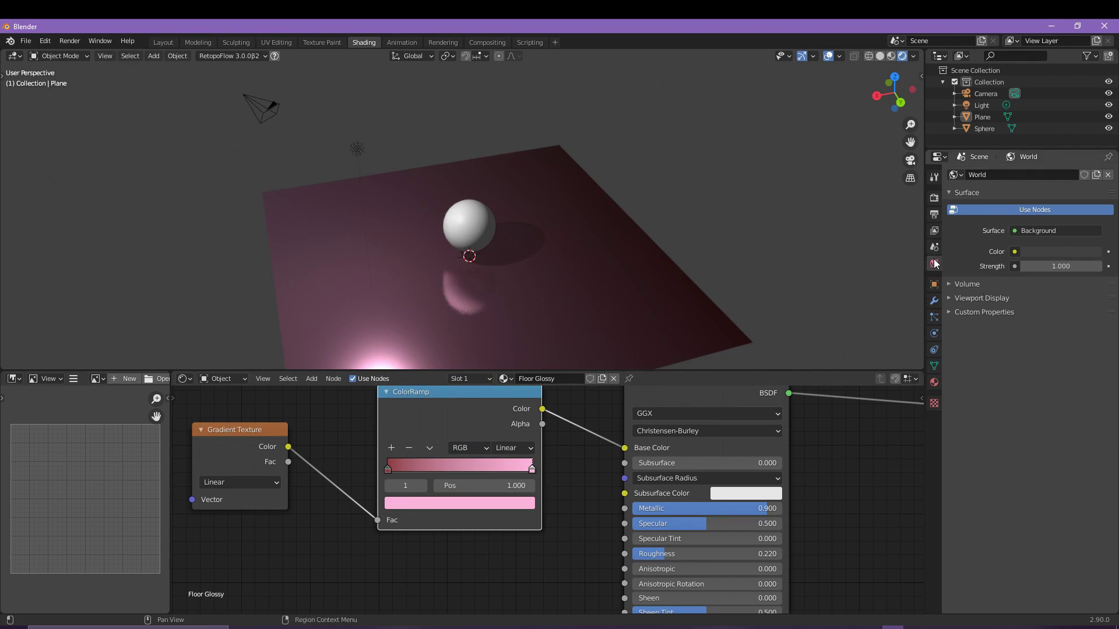
Raise the World background colour value from 0.250 to 0.873.
left_click(1050, 252)
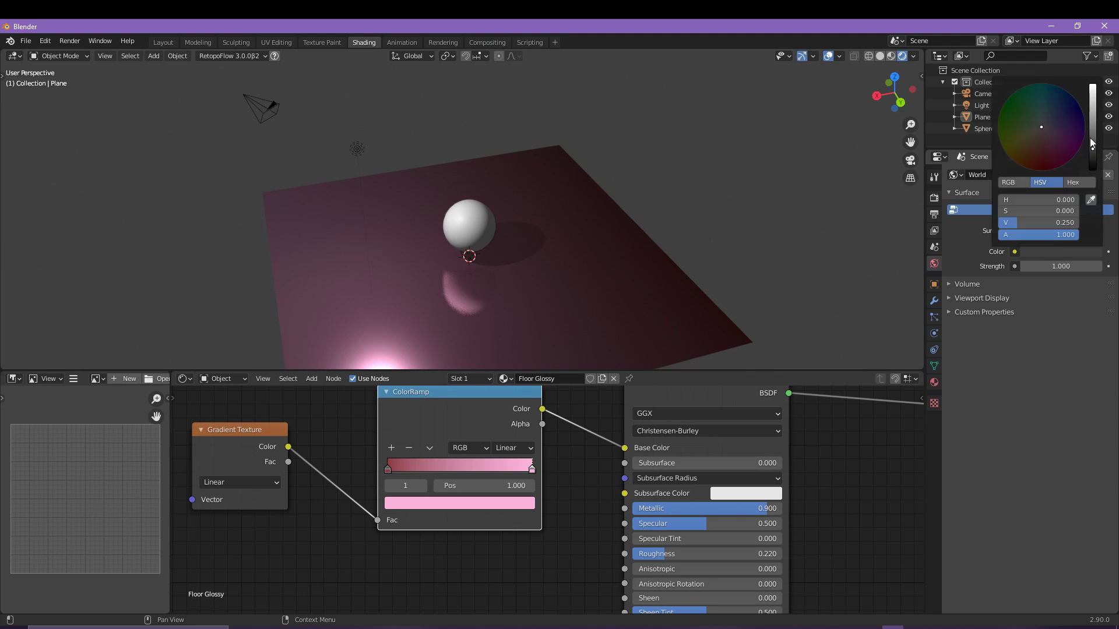
left_click_drag(1092, 144, 1092, 92)
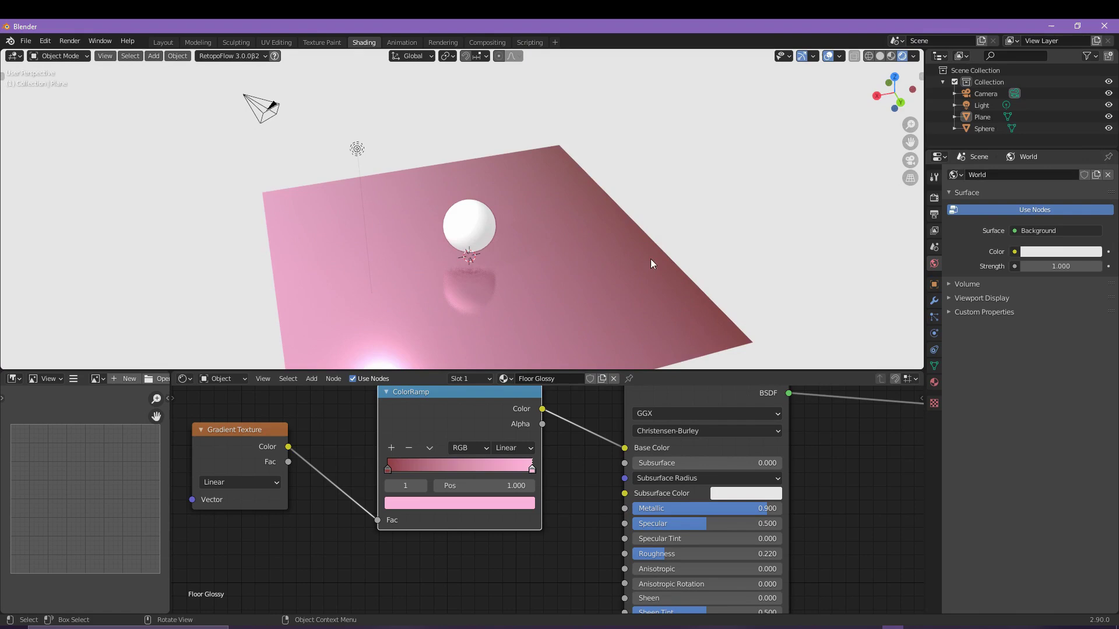
middle_click_drag(651, 262, 642, 150)
scroll(502, 284, "down", 3)
scroll(533, 212, "up", 6)
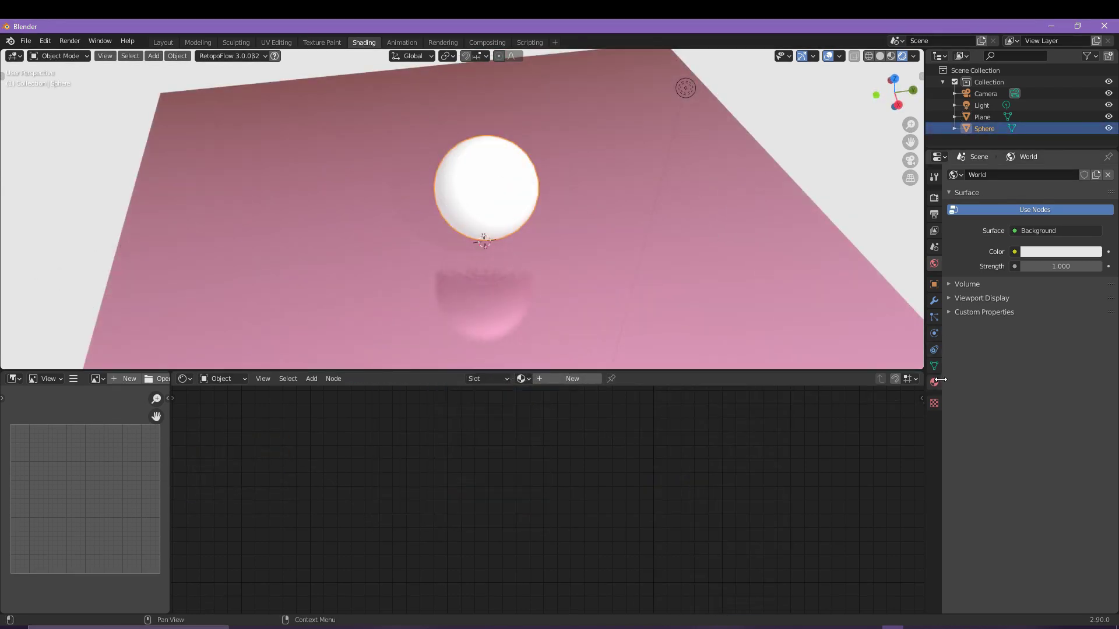
Create a new material on the sphere and rename Material.001 to 'Marble'.
left_click(935, 381)
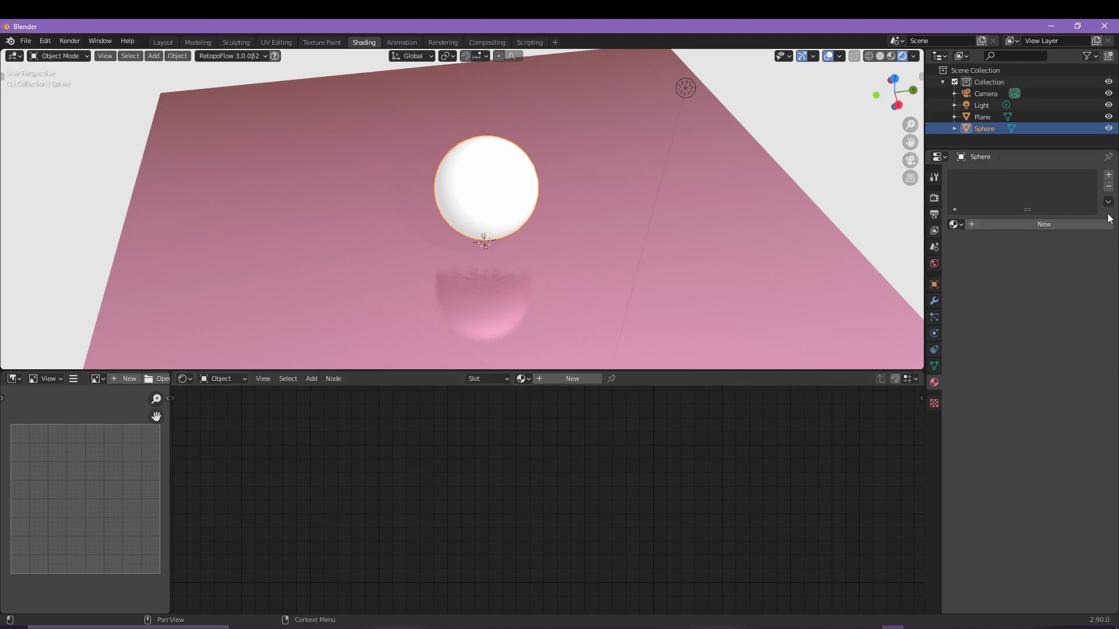
left_click(1043, 225)
left_click(1019, 225)
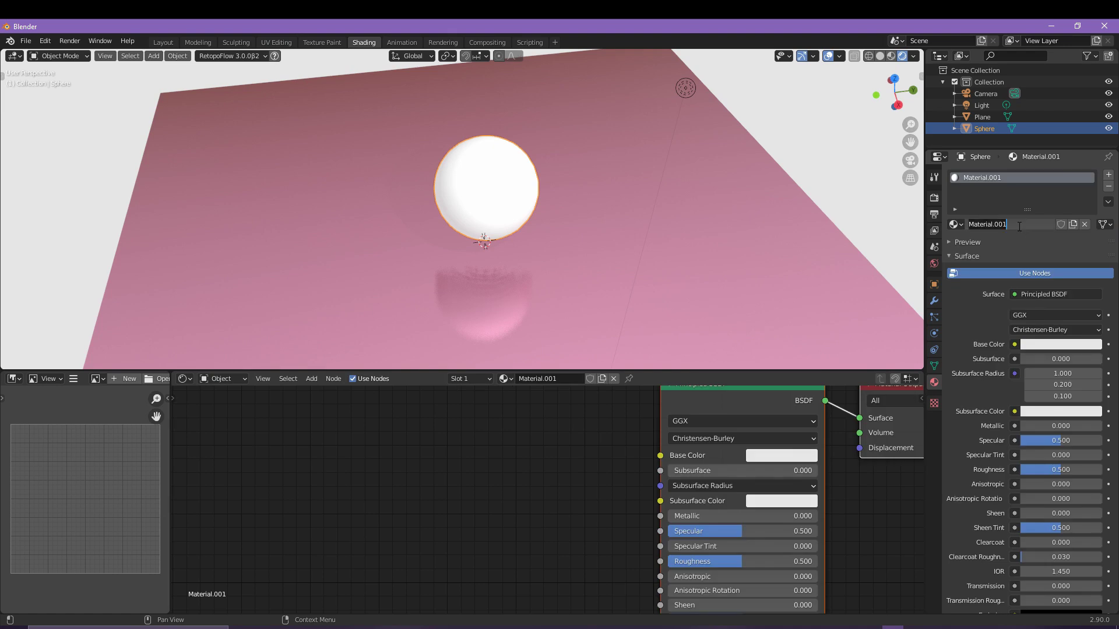
type("Marble")
key("Return")
key("Home")
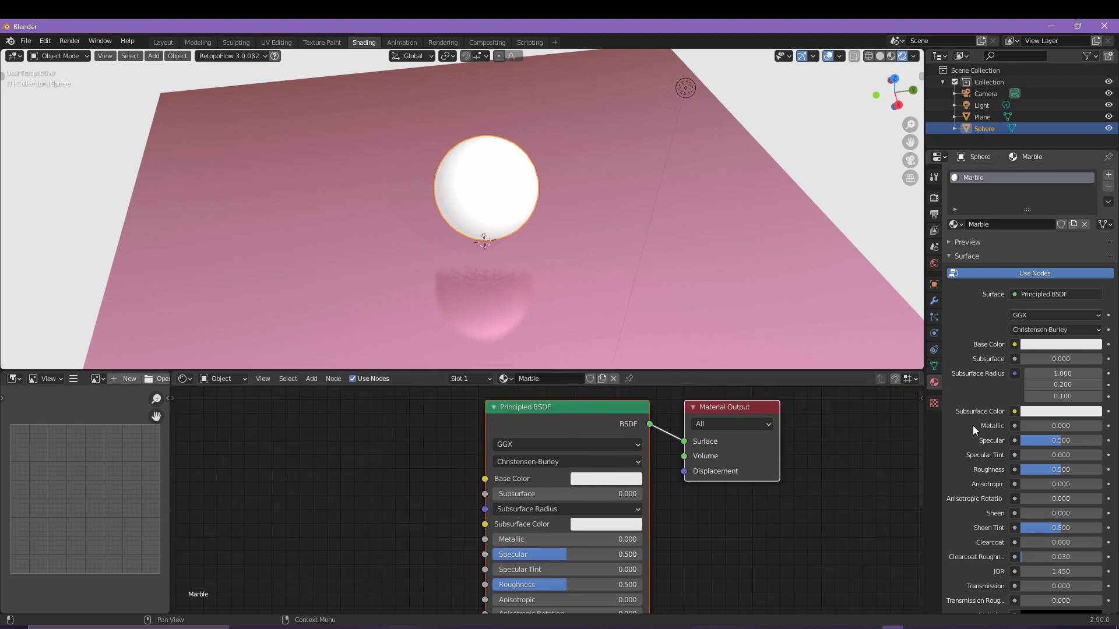
Set the Marble material's Metallic to 0.957 and Roughness to 0.273.
left_click_drag(1039, 426, 1117, 425)
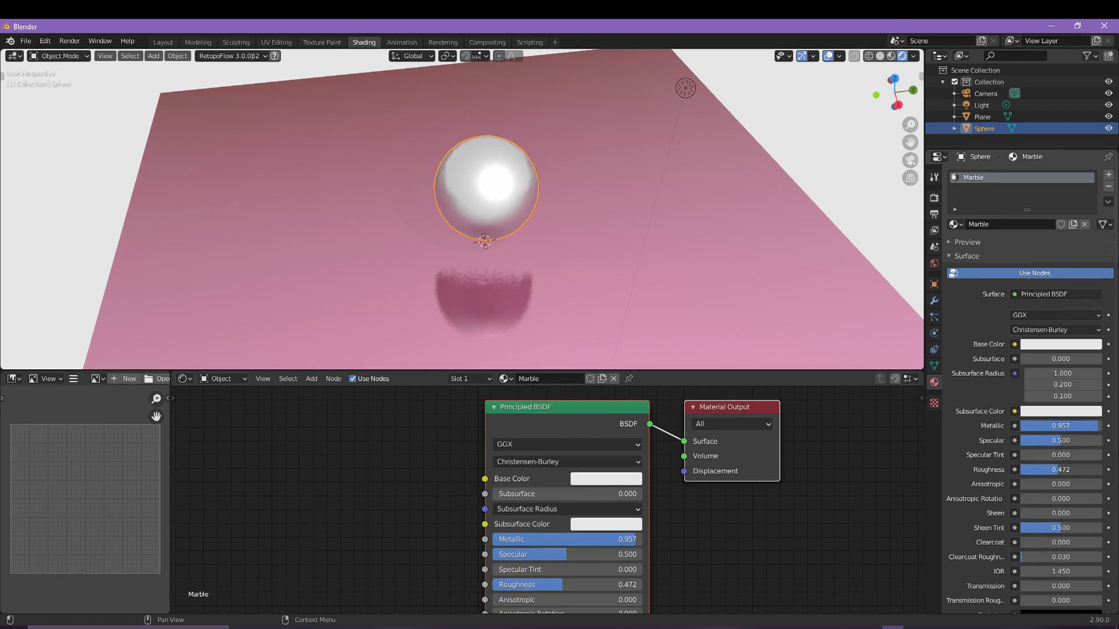
left_click_drag(562, 584, 534, 584)
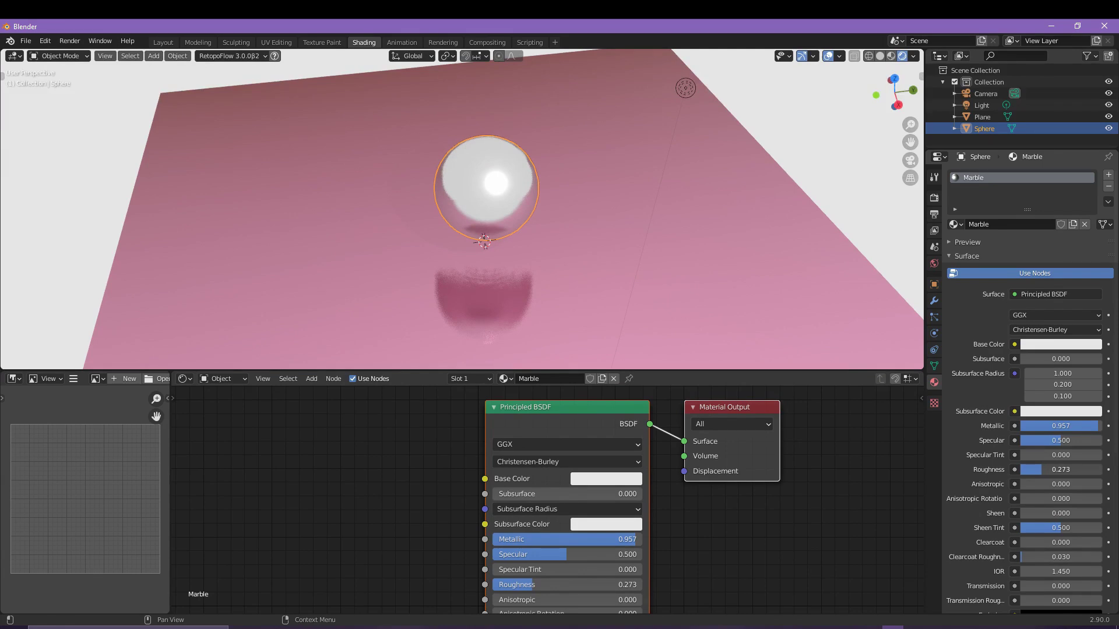
middle_click_drag(563, 330, 523, 293)
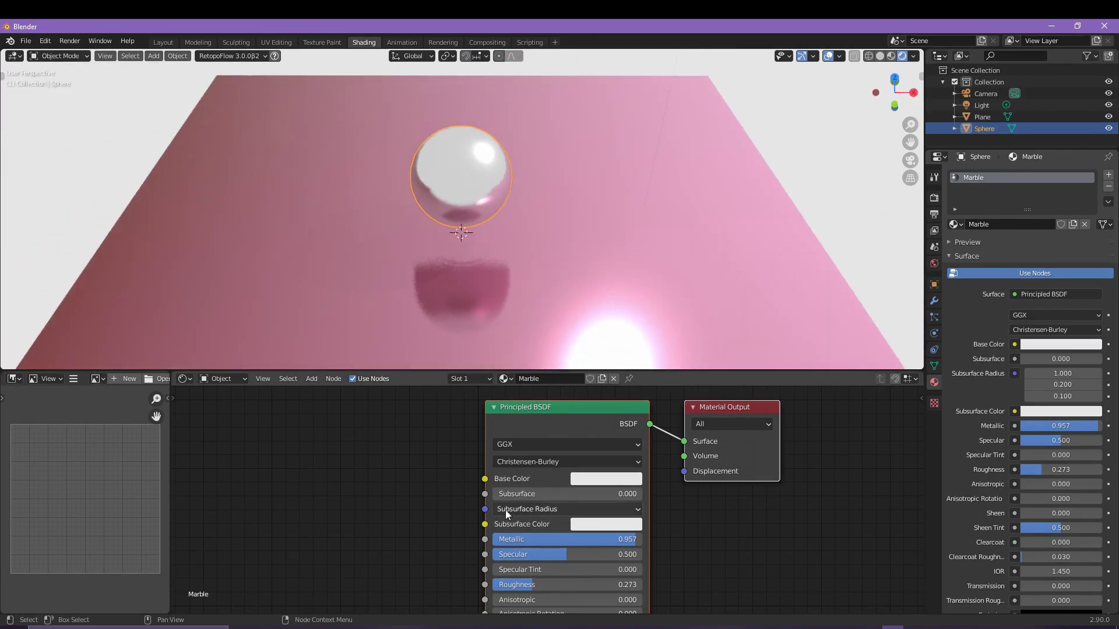
middle_click_drag(412, 470, 438, 475)
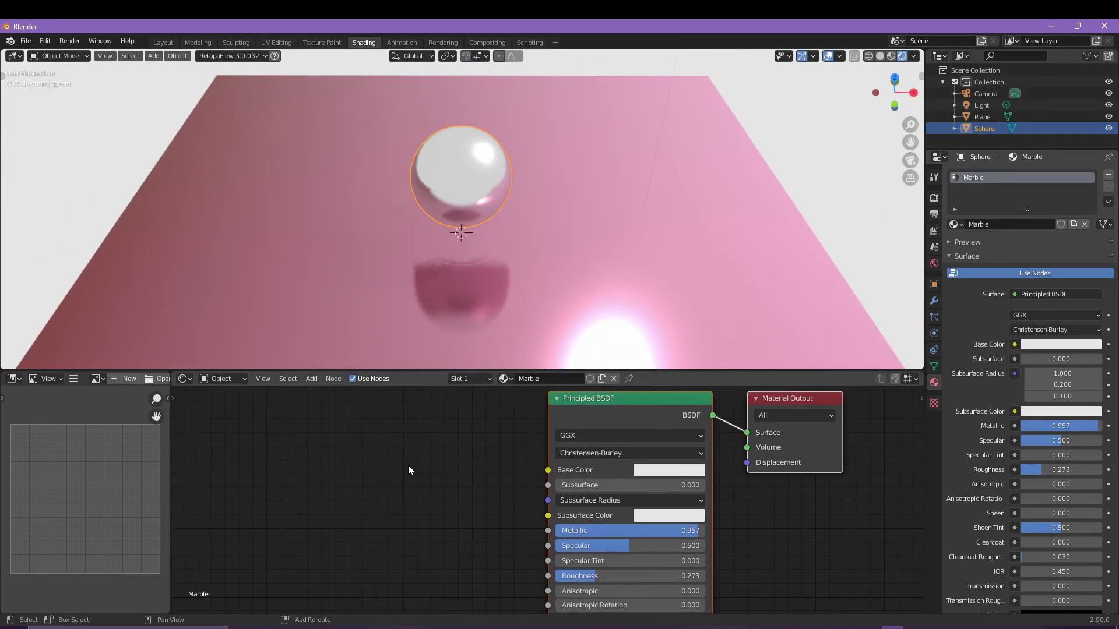
Make the sphere's base colour a light pastel pink-purple.
key("shift+a")
left_click(664, 470)
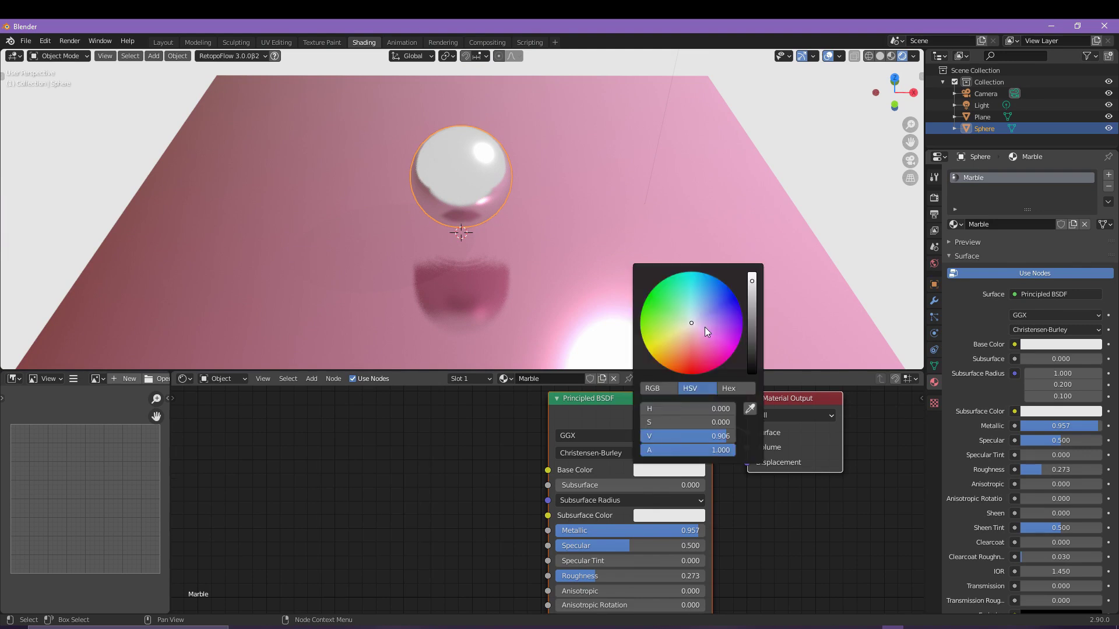
mouse_move(705, 337)
left_mouse_down()
mouse_move(712, 353)
mouse_move(729, 333)
left_mouse_up()
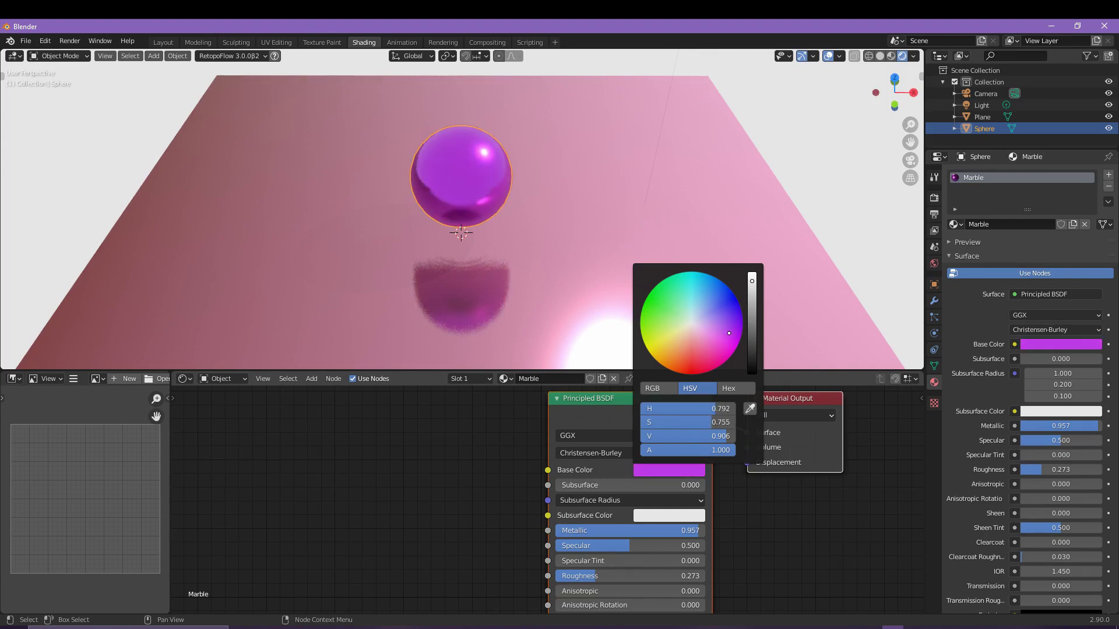
middle_click_drag(445, 211, 376, 215)
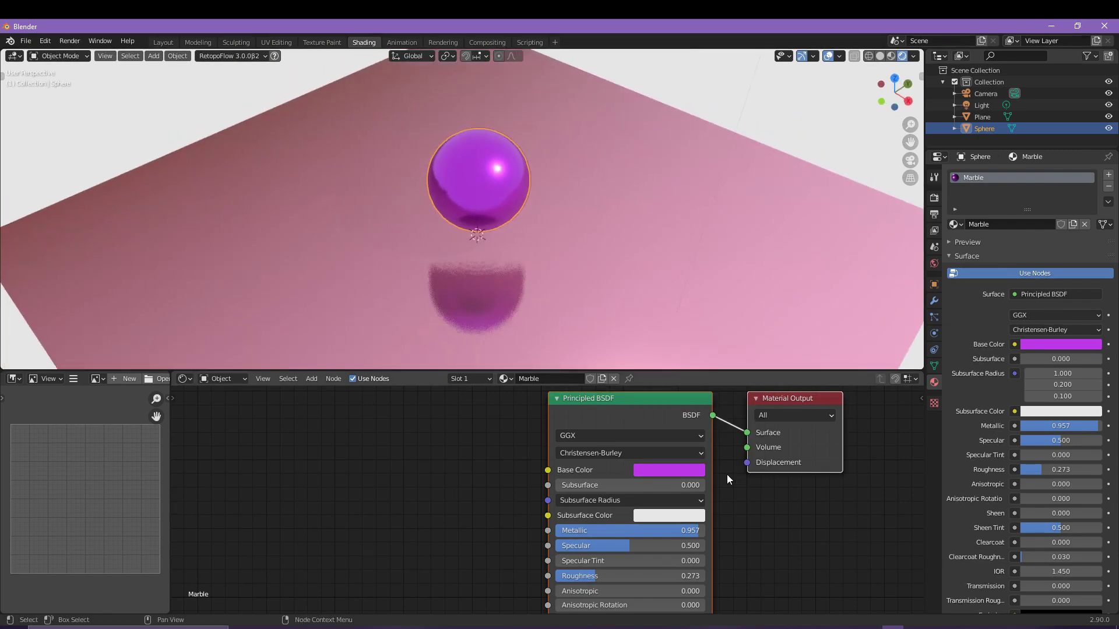
left_click(700, 470)
left_click_drag(729, 334, 712, 330)
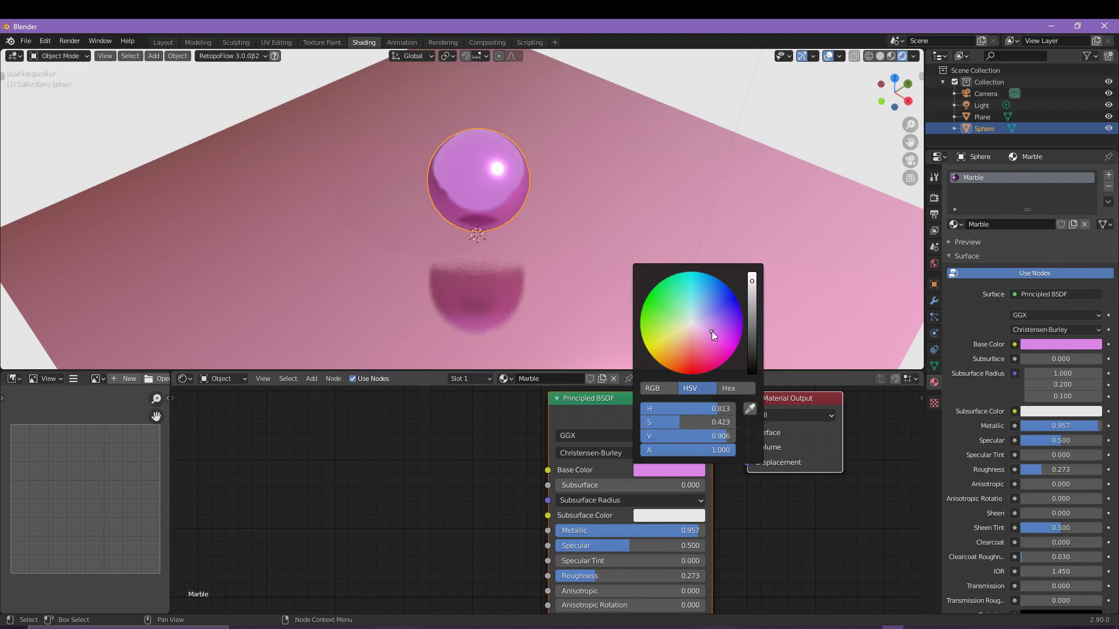
middle_click_drag(411, 172, 289, 183)
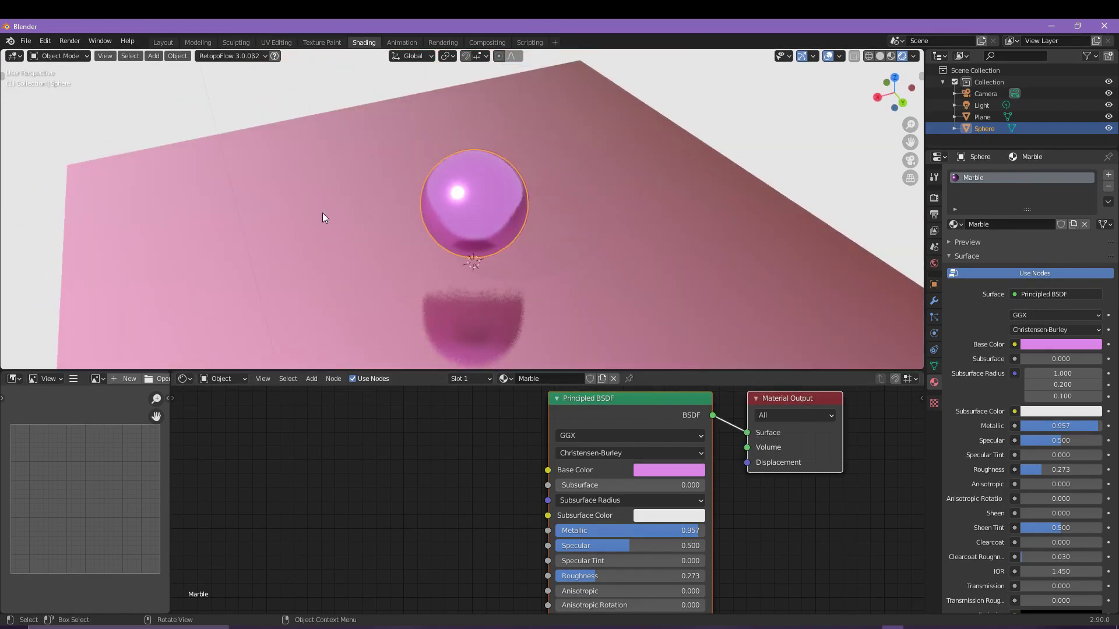
scroll(327, 447, "down", 1)
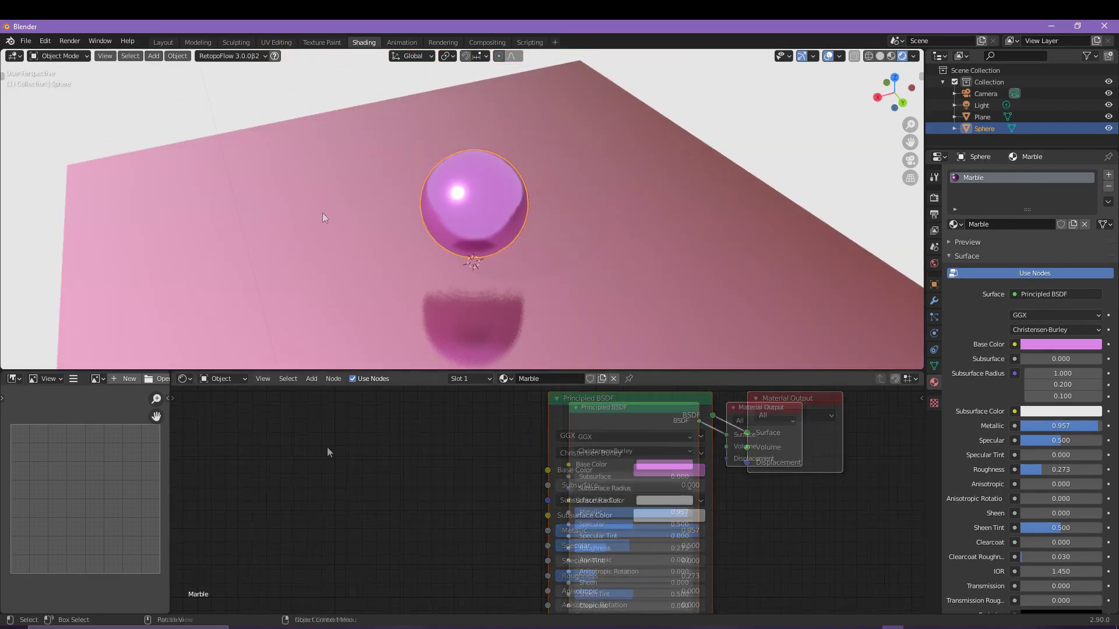
key("shift+a")
Add a Musgrave Texture node, preview its Height on Base Color, then disconnect it.
left_click(326, 452)
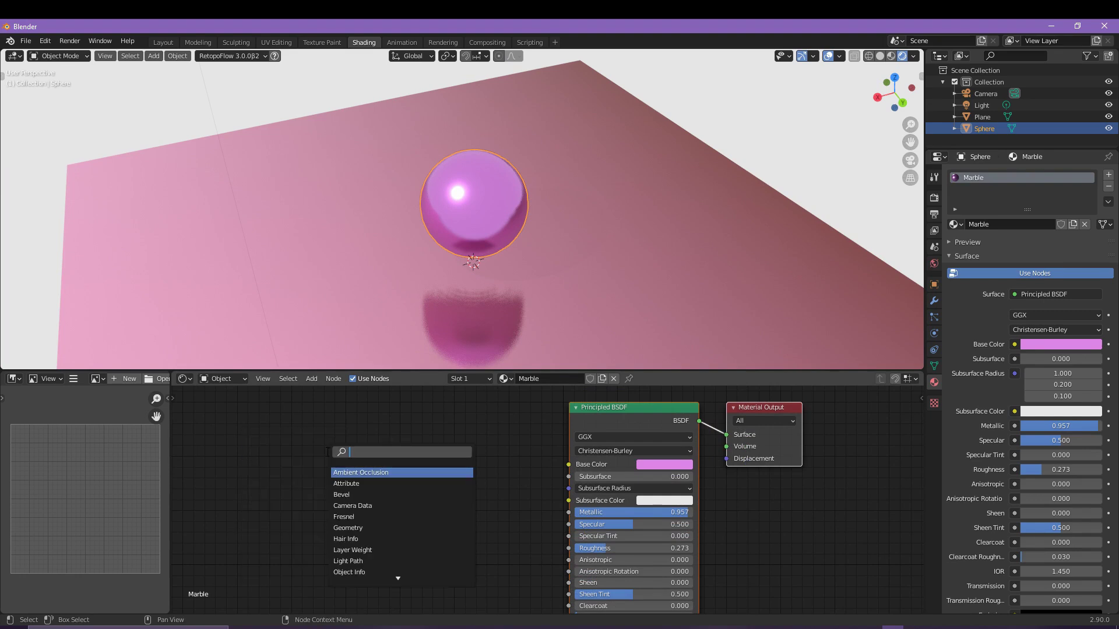
type("mus")
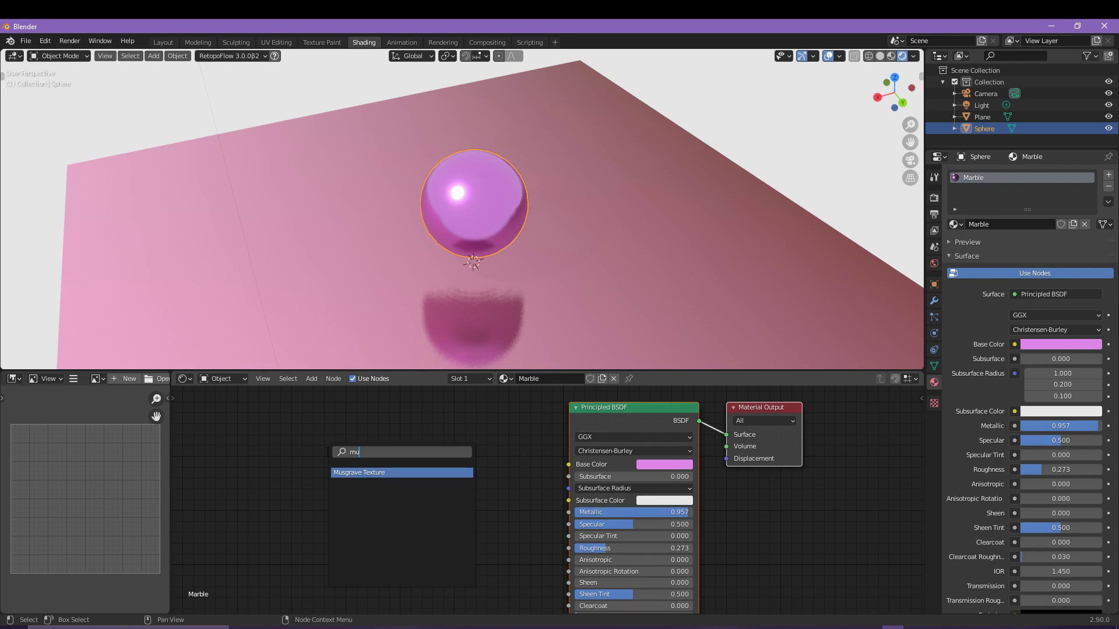
left_click(352, 474)
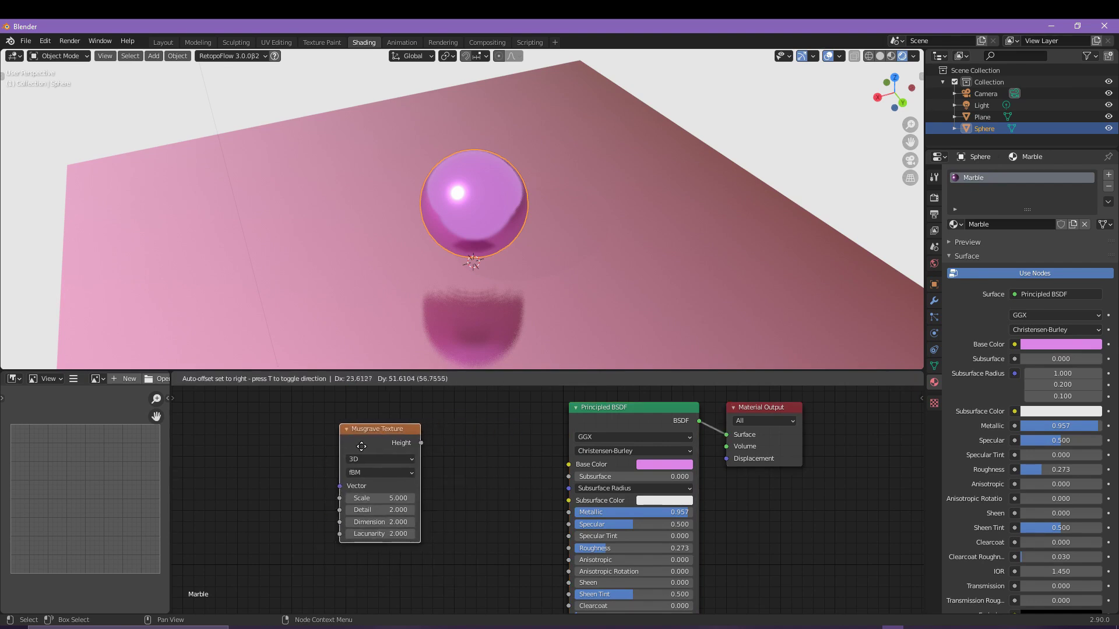
left_click(384, 449)
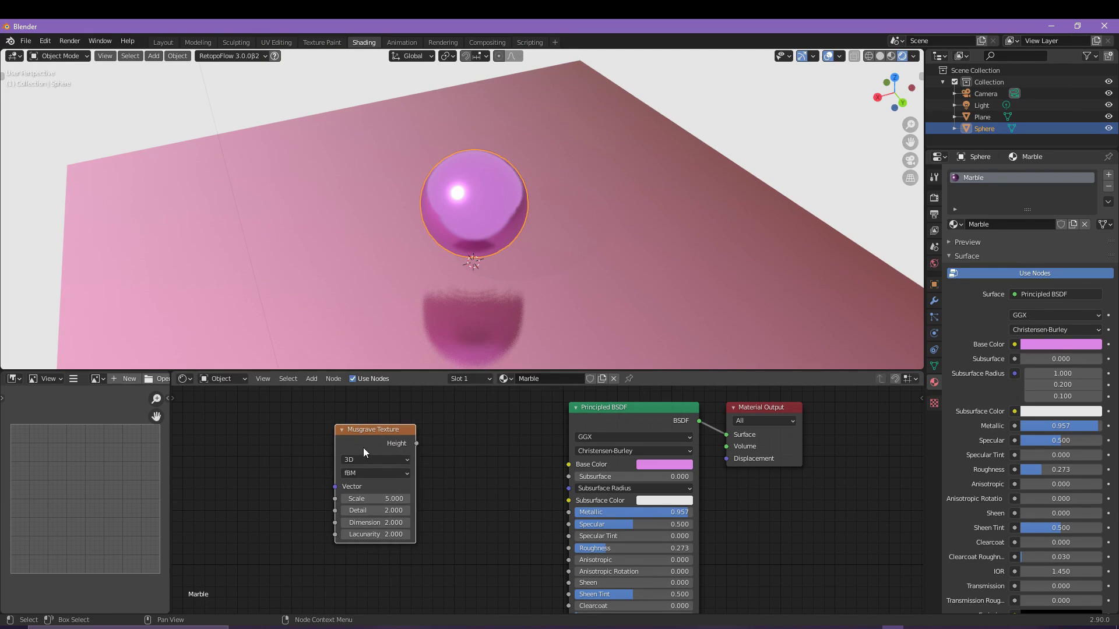
left_click_drag(363, 451, 567, 463)
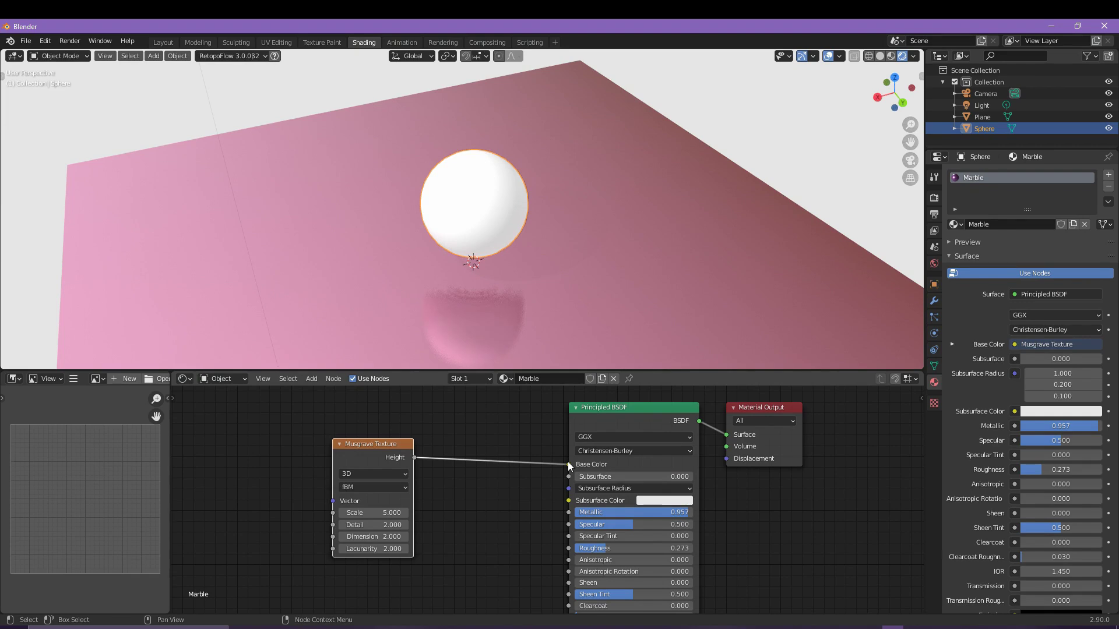
middle_click_drag(439, 246, 522, 270)
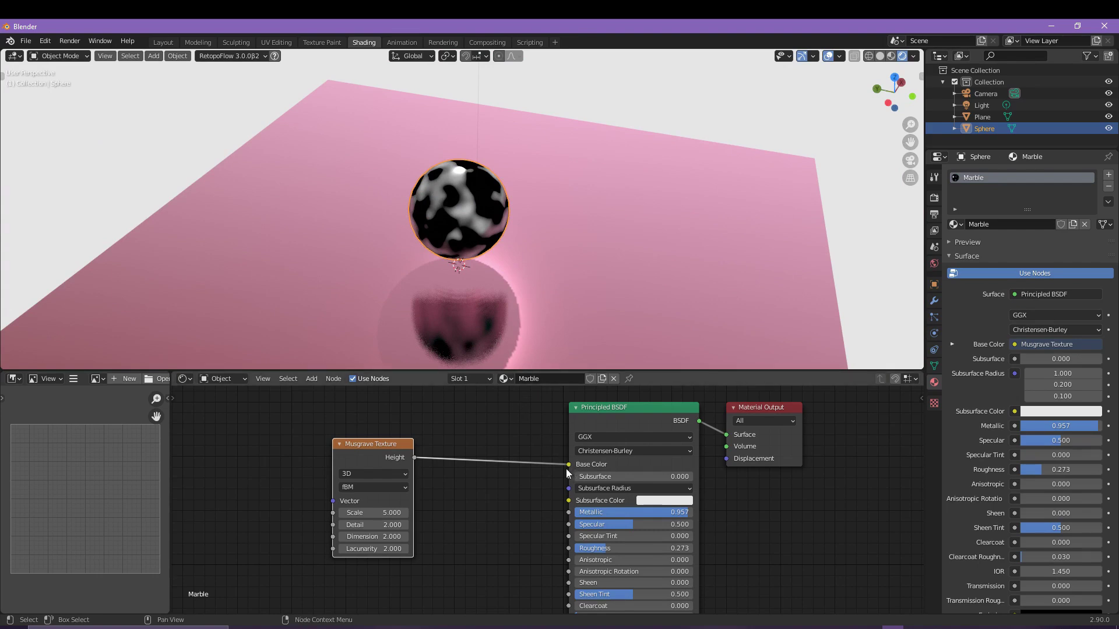
left_click_drag(568, 465, 470, 432)
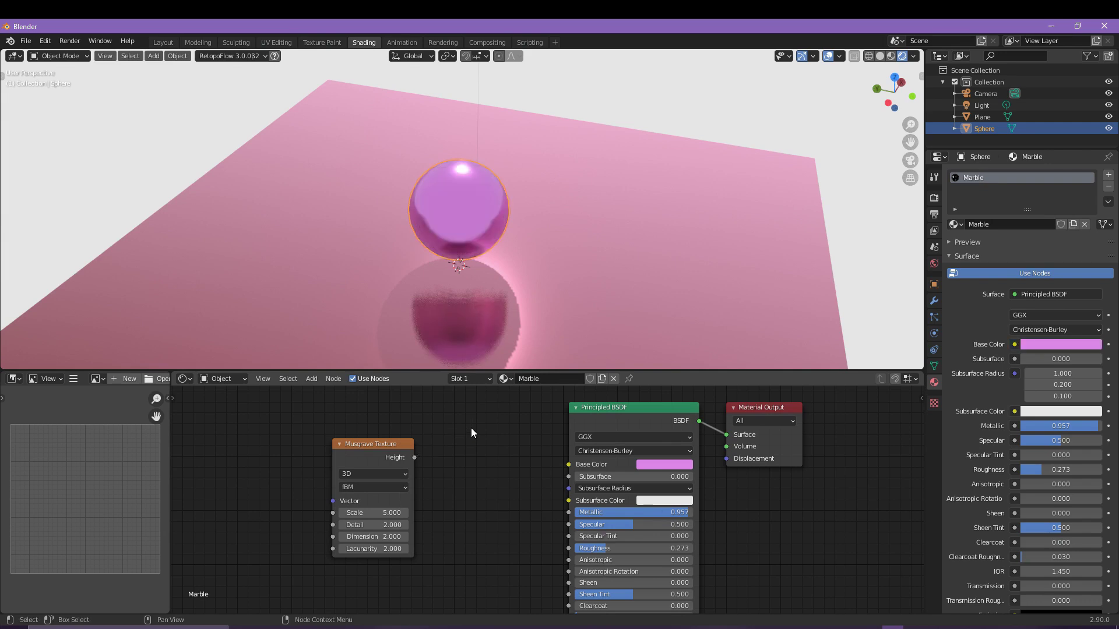
left_click_drag(385, 446, 334, 448)
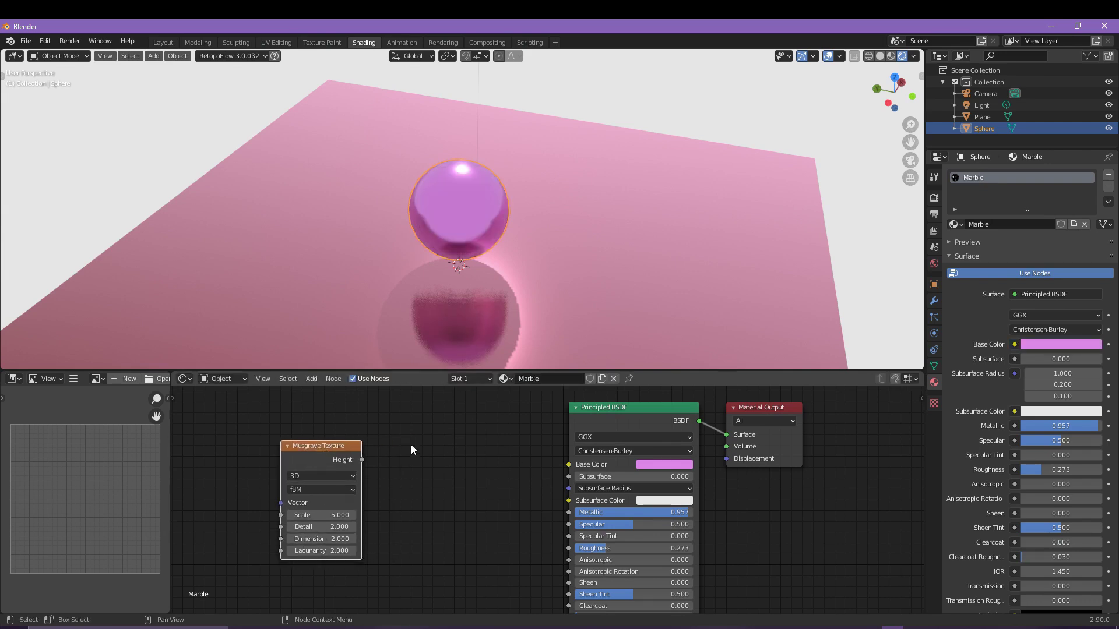
Add an RGB node above the Musgrave node and give it the sphere's pink colour.
key("ctrl+z")
key("shift+a")
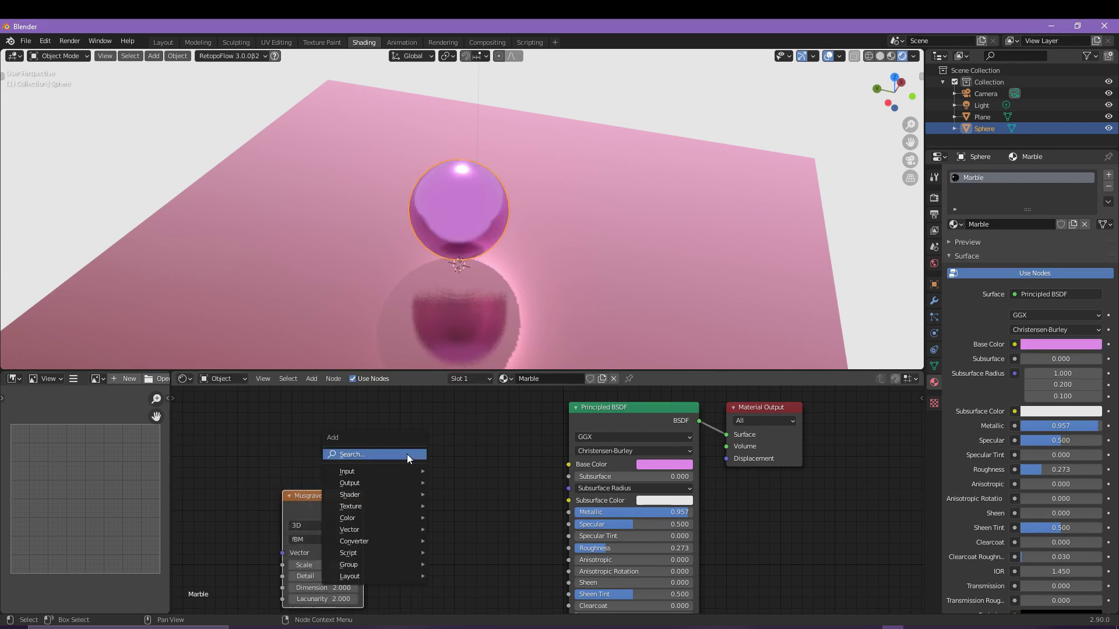
left_click(406, 454)
type("r")
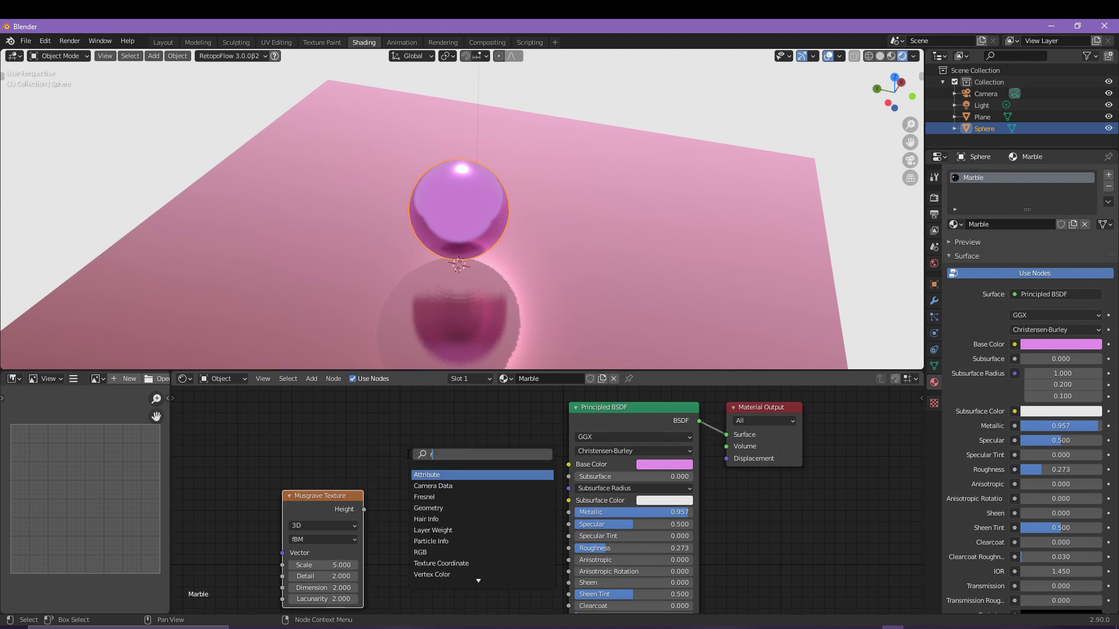
type("gb")
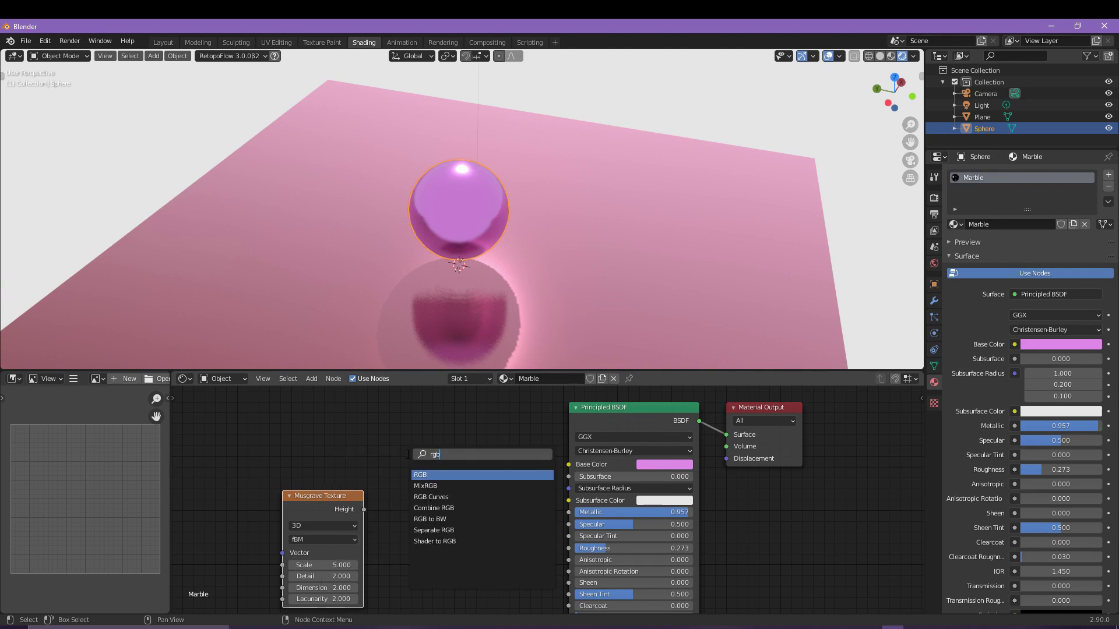
key("Return")
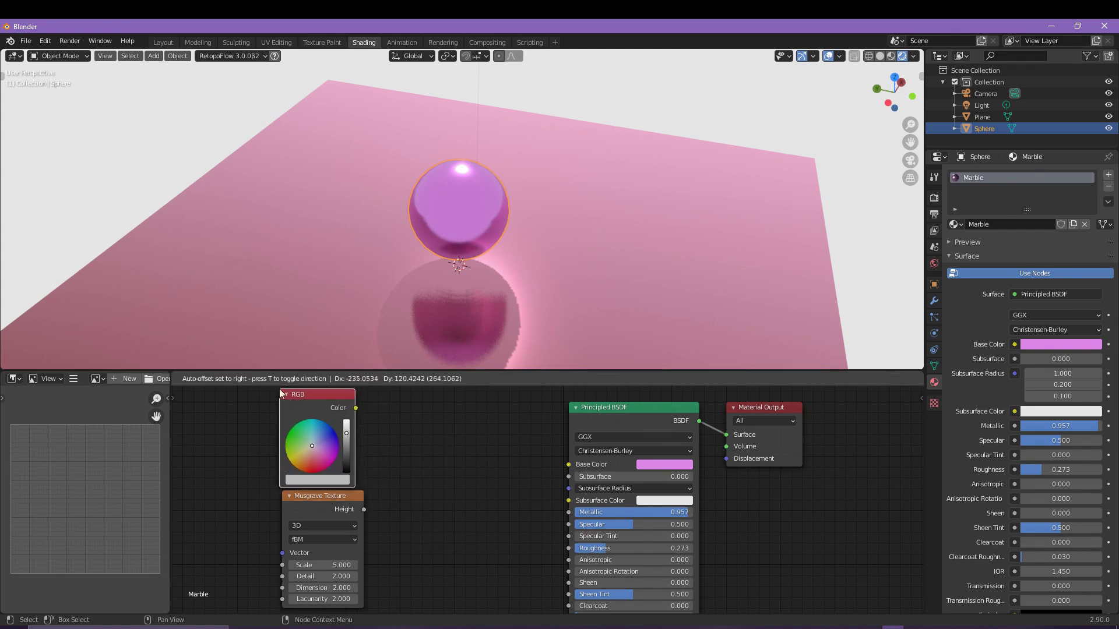
left_click(279, 389)
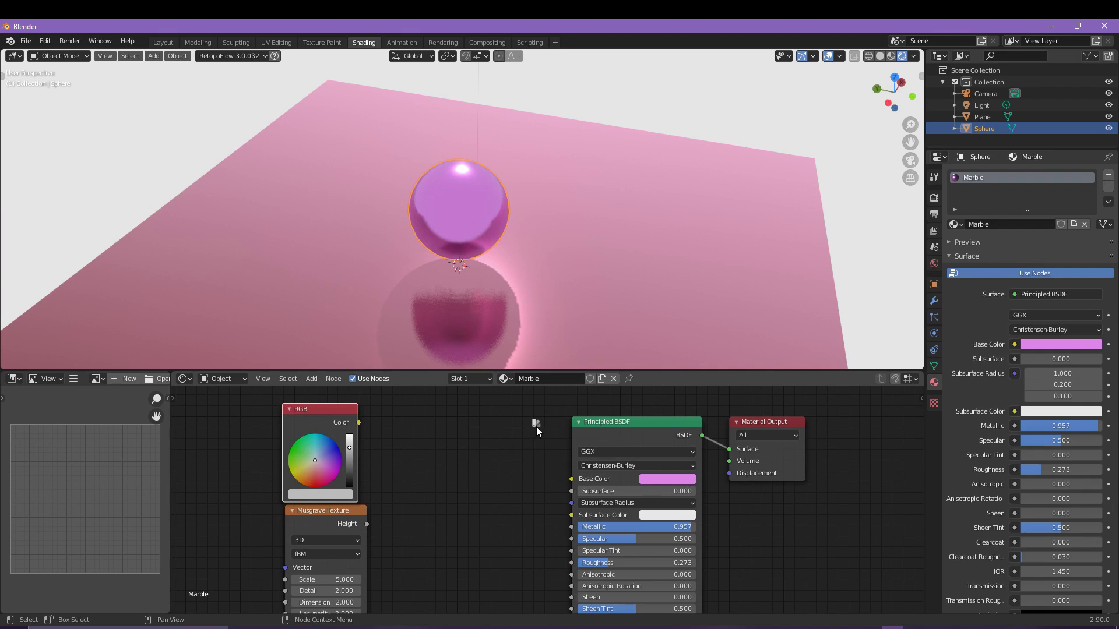
left_click_drag(334, 496, 334, 496)
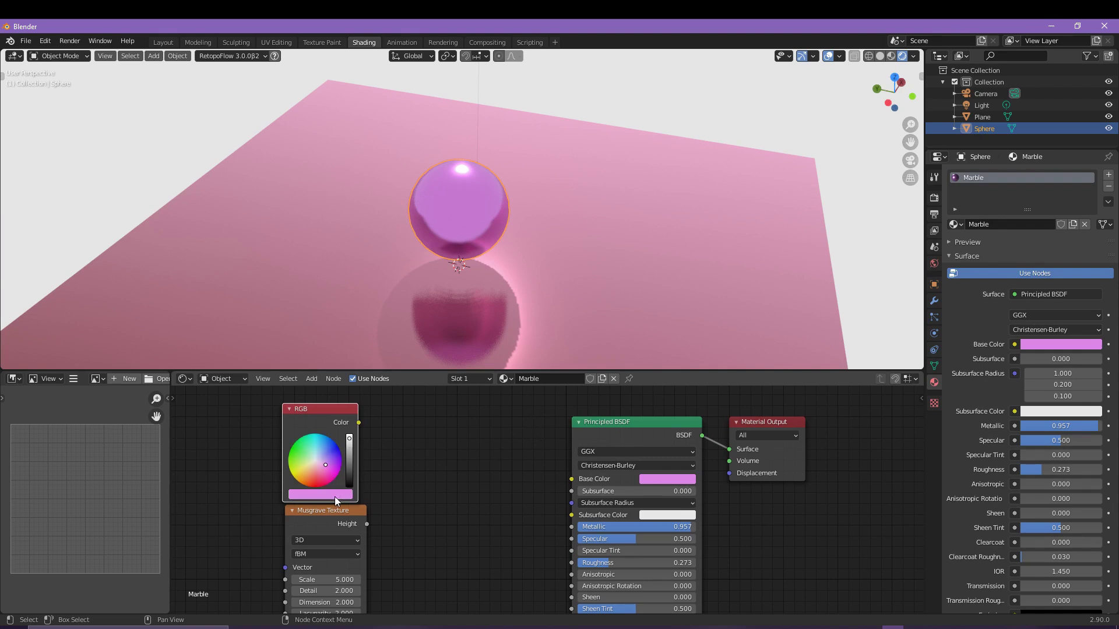
left_click_drag(314, 416, 311, 416)
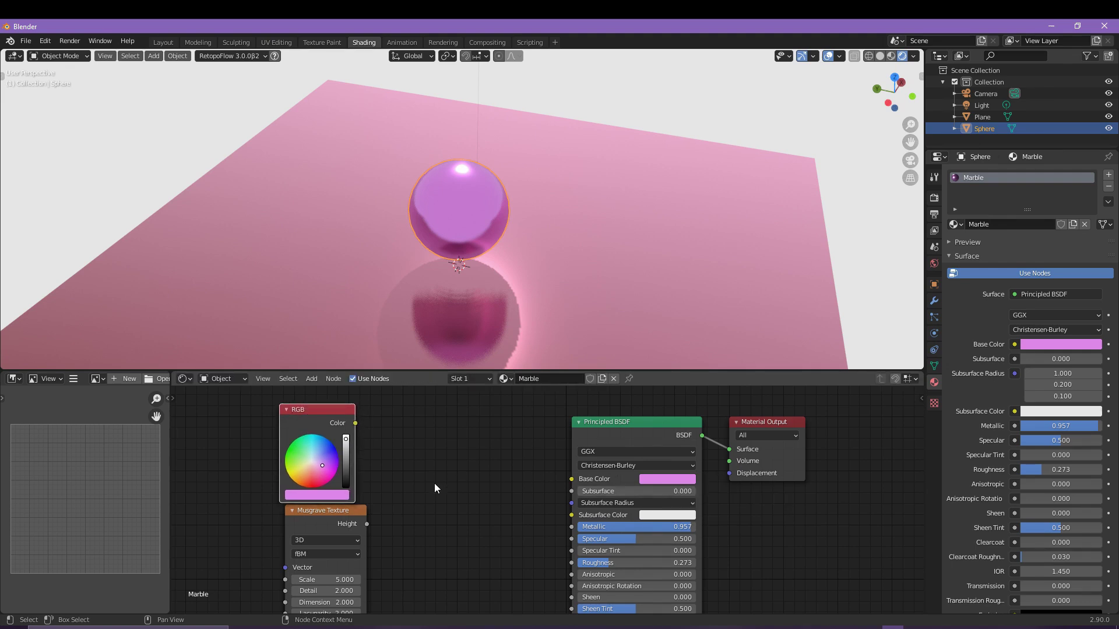
scroll(425, 477, "down", 1, "shift")
middle_click_drag(436, 449, 450, 473)
Add a MixRGB node between the RGB node and the Principled BSDF.
key("shift+a")
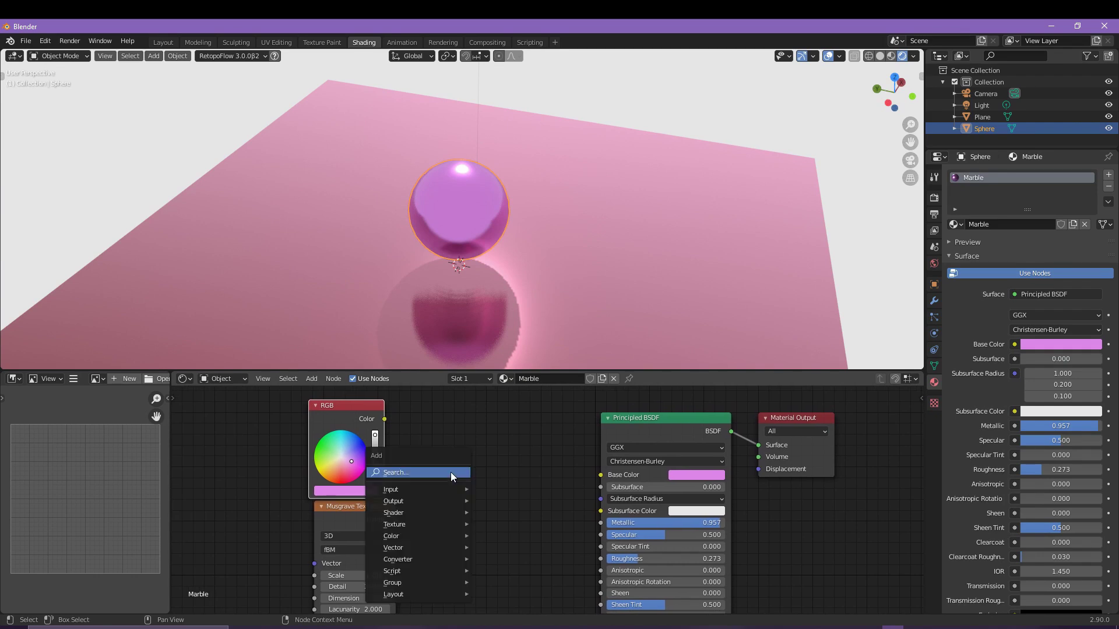
left_click(450, 472)
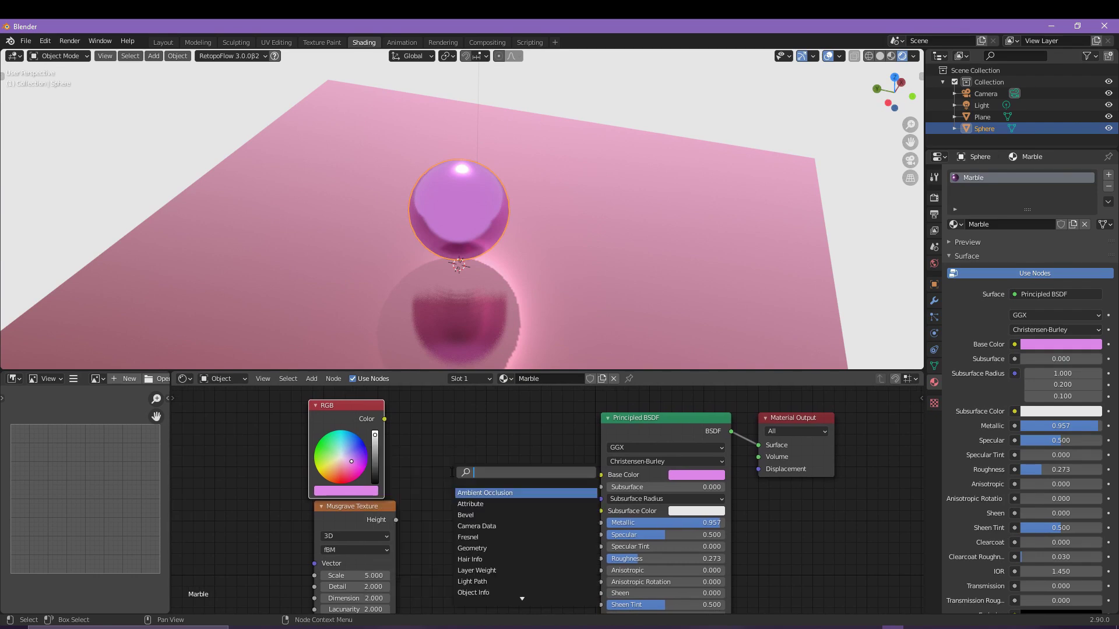
type("mix")
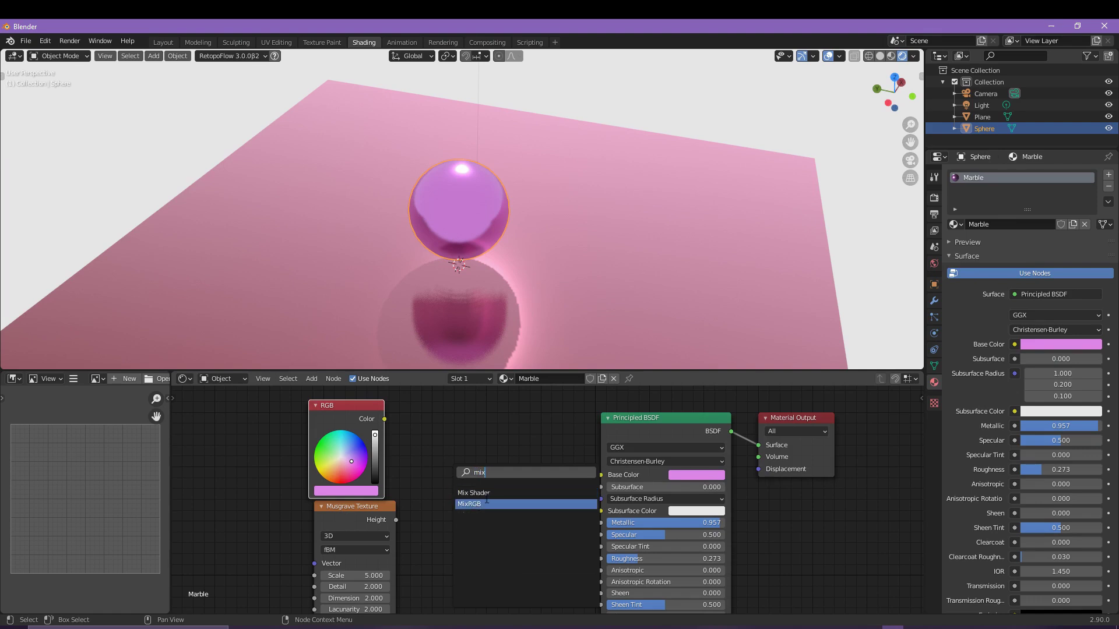
left_click(469, 504)
left_click(530, 452)
Link RGB Color to Color1, Musgrave Height to Fac, and the Mix output to Base Color.
left_click_drag(530, 450, 452, 504)
middle_click_drag(421, 550, 430, 507)
left_click_drag(372, 467, 460, 447)
middle_click_drag(545, 431, 538, 463)
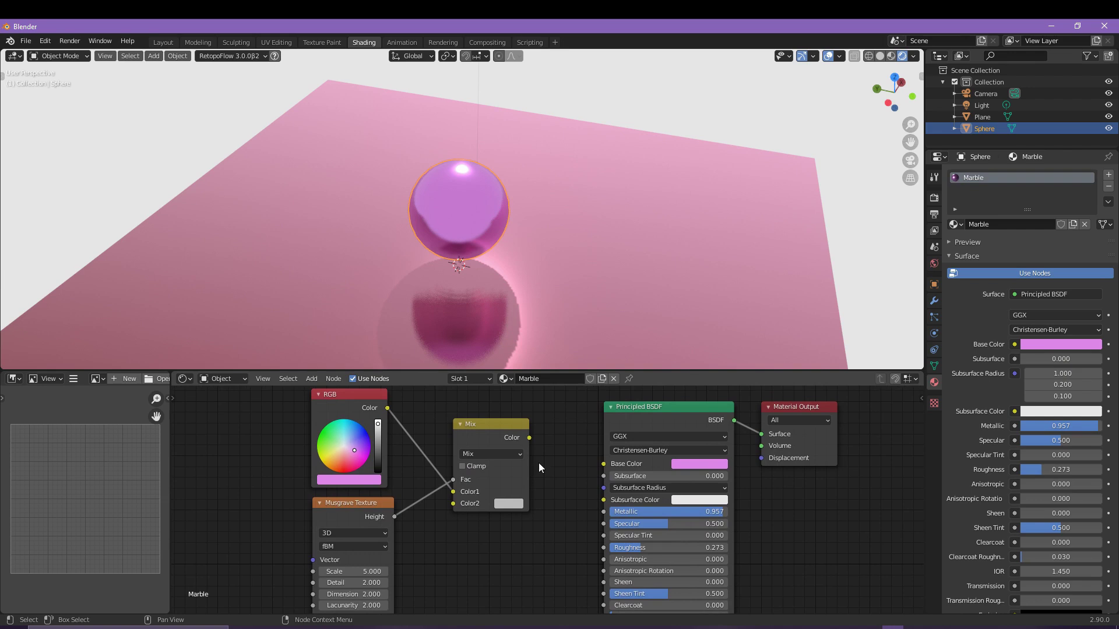
left_click_drag(528, 438, 611, 464)
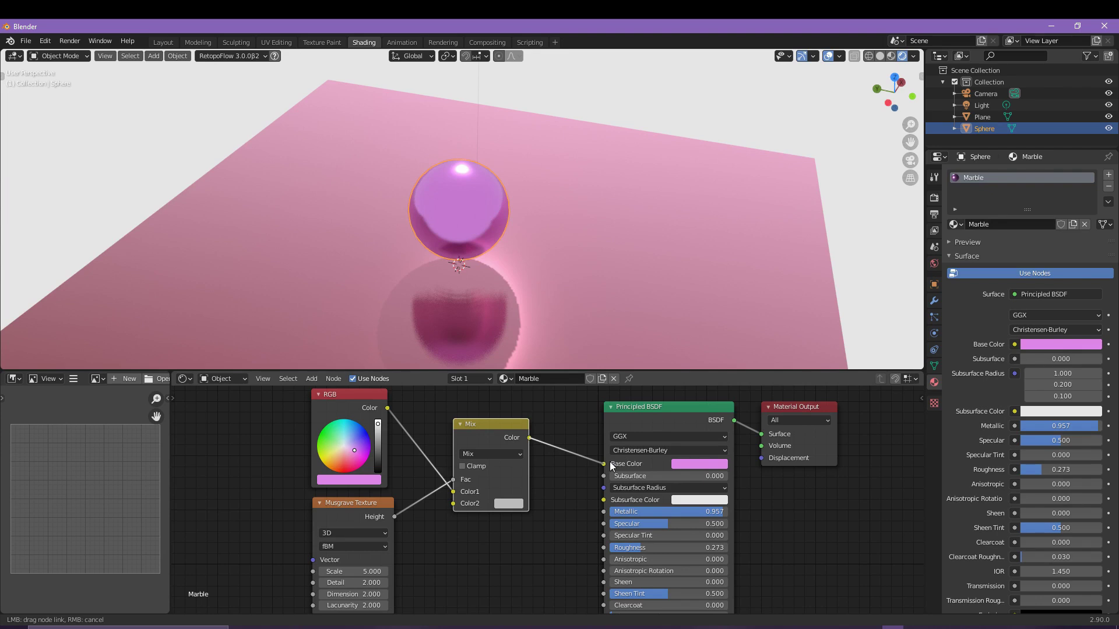
left_click_drag(612, 466, 612, 466)
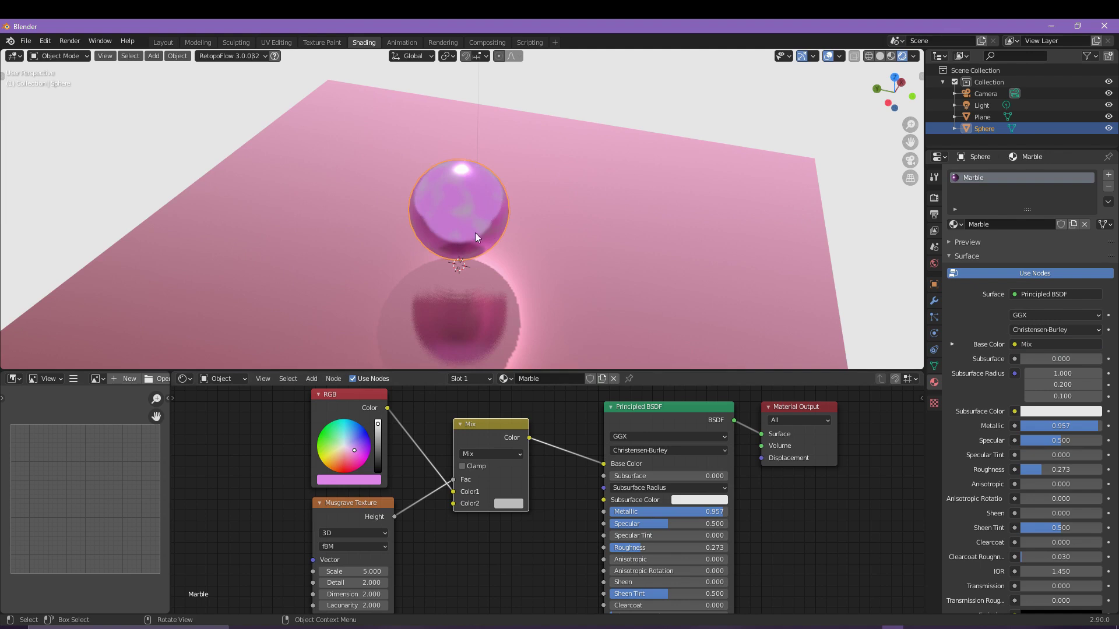
scroll(474, 232, "up", 4)
middle_click_drag(487, 224, 665, 198)
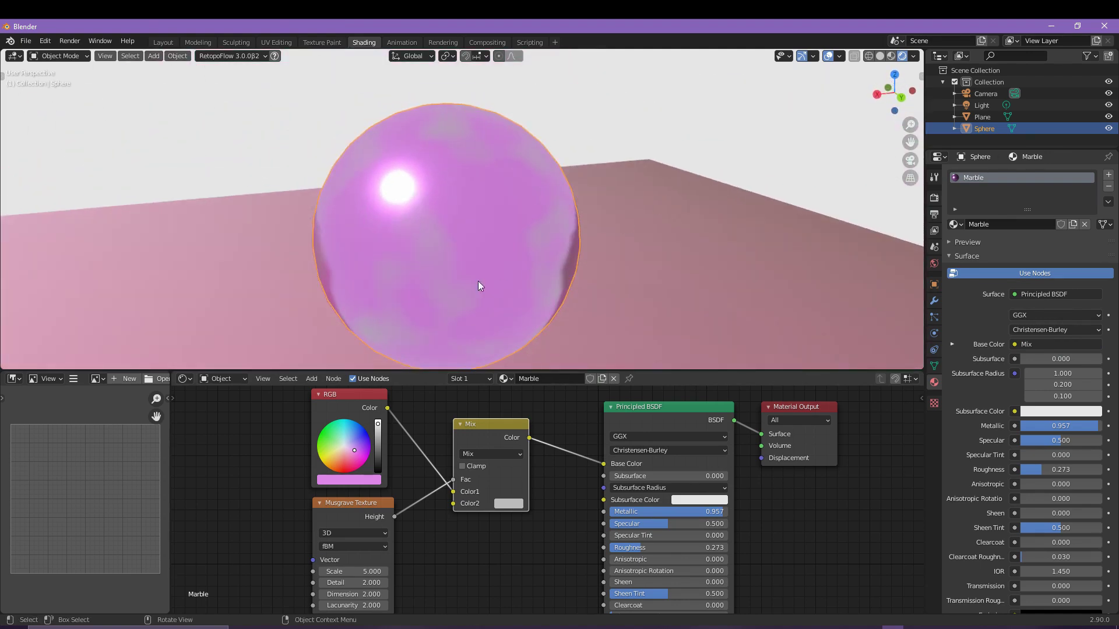
middle_click_drag(406, 545, 415, 520)
middle_click_drag(477, 293, 502, 291)
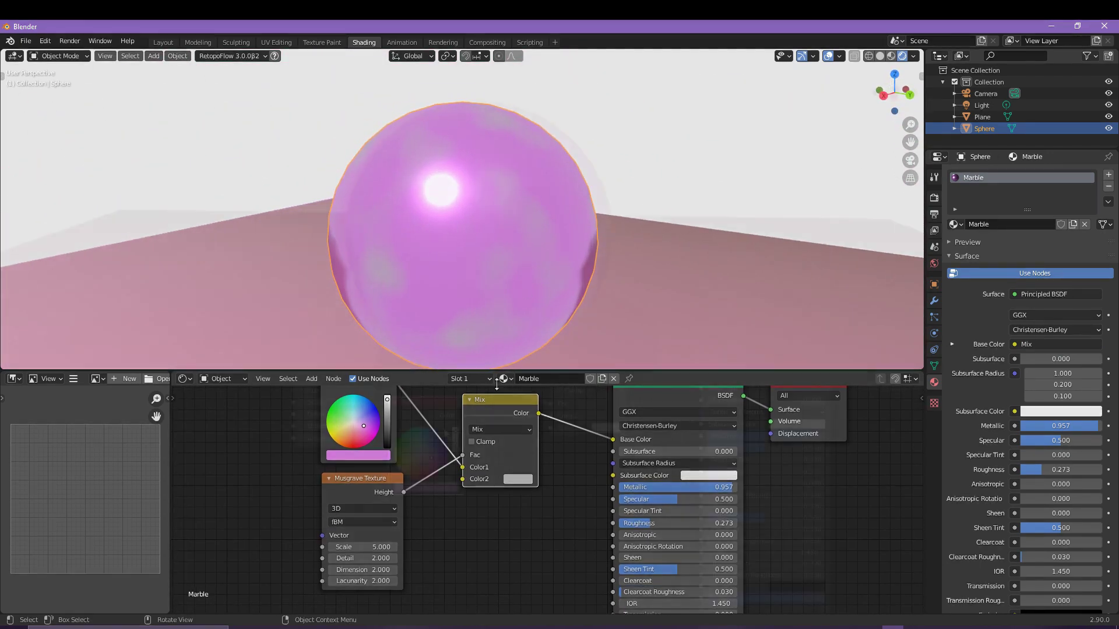
Duplicate the pink RGB node, plug it into Mix Color2, and shift it darker red-purple.
key("g")
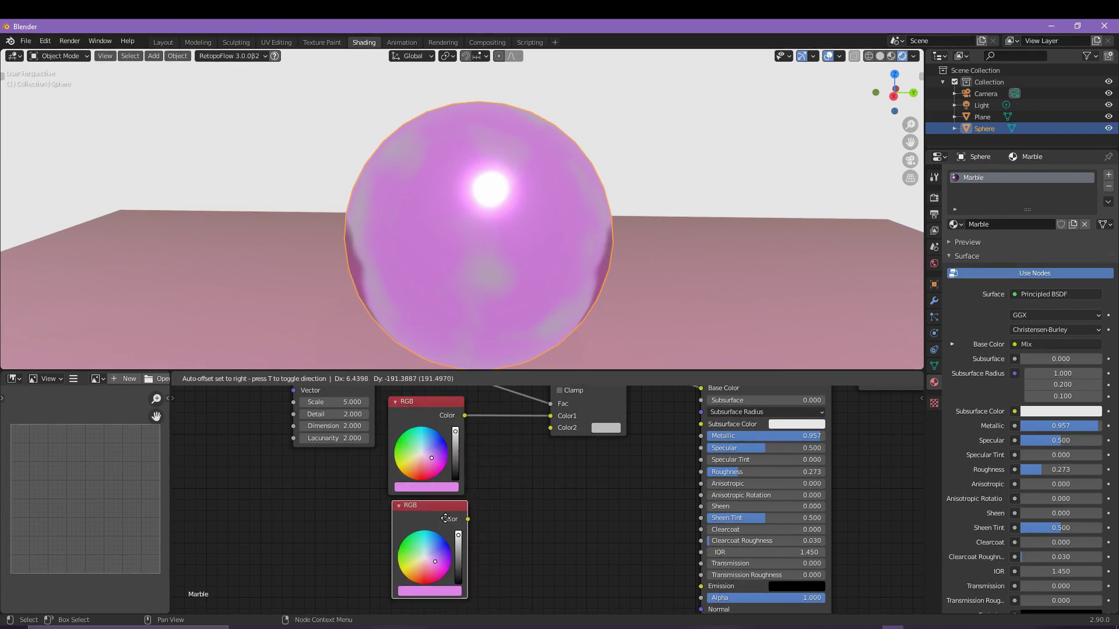
left_click(442, 520)
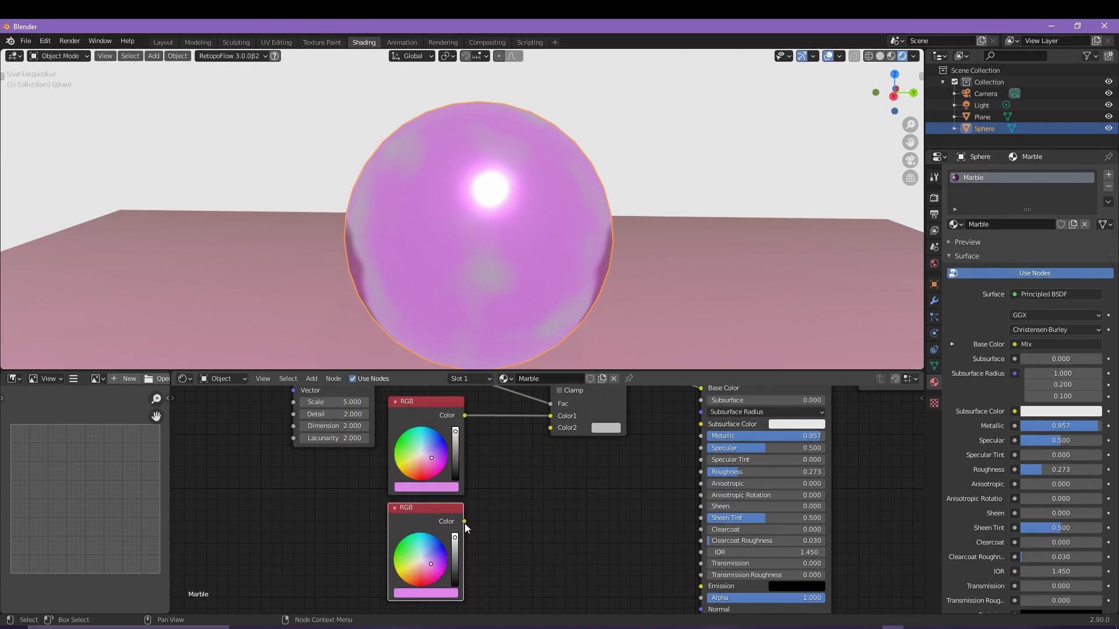
left_click_drag(464, 521, 553, 430)
scroll(524, 466, "down", 2)
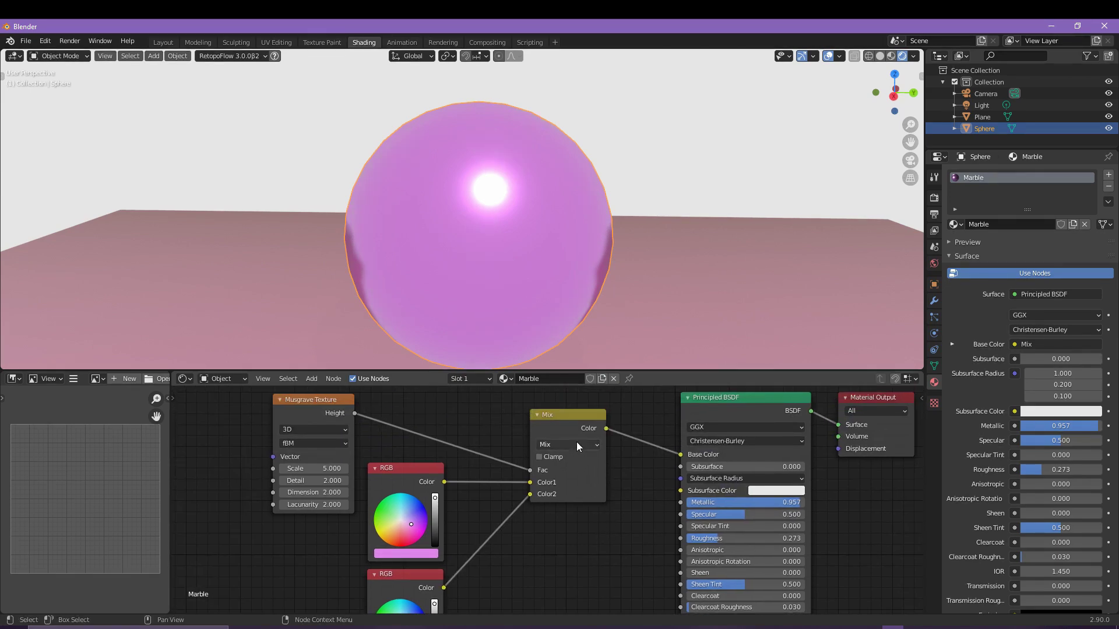
scroll(450, 549, "up", 2)
left_click_drag(461, 538, 430, 571)
left_click_drag(429, 572, 425, 576)
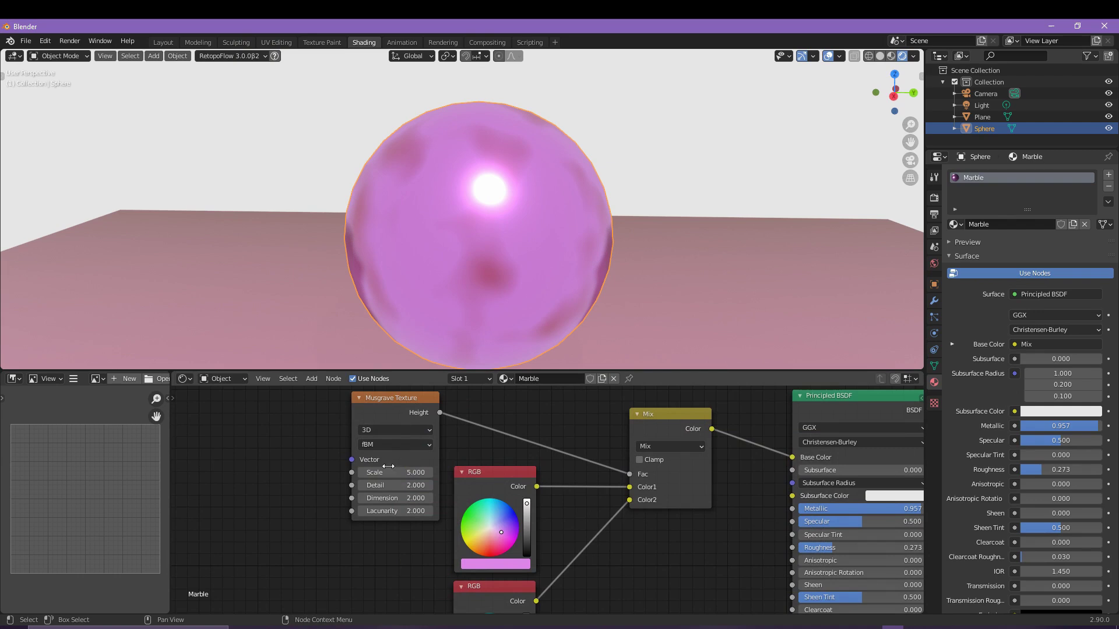
Set the Musgrave to Scale 0.930, Dimension 1.500, Lacunarity 1.810, and slightly darken the second colour.
left_click_drag(385, 469, 398, 490)
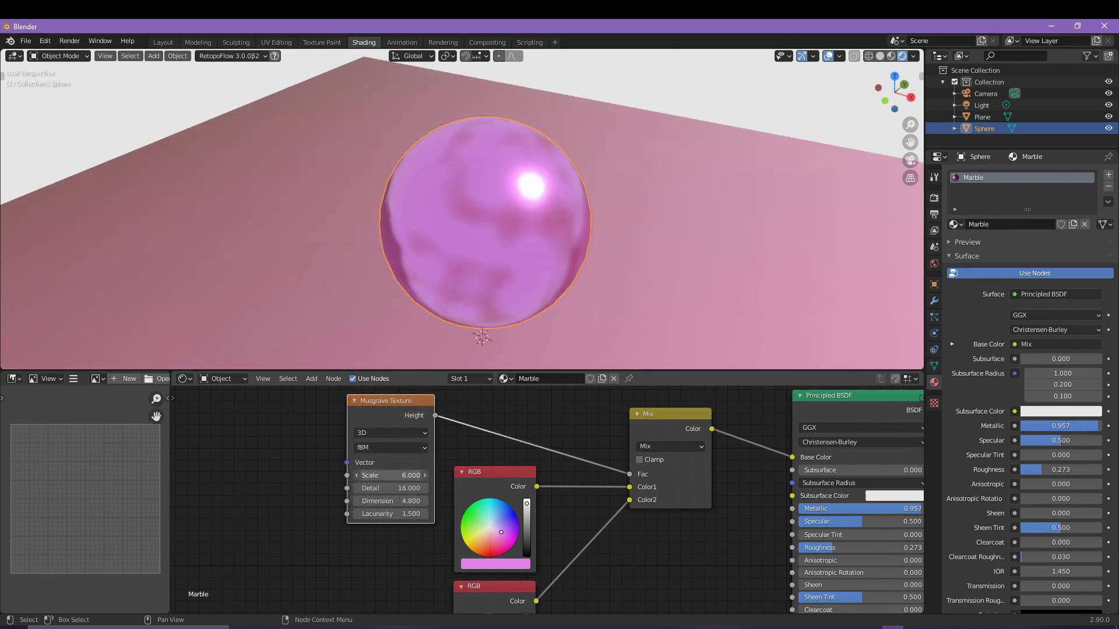
left_click_drag(396, 475, 343, 474)
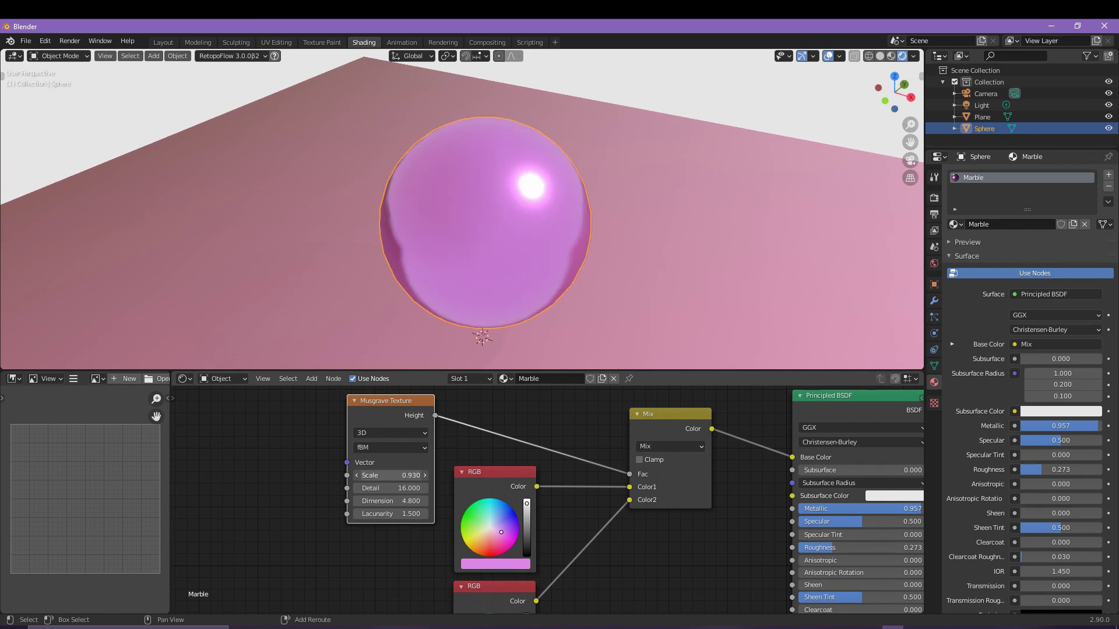
middle_click_drag(582, 309, 495, 494)
scroll(495, 495, "down", 5, "shift")
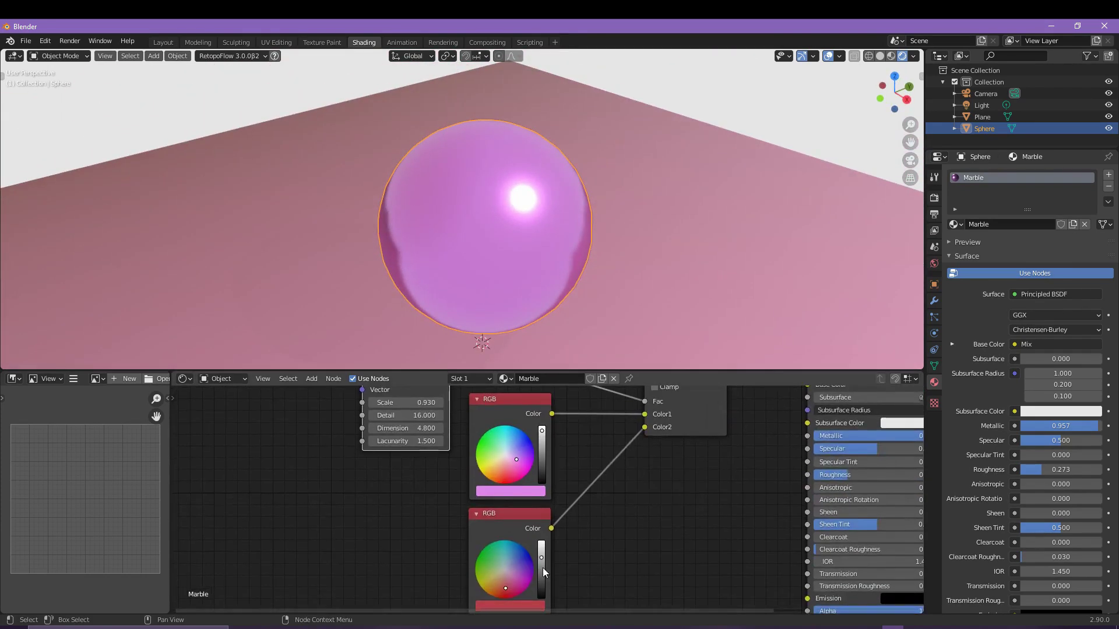
mouse_move(543, 567)
left_mouse_down()
mouse_move(541, 586)
mouse_move(538, 565)
left_mouse_up()
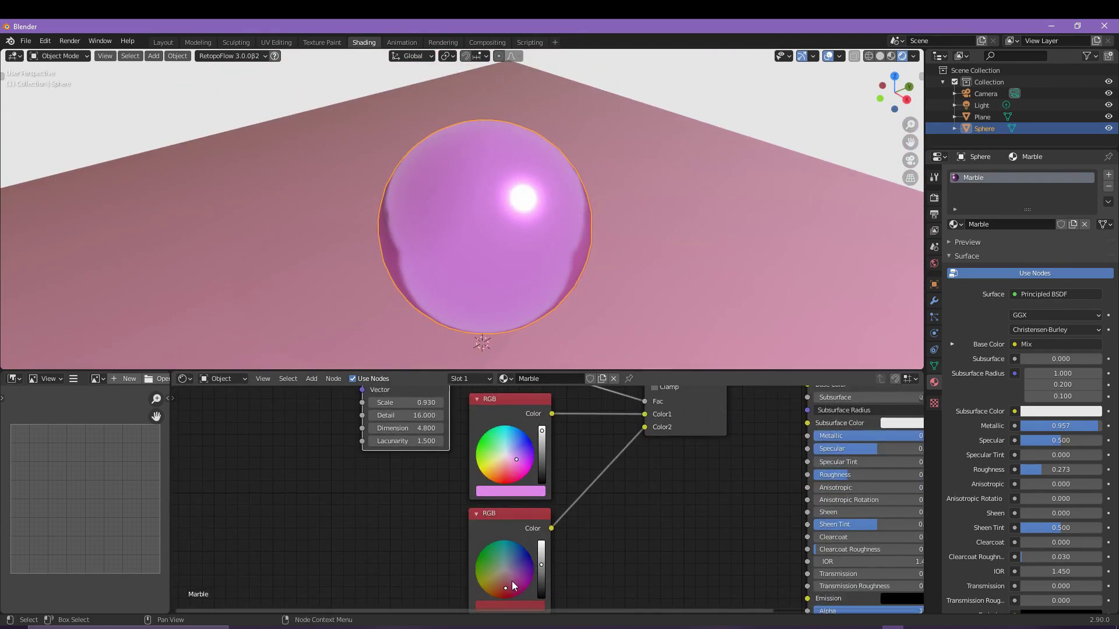
middle_click_drag(406, 489, 445, 566)
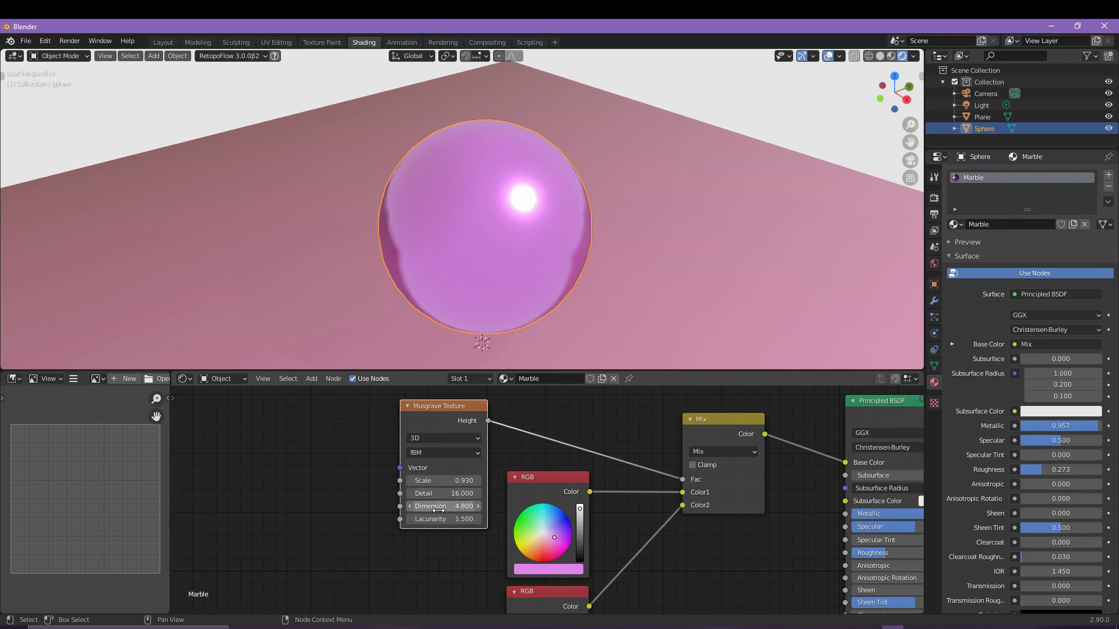
mouse_move(442, 506)
left_mouse_down()
mouse_move(472, 506)
mouse_move(432, 506)
left_mouse_up()
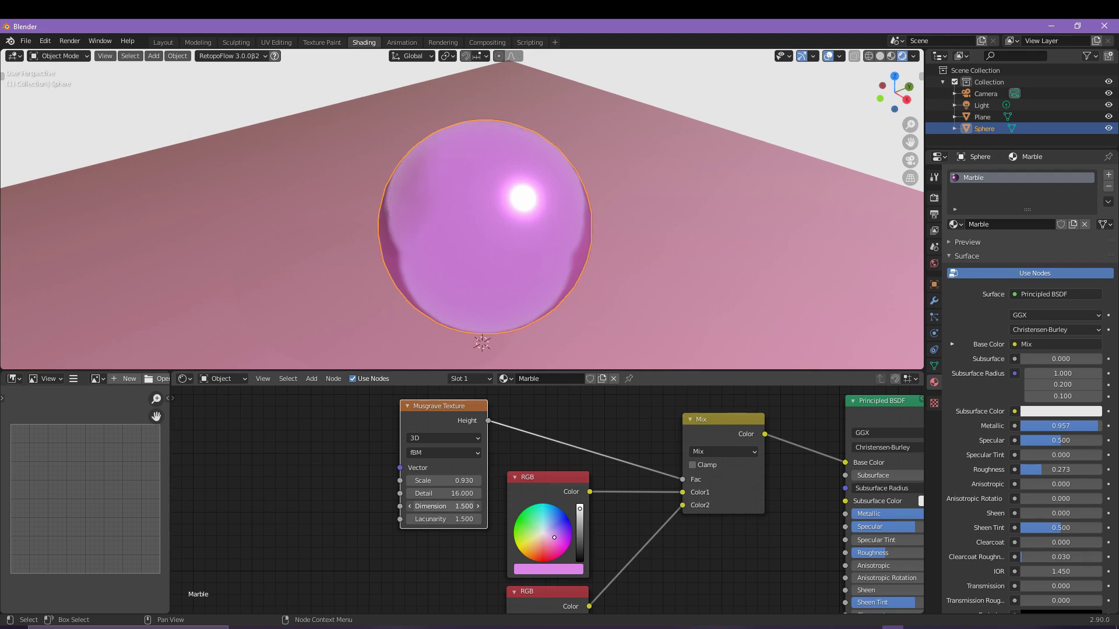
middle_click_drag(404, 319, 477, 333)
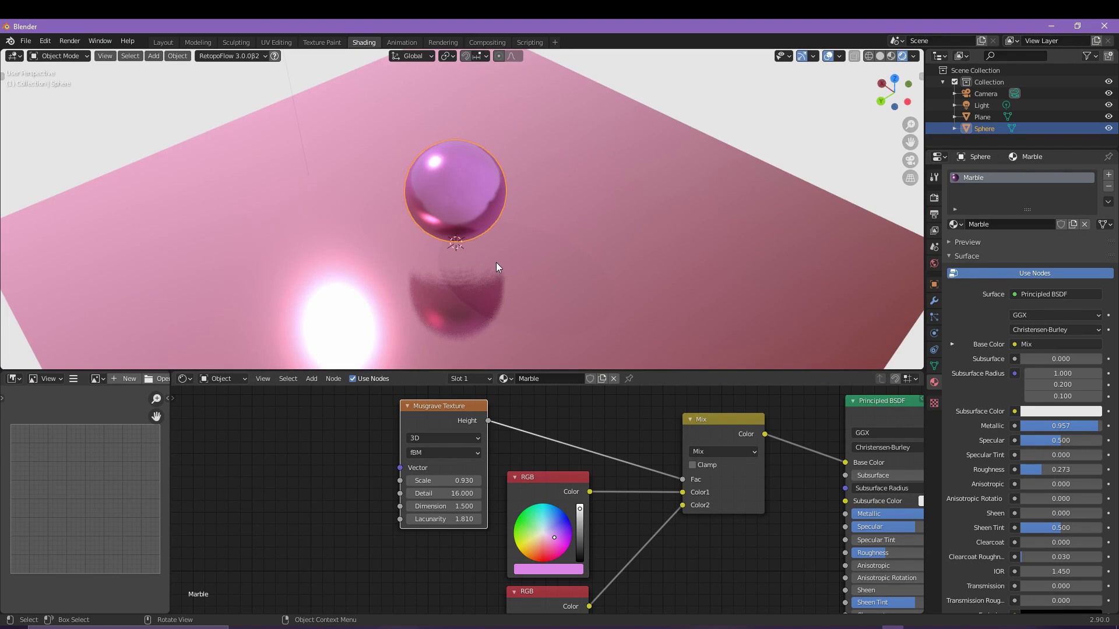
Select the point light in the viewport.
scroll(406, 129, "up", 2)
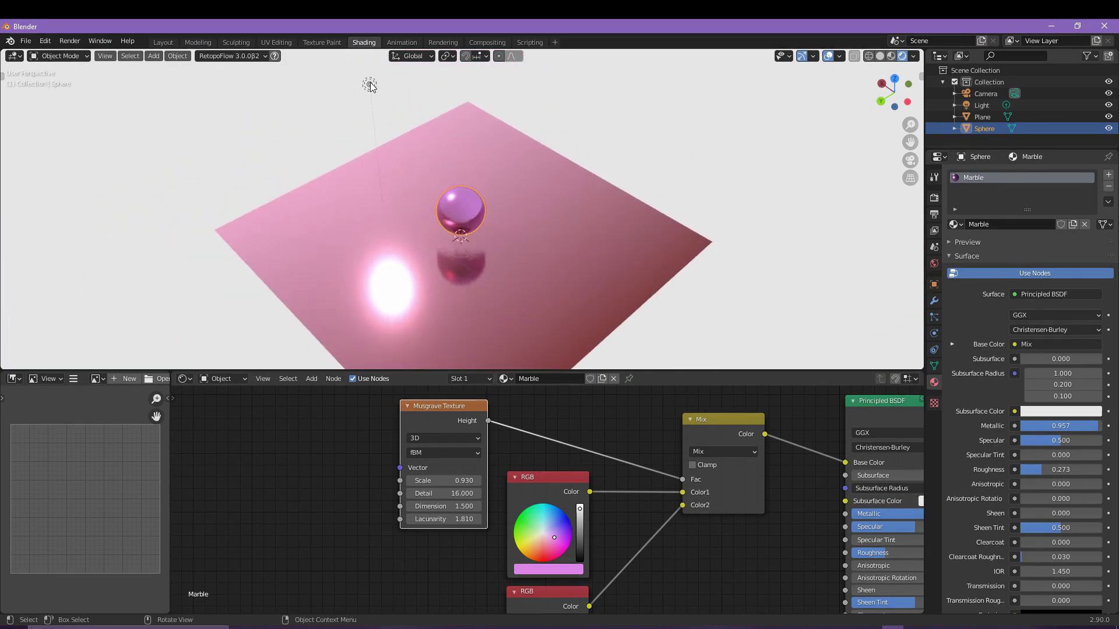
left_click(369, 84)
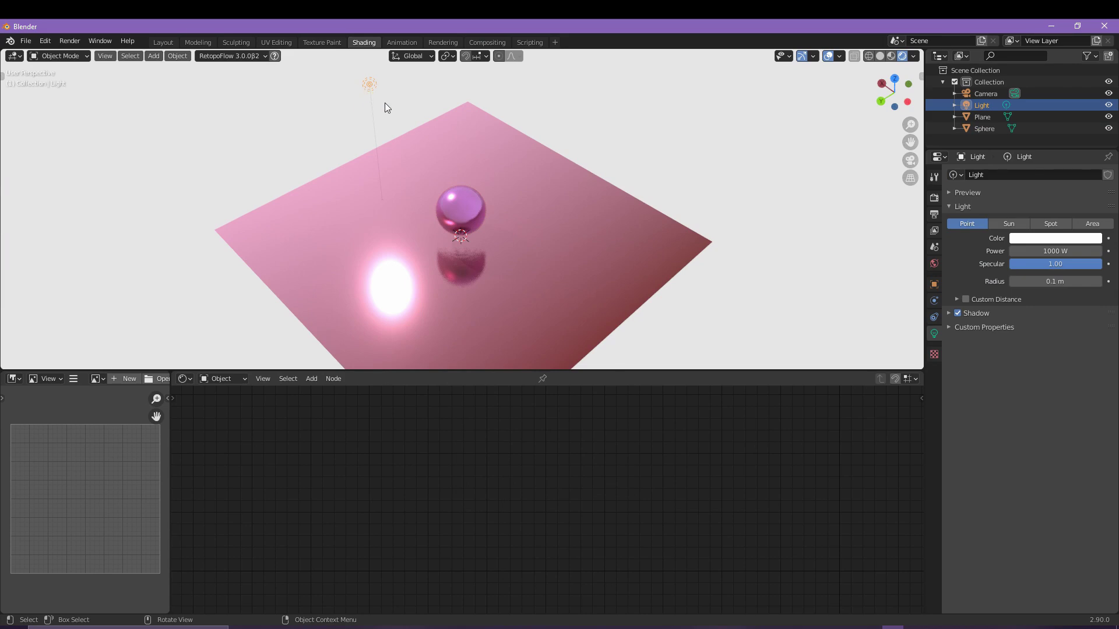
key("g")
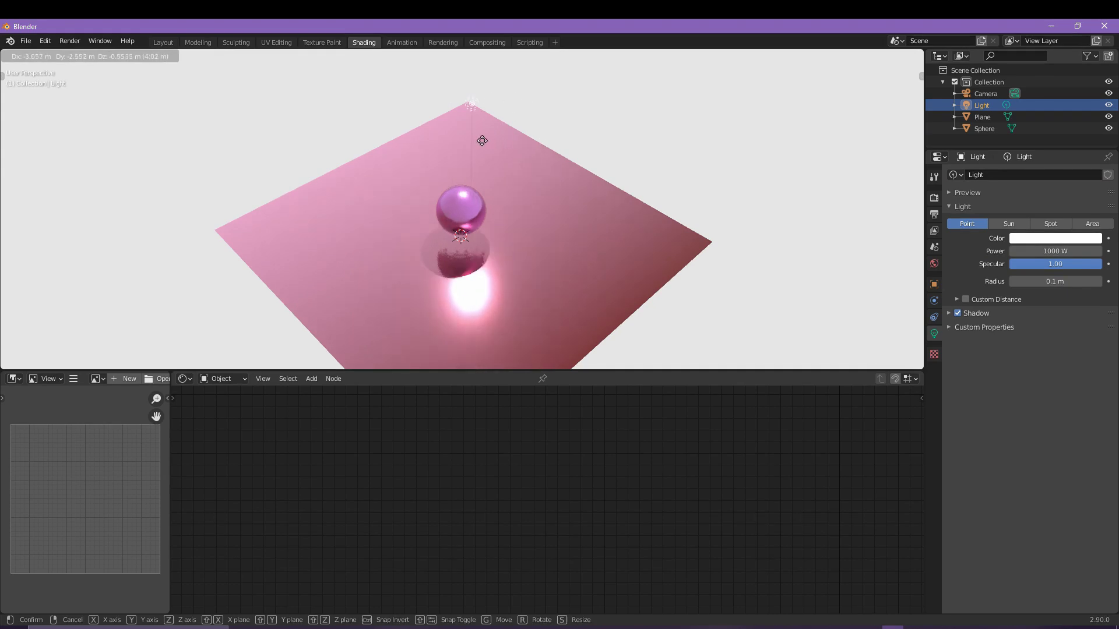
key("Escape")
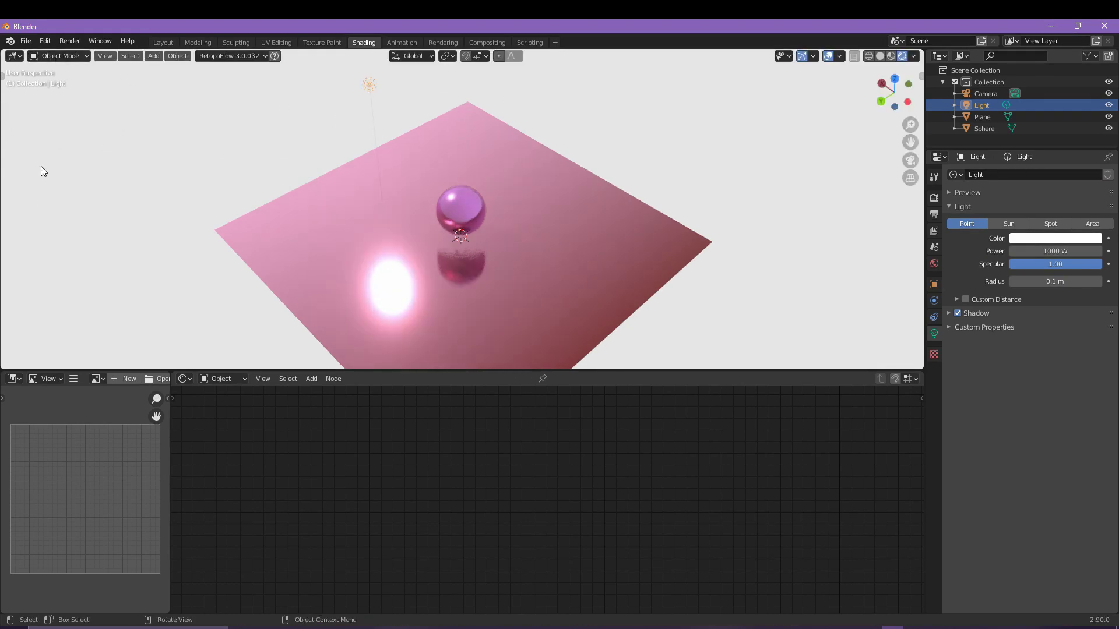
Move the light along Y and Z so it sits low beside the sphere, near the plane.
key("t")
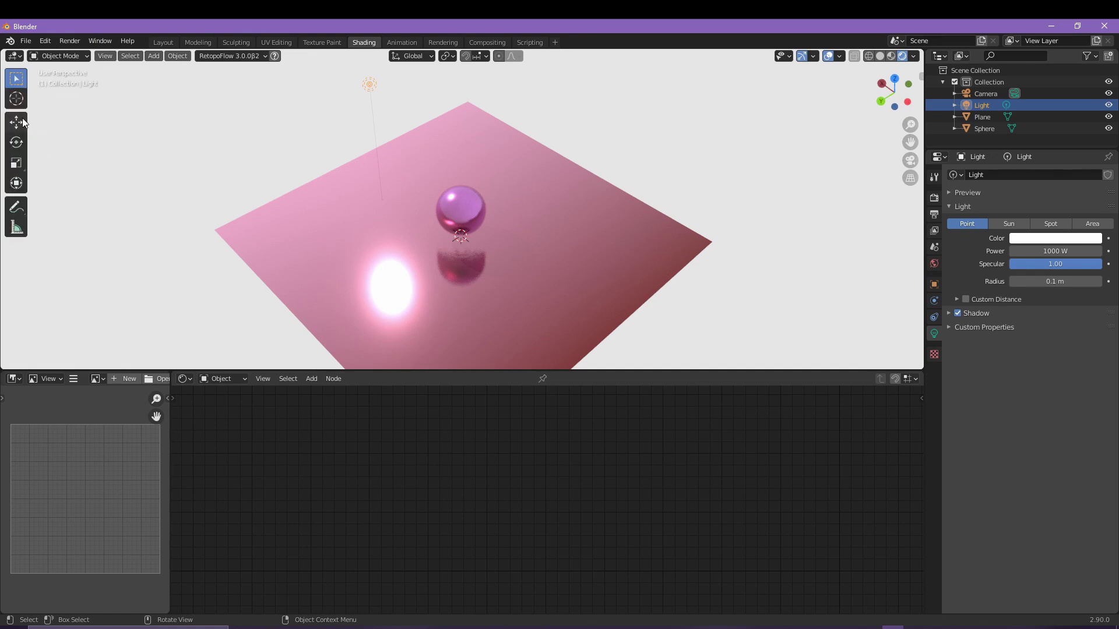
left_click(16, 121)
left_click_drag(337, 71, 481, 191)
key("g")
key("y")
left_click(490, 169)
key("g")
key("z")
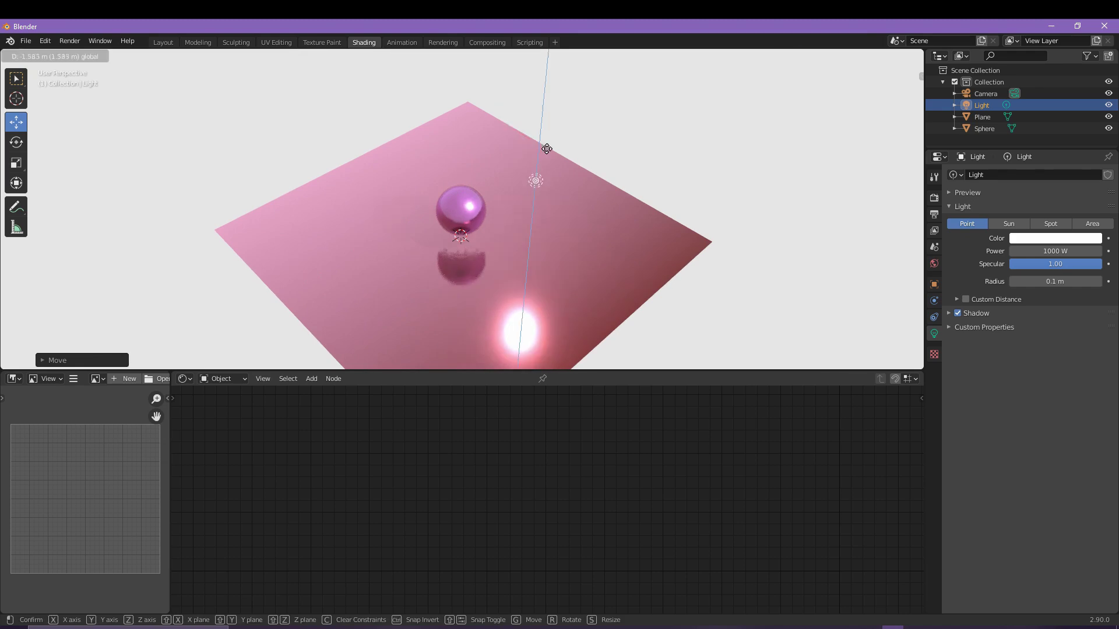
left_click(505, 179)
left_click_drag(505, 178, 495, 228)
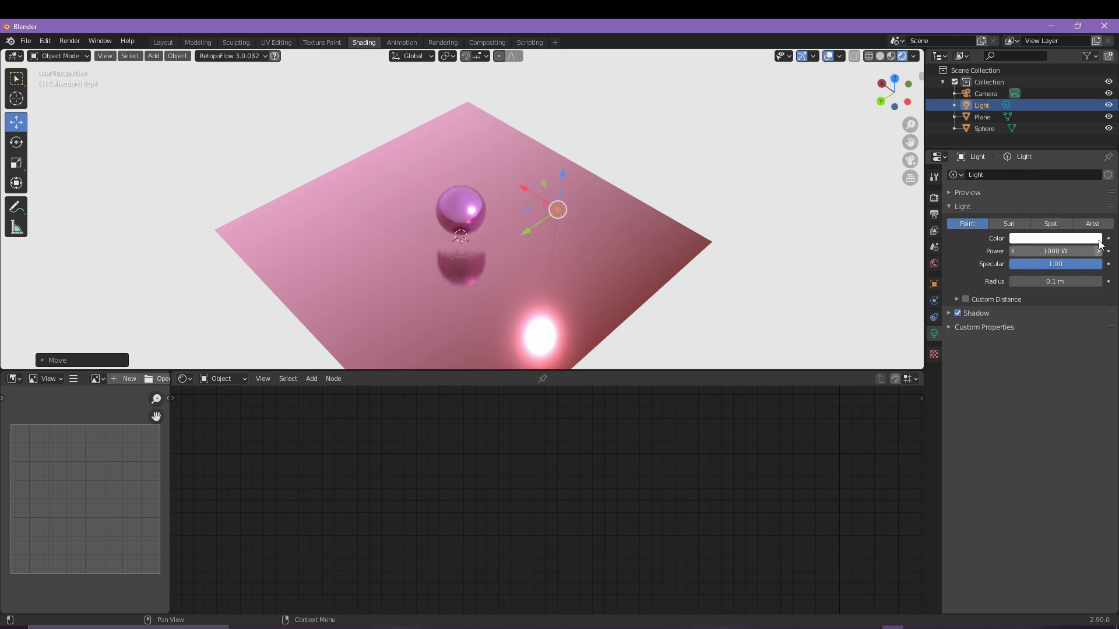
Switch the light type from Spot to Sun and finally to Area, a 0.1 m rectangle.
left_click(1053, 227)
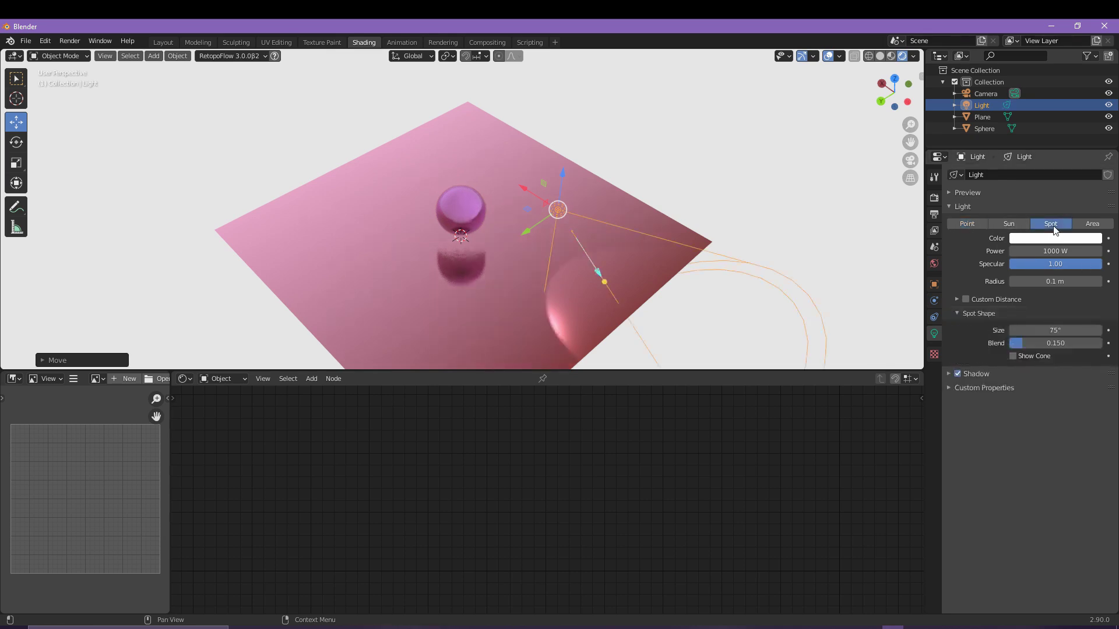
left_click(1008, 226)
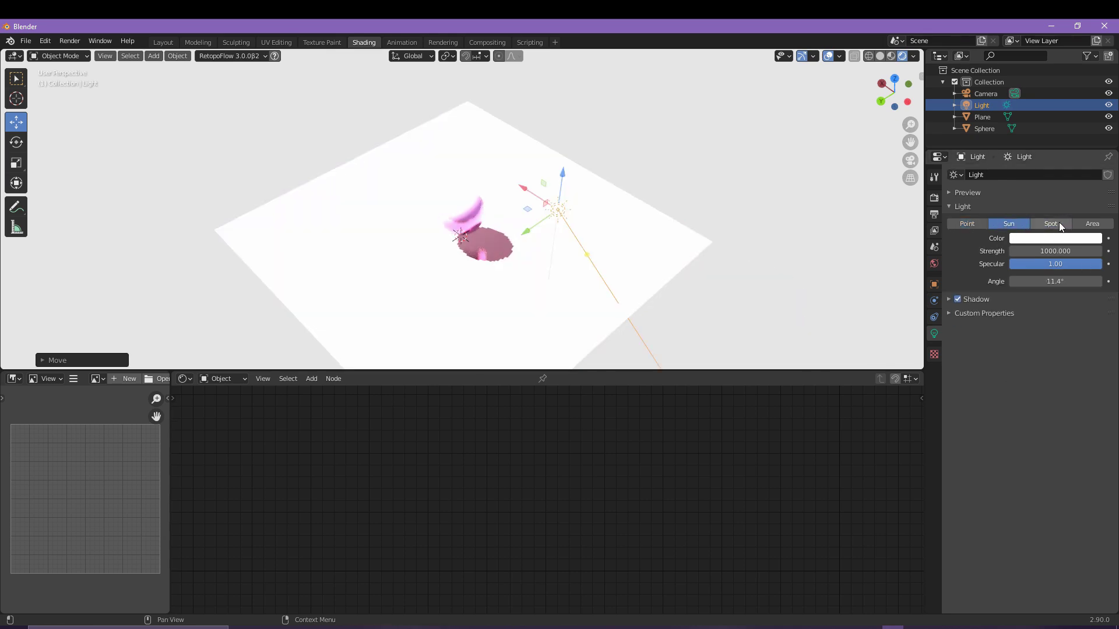
left_click(1109, 226)
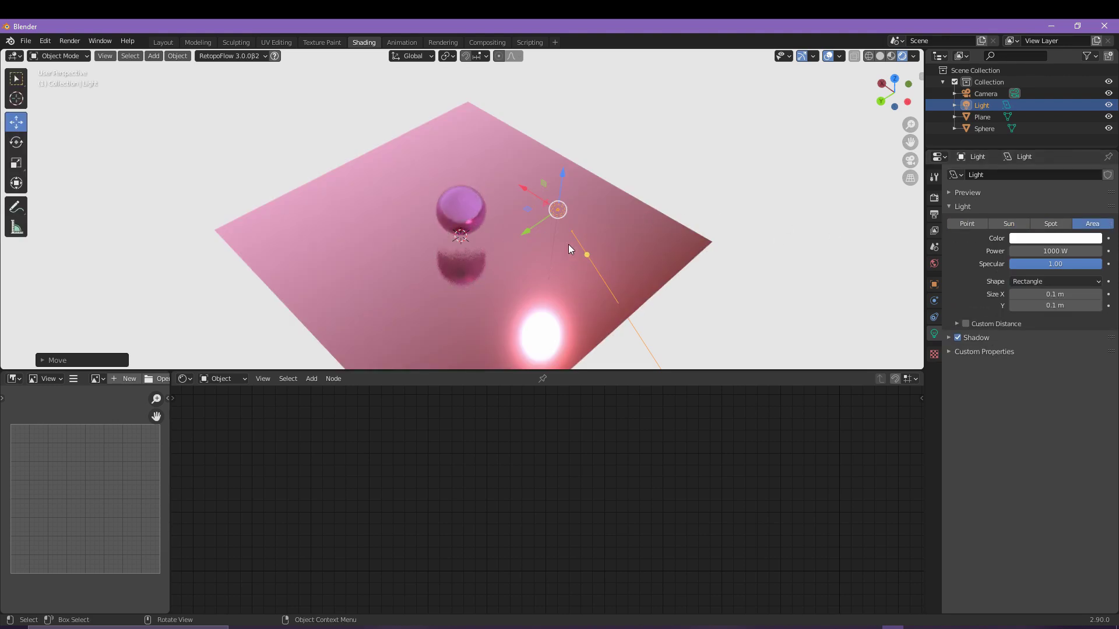
Tilt the area light with a free trackball rotation, then around the Y axis.
key("r")
key("r")
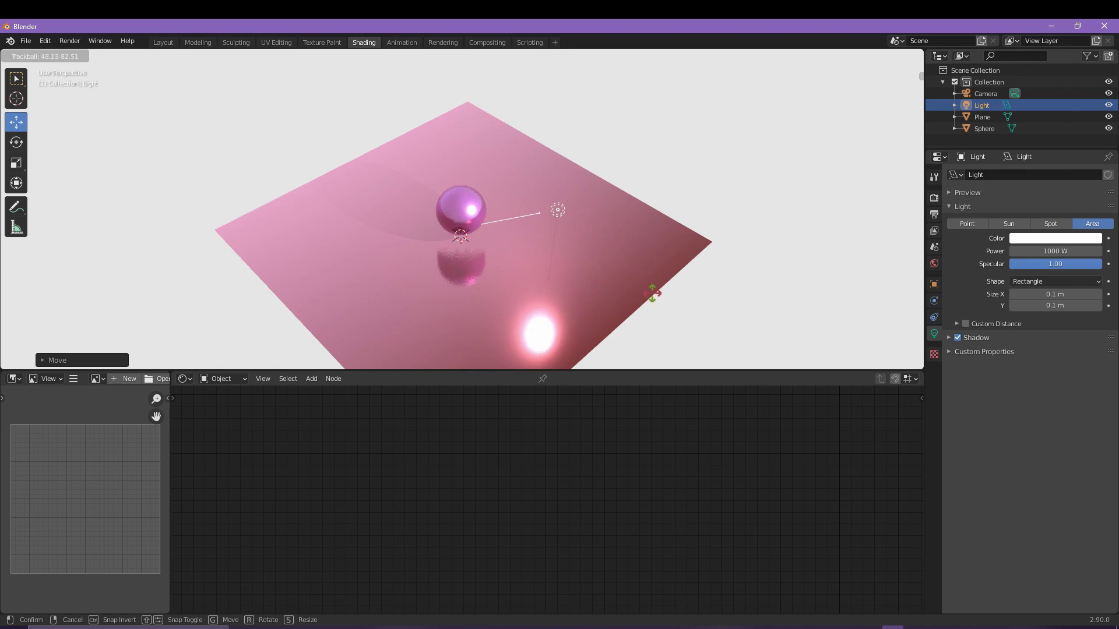
left_click(656, 299)
middle_click_drag(541, 261, 549, 210)
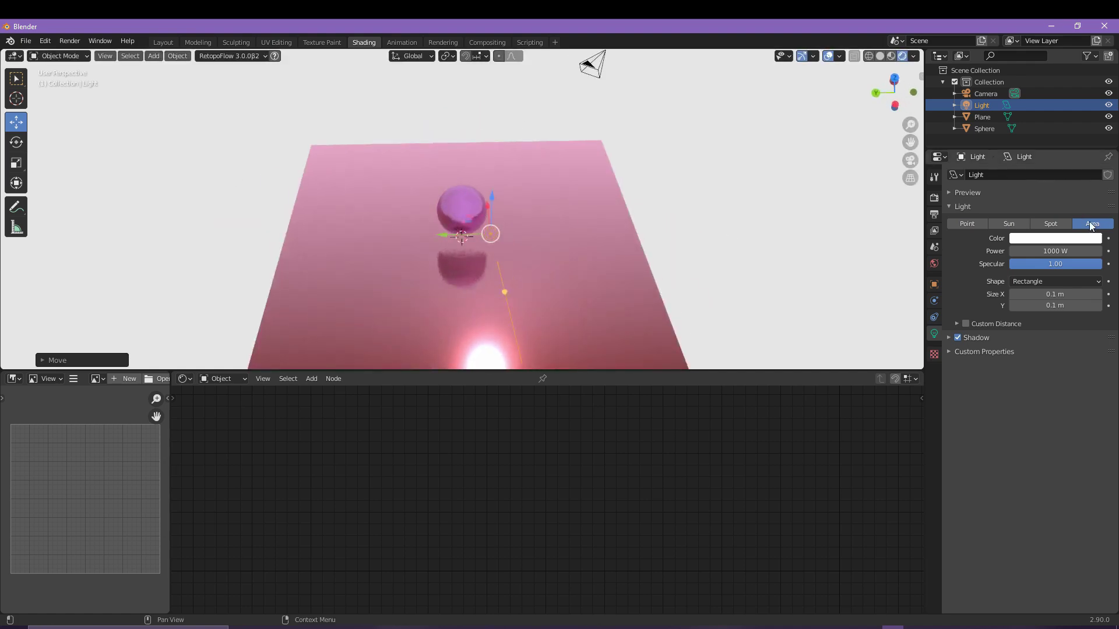
middle_click_drag(326, 214, 285, 213)
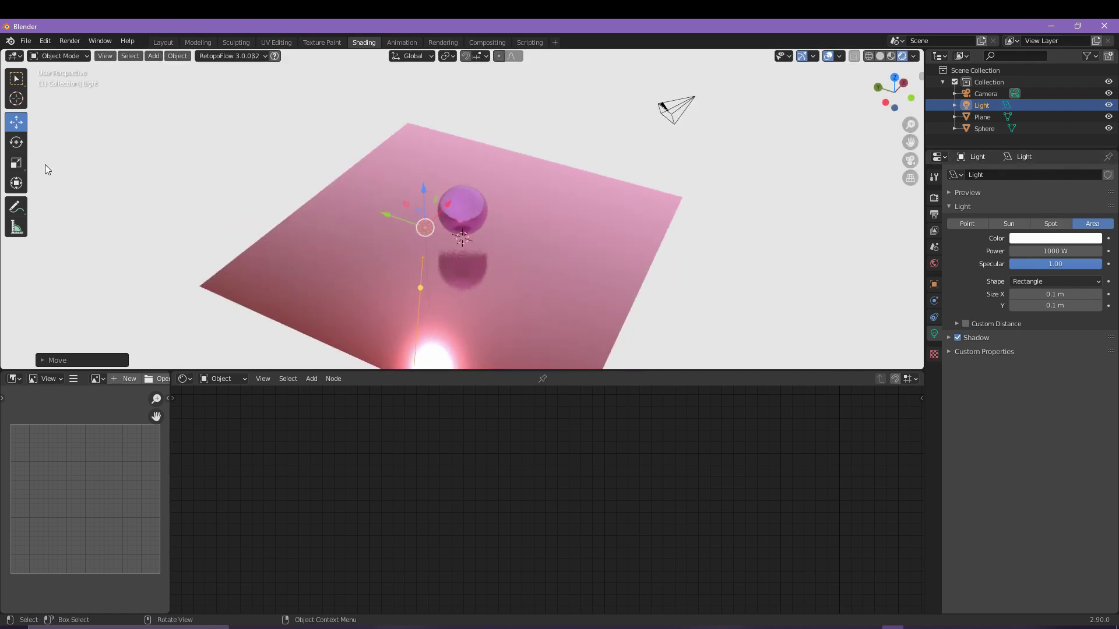
left_click(16, 146)
left_click_drag(412, 216, 446, 251)
Stretch the area light's Size X to 9.02 m so it becomes a long strip.
middle_click_drag(531, 250, 843, 307)
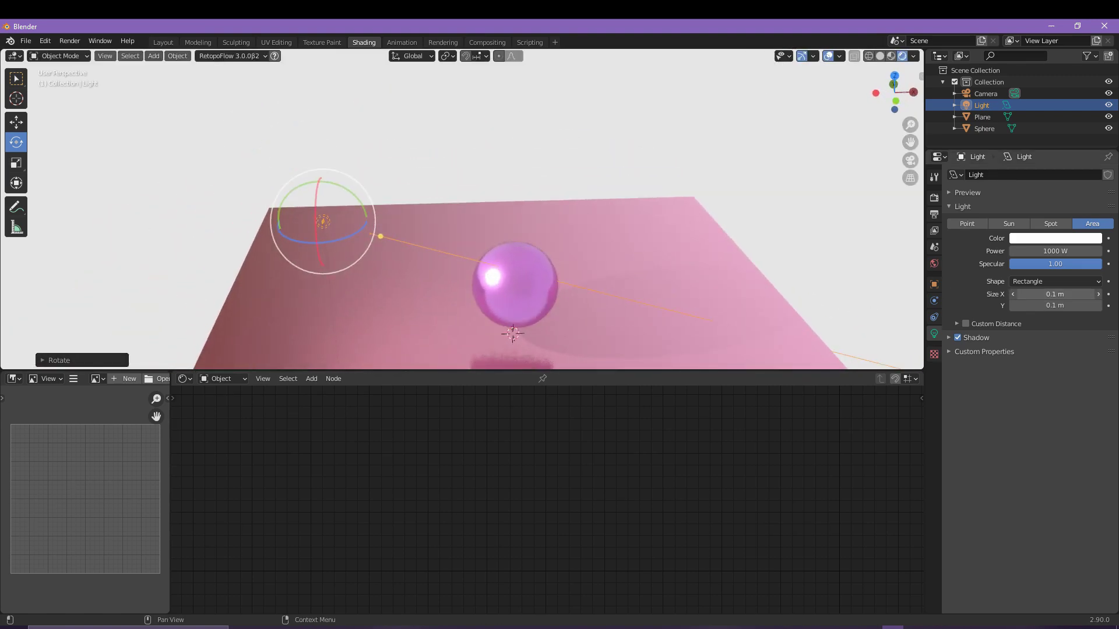
left_click_drag(1055, 294, 1110, 294)
middle_click_drag(879, 307, 651, 316)
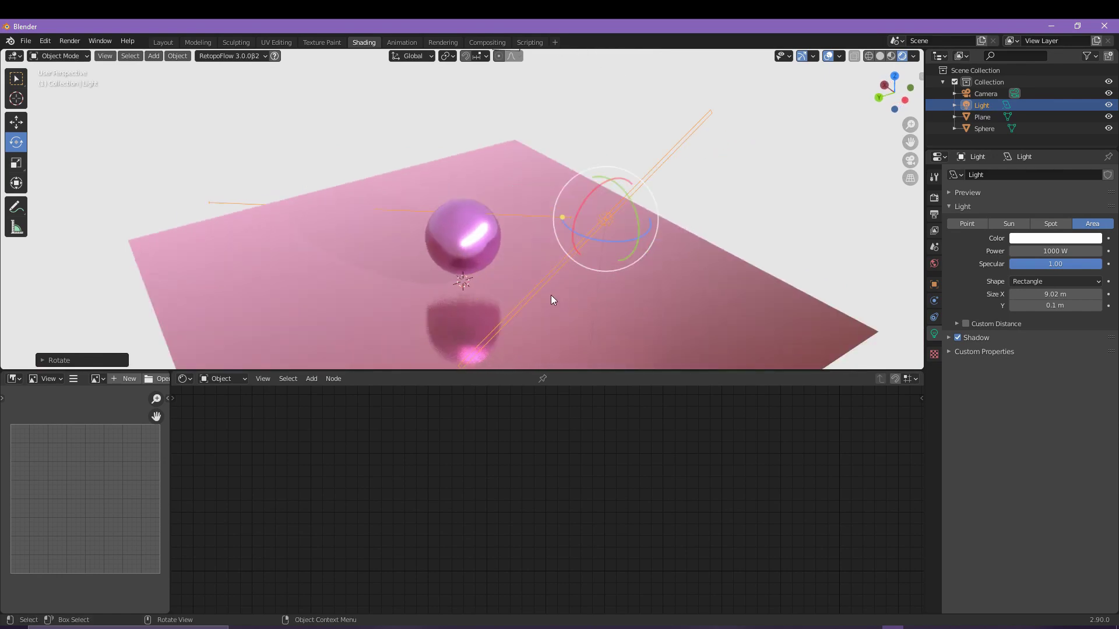
middle_click_drag(602, 282, 644, 274)
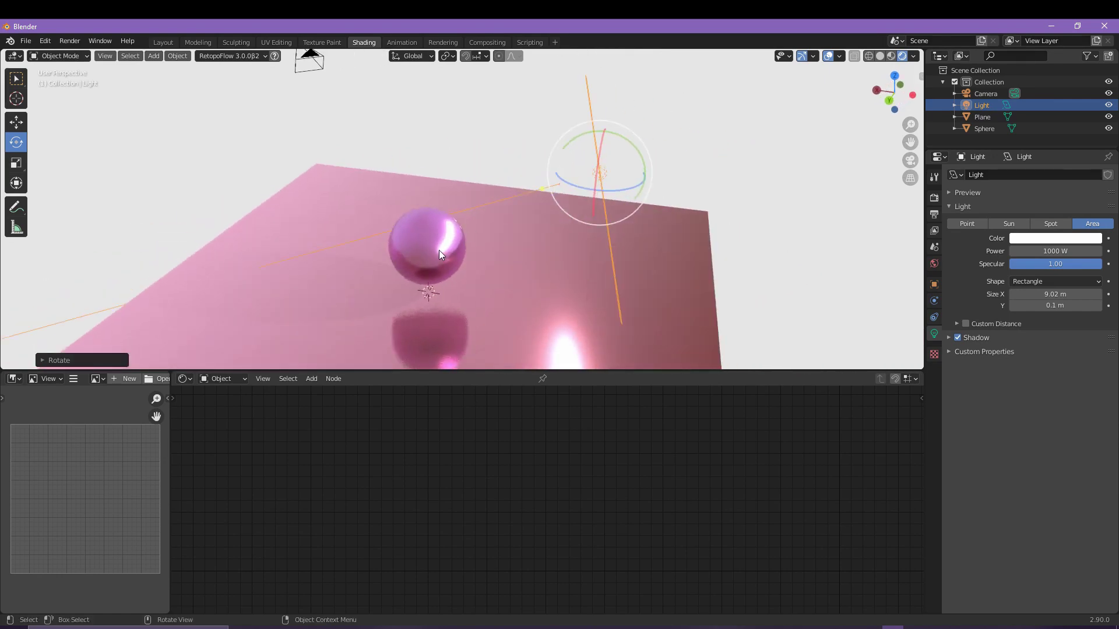
middle_click_drag(441, 257, 582, 268)
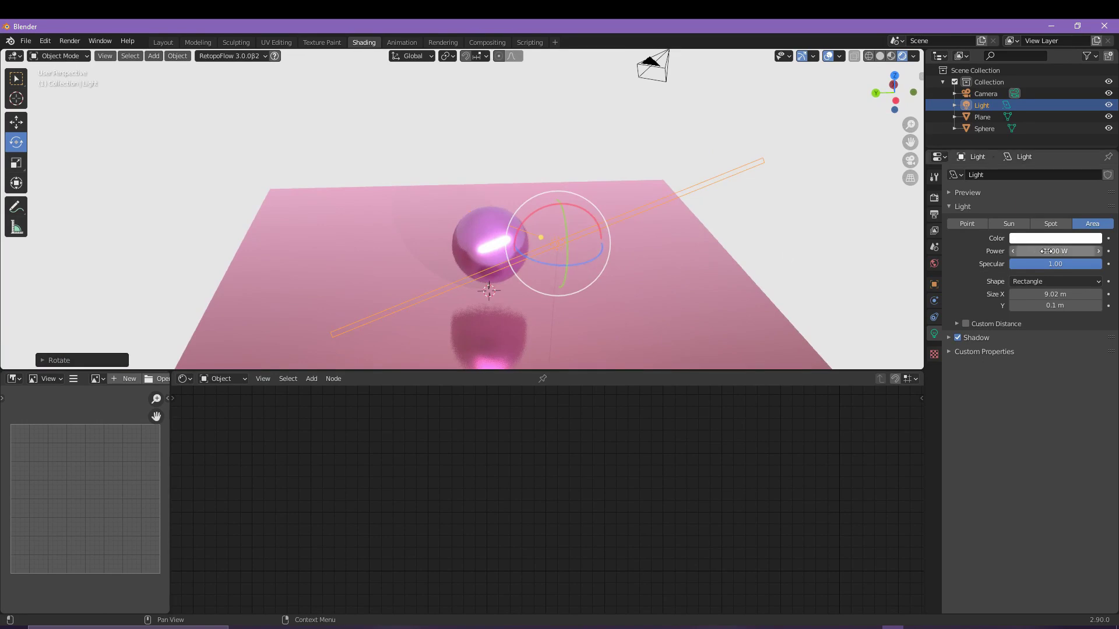
Lower the strip light's power to 200 W.
left_click(1047, 251)
type("2")
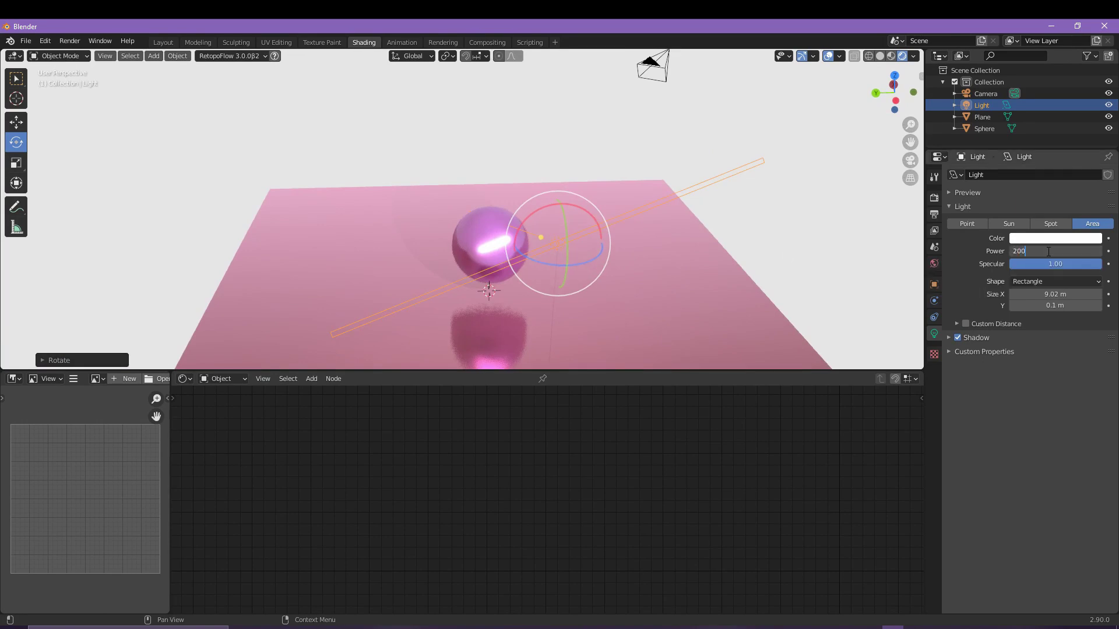
key("Return")
middle_click_drag(524, 294, 531, 249)
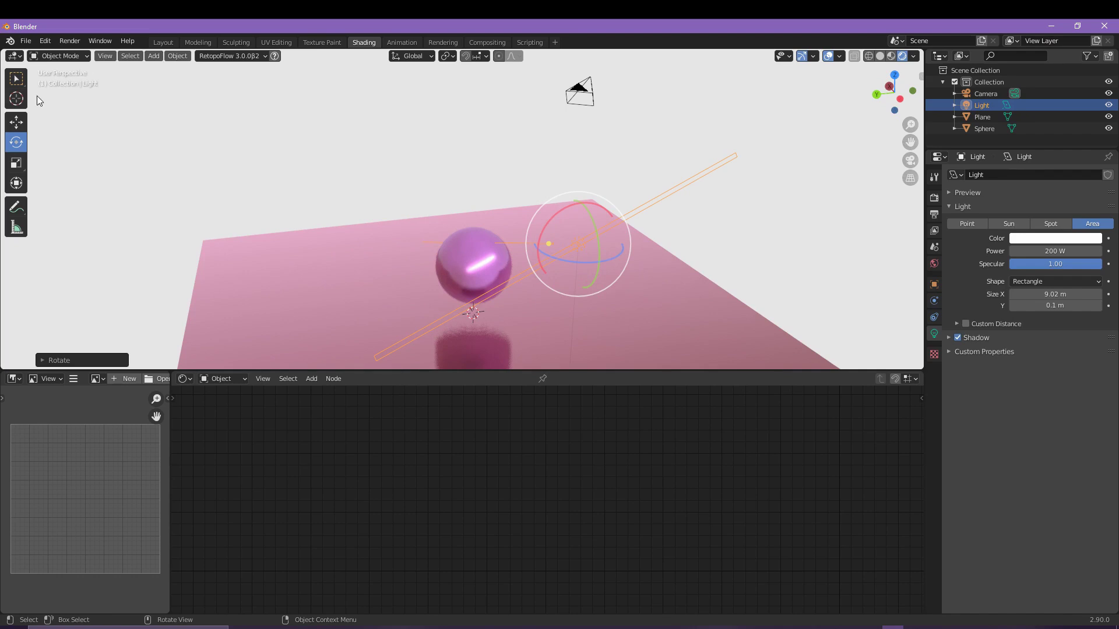
Duplicate the strip light as Light.001 and rotate it around Y for a second highlight.
left_click(16, 121)
key("shift+d")
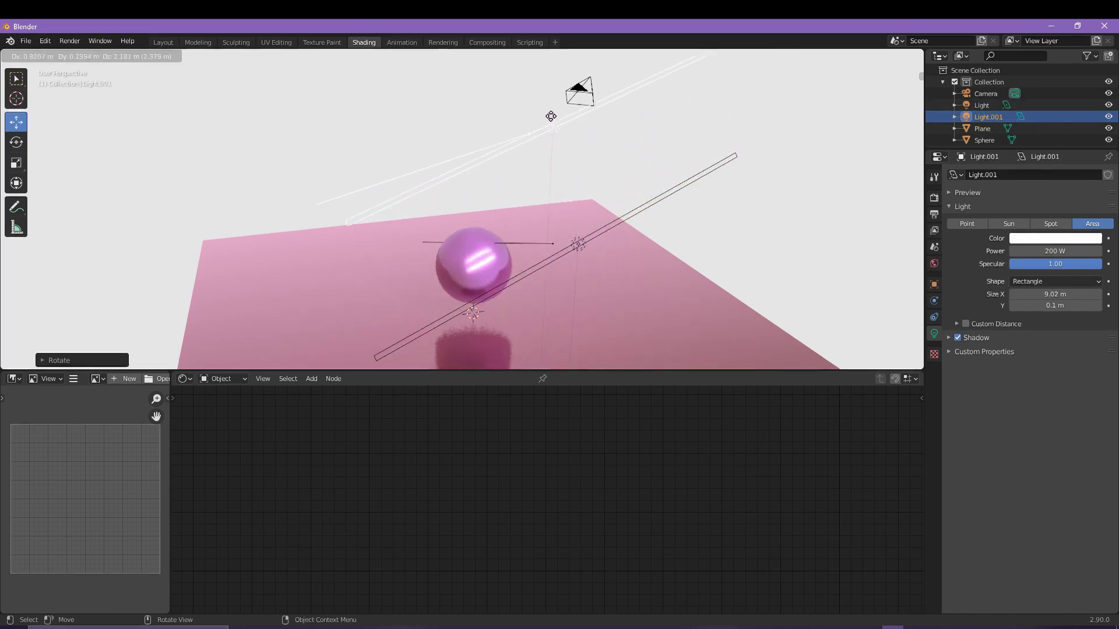
left_click(552, 117)
middle_click_drag(564, 182, 574, 144)
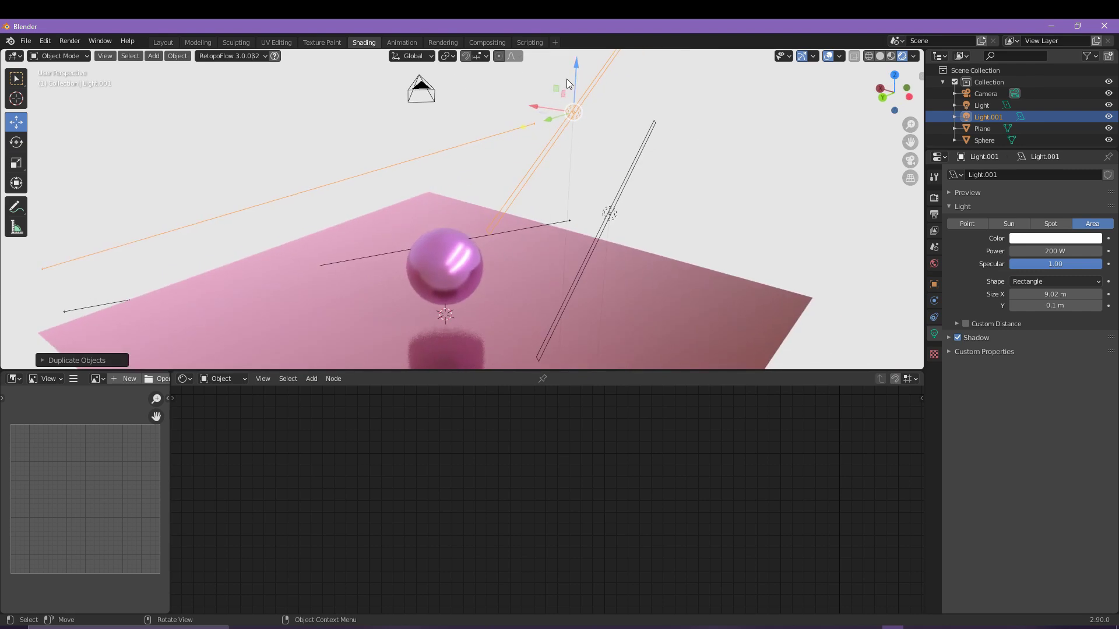
left_click(16, 142)
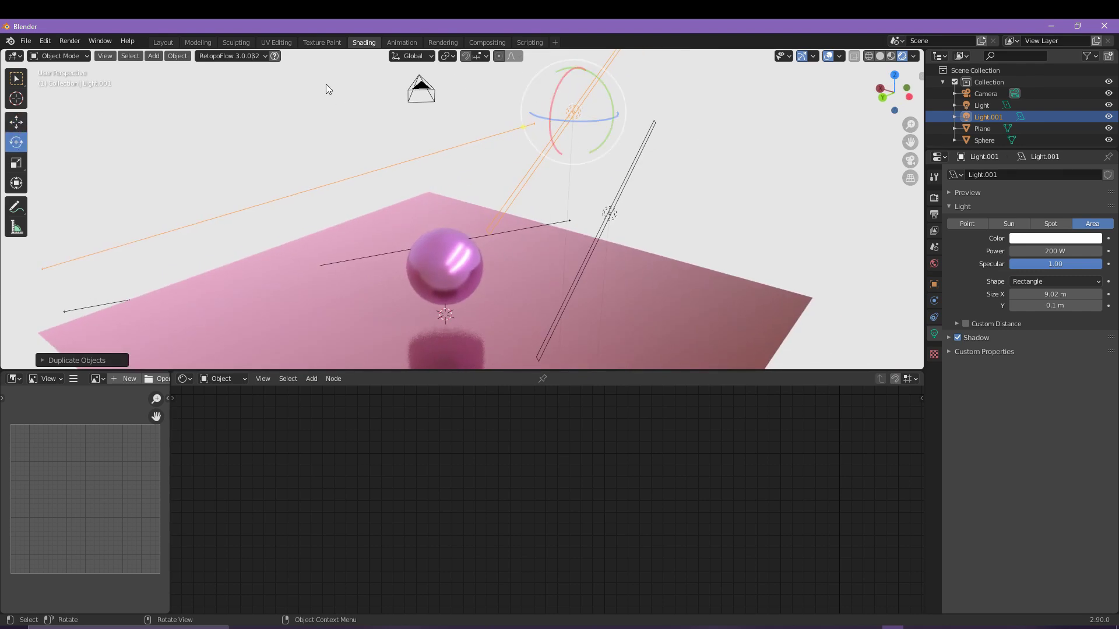
left_click_drag(604, 82, 583, 70)
middle_click_drag(584, 70, 299, 243)
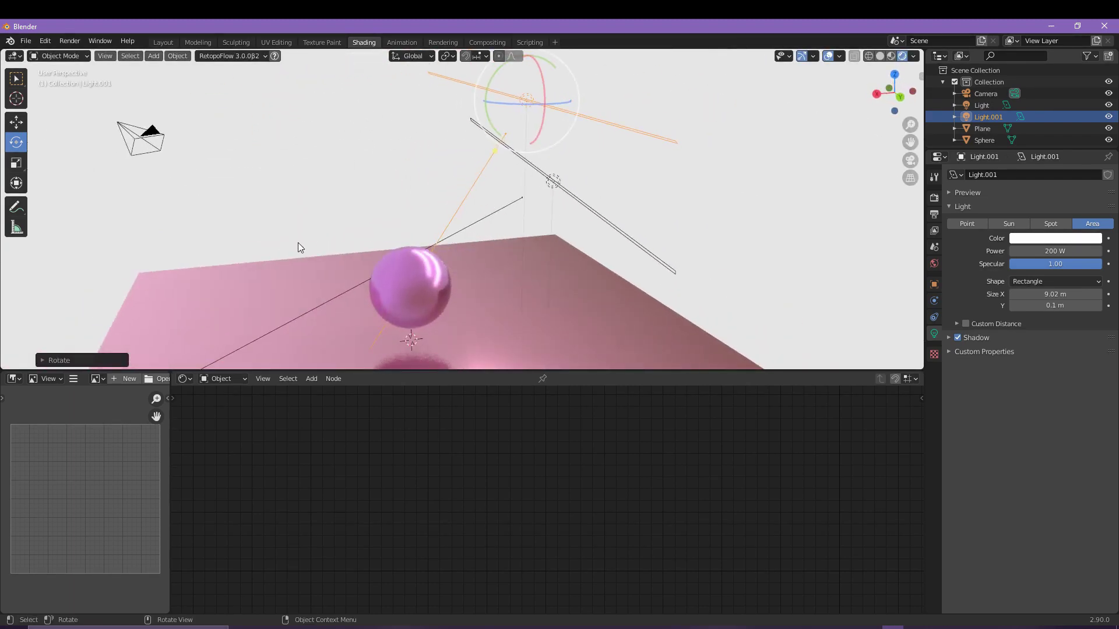
key("KP_0")
middle_click_drag(372, 195, 391, 236)
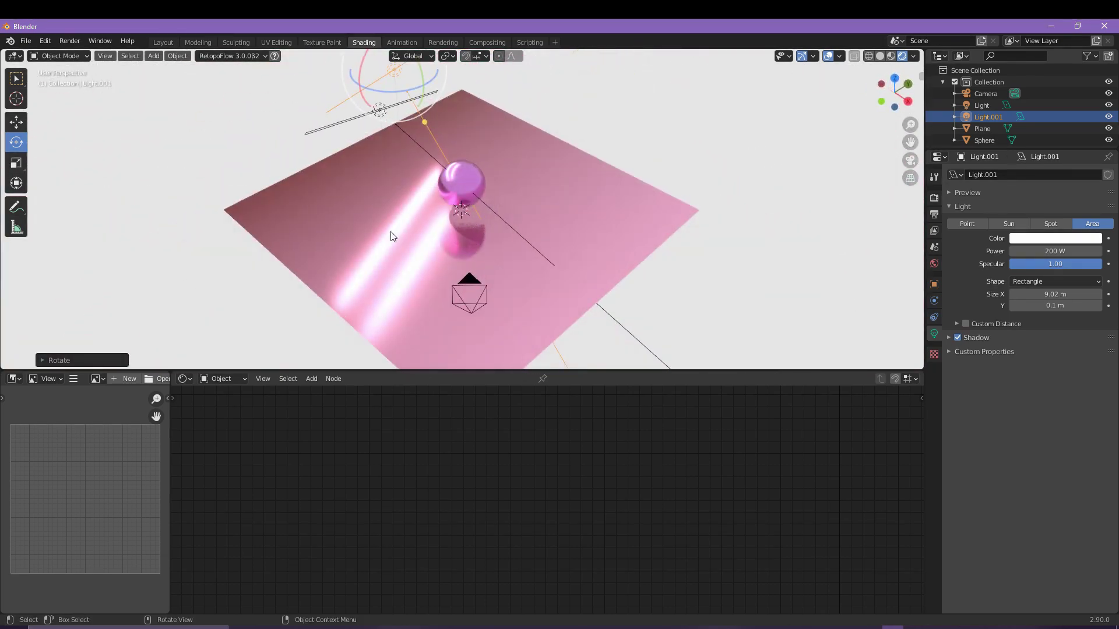
Lock the camera to the view from the sidebar's View tab and swing it to centre the sphere.
left_click(908, 165)
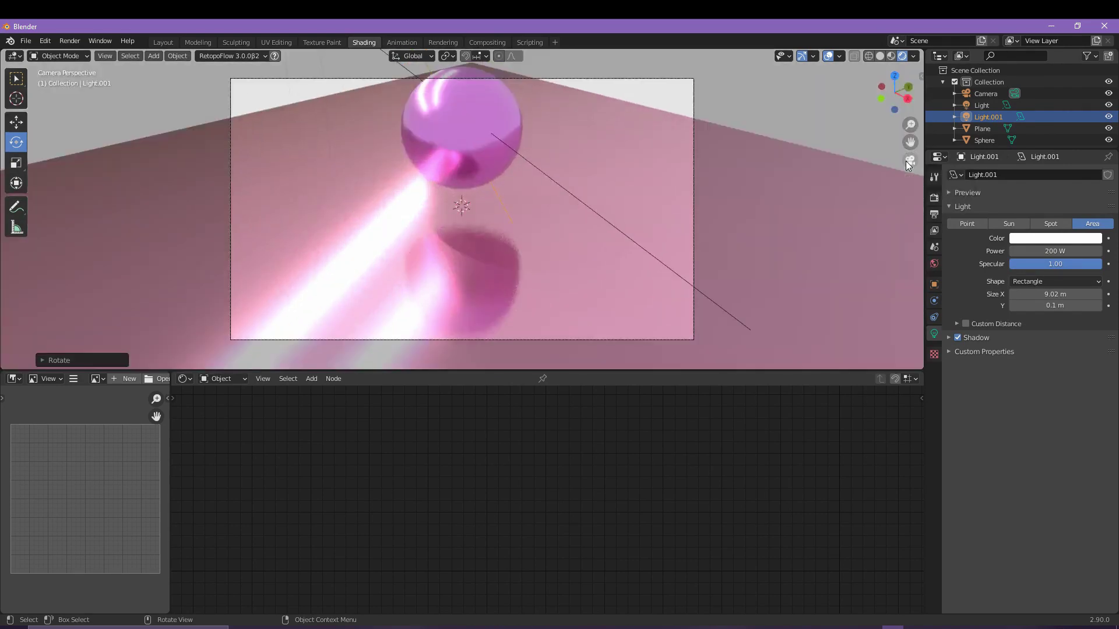
left_click(908, 163)
left_click(904, 161)
scroll(569, 207, "down", 4)
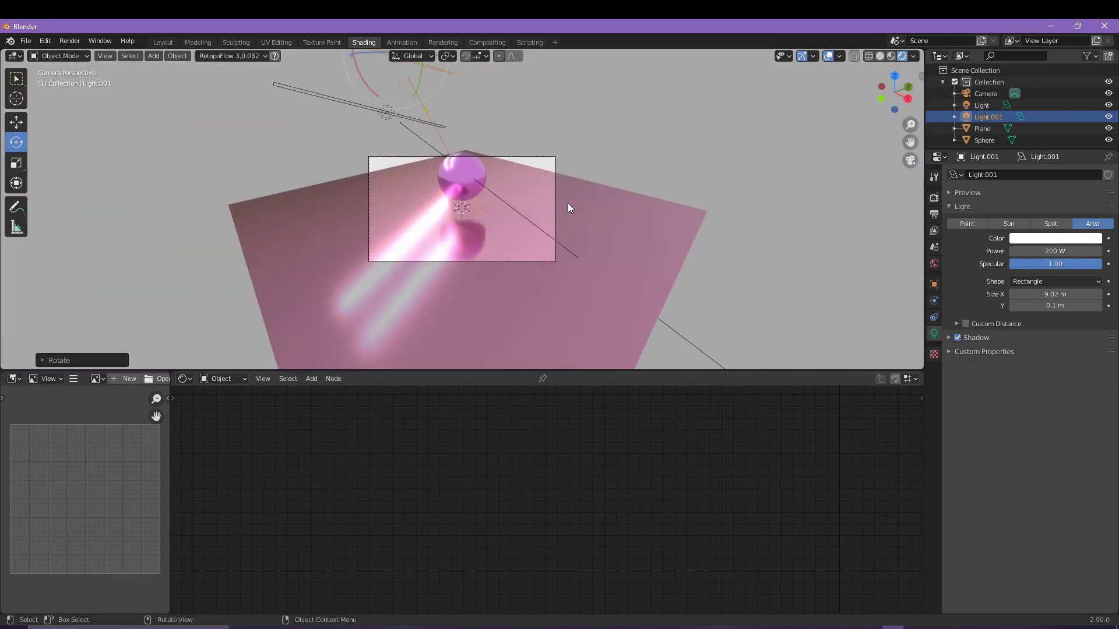
scroll(471, 216, "up", 2)
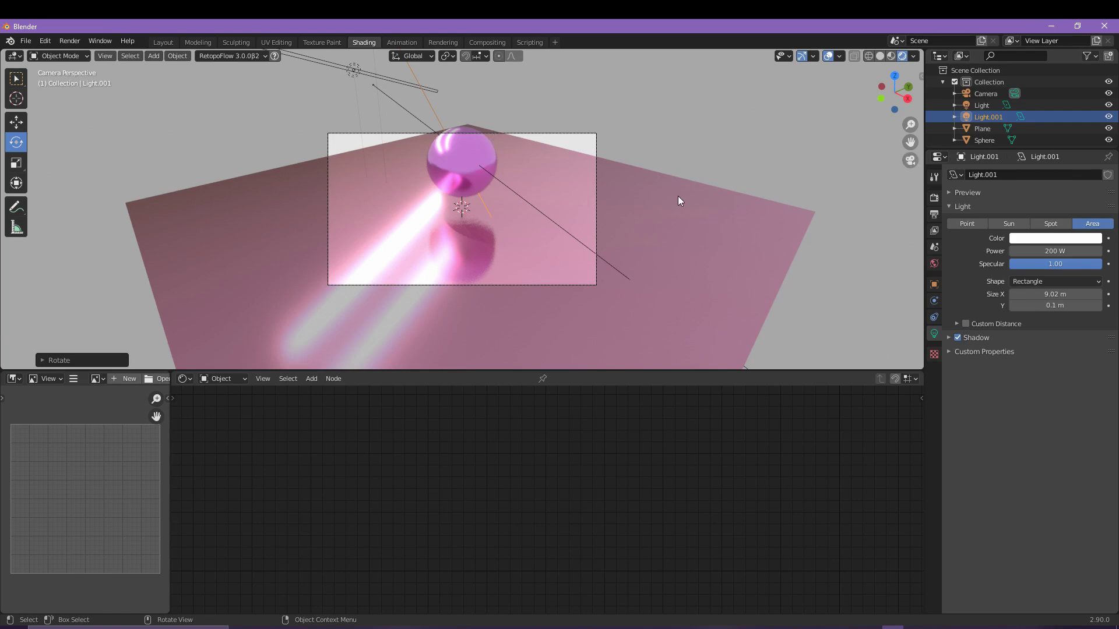
key("n")
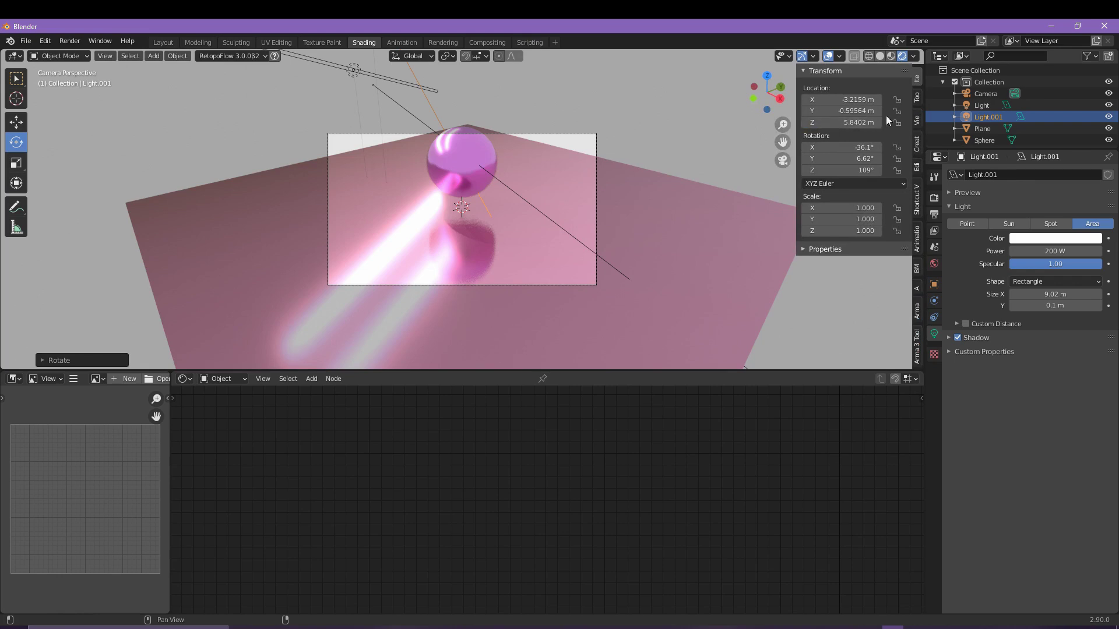
left_click(918, 116)
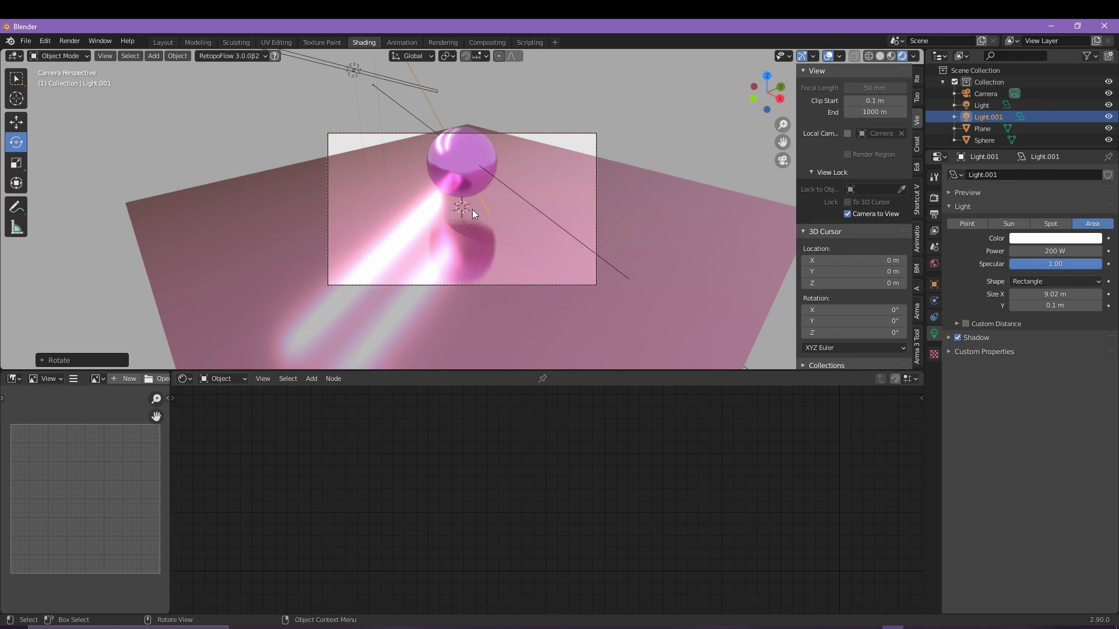
middle_click_drag(394, 219, 513, 254)
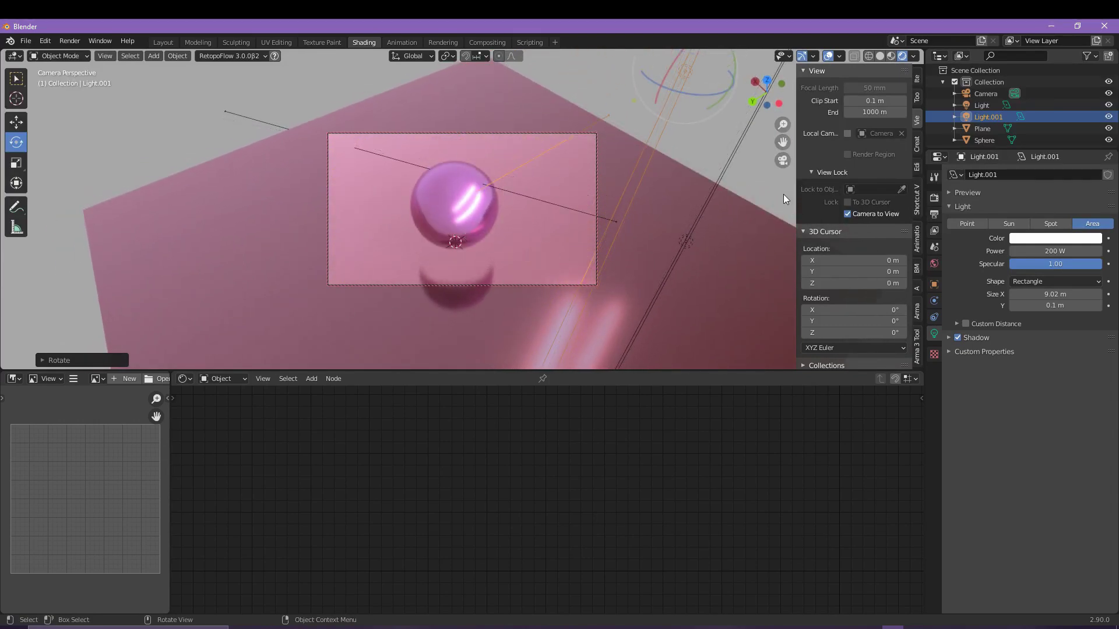
Turn off Camera to View and check the new framing through the camera.
left_click(847, 214)
middle_click_drag(526, 247, 466, 217)
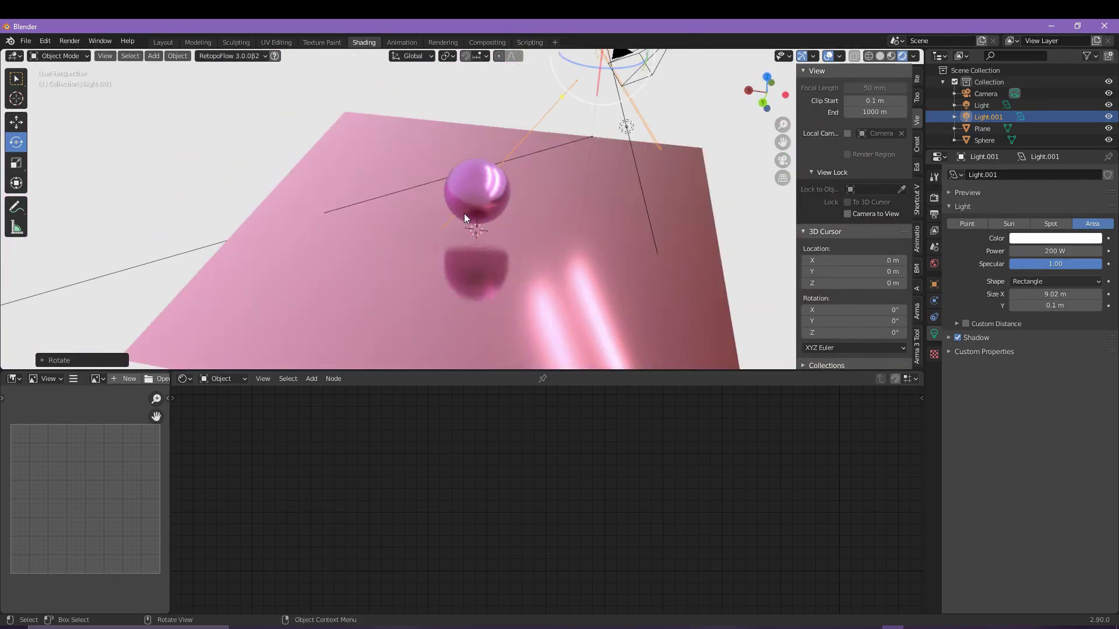
left_click(782, 160)
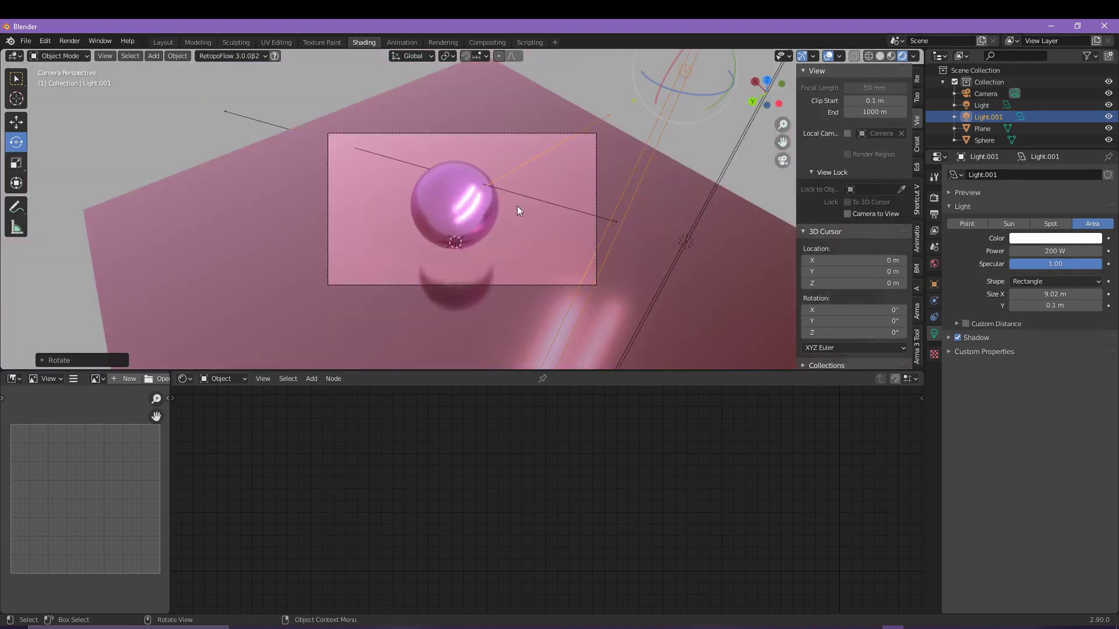
scroll(475, 268, "down", 2)
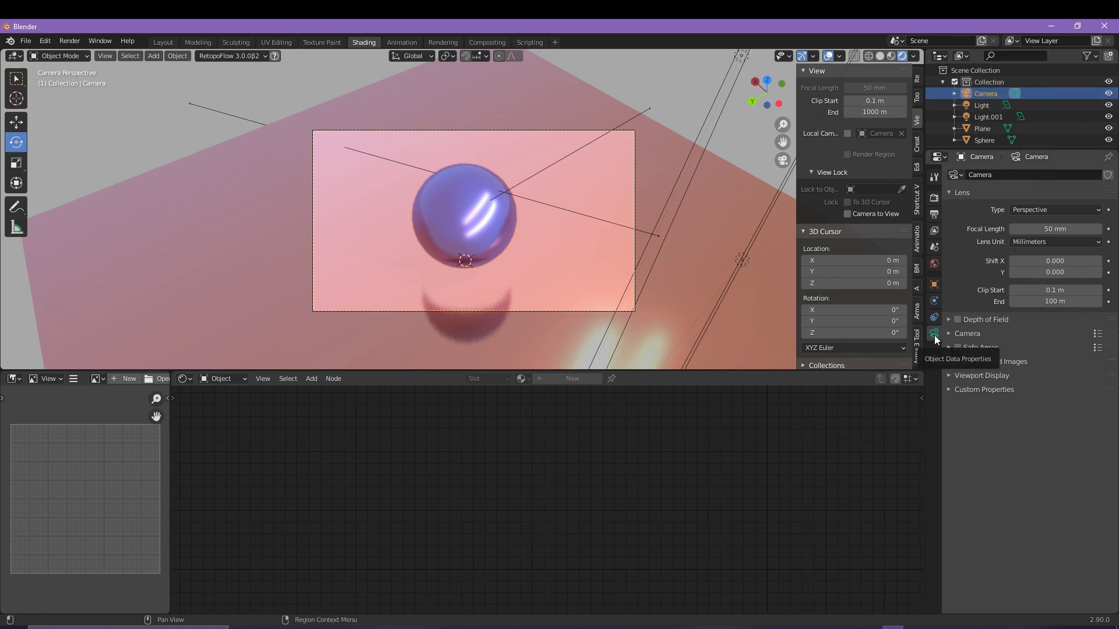
Enable the camera's Depth of Field and pick the Sphere as its focus object.
left_click(956, 321)
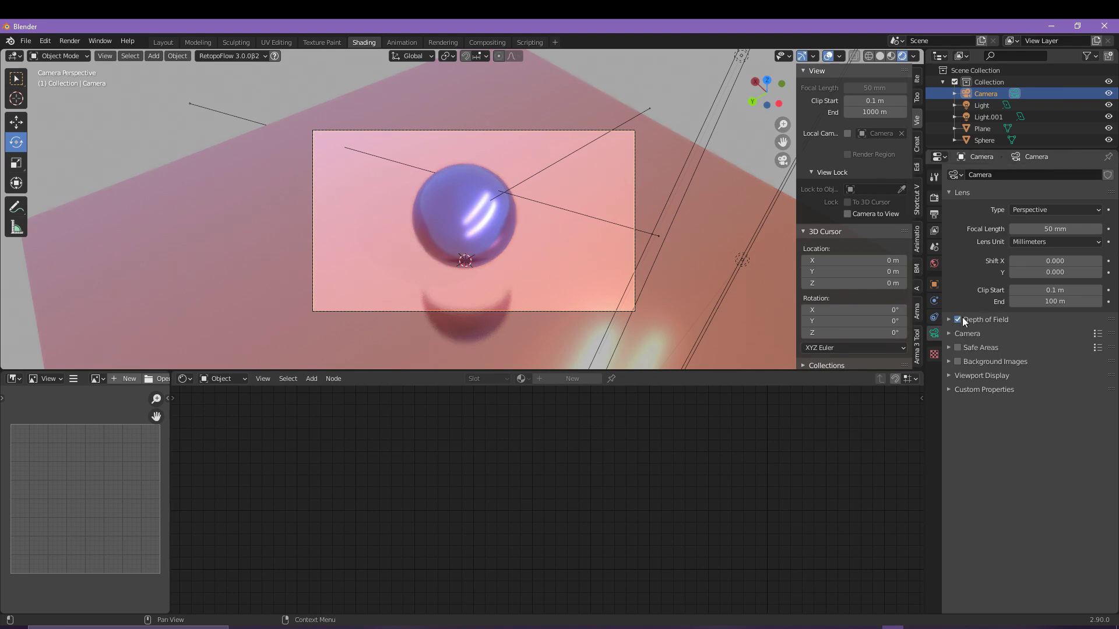
left_click(949, 319)
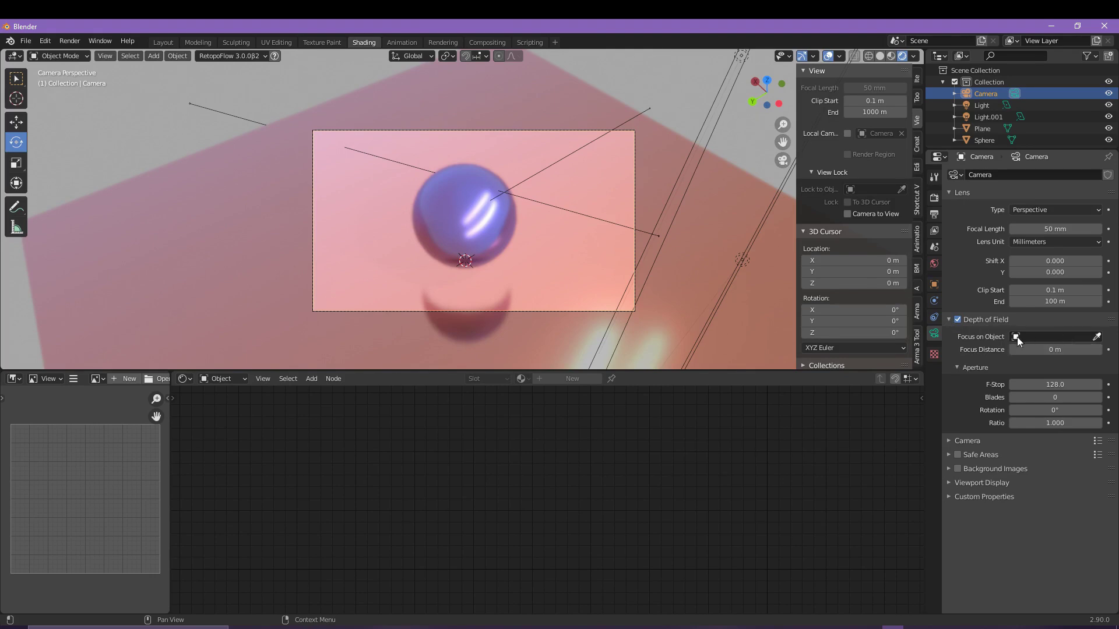
left_click(1095, 338)
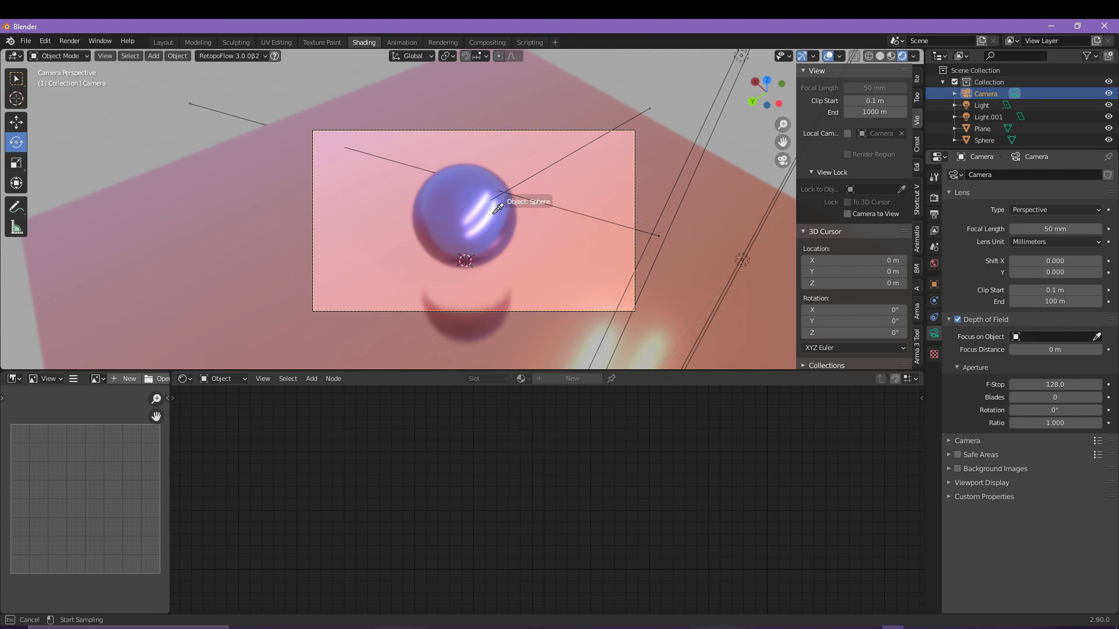
left_click(462, 210)
scroll(464, 211, "up", 4)
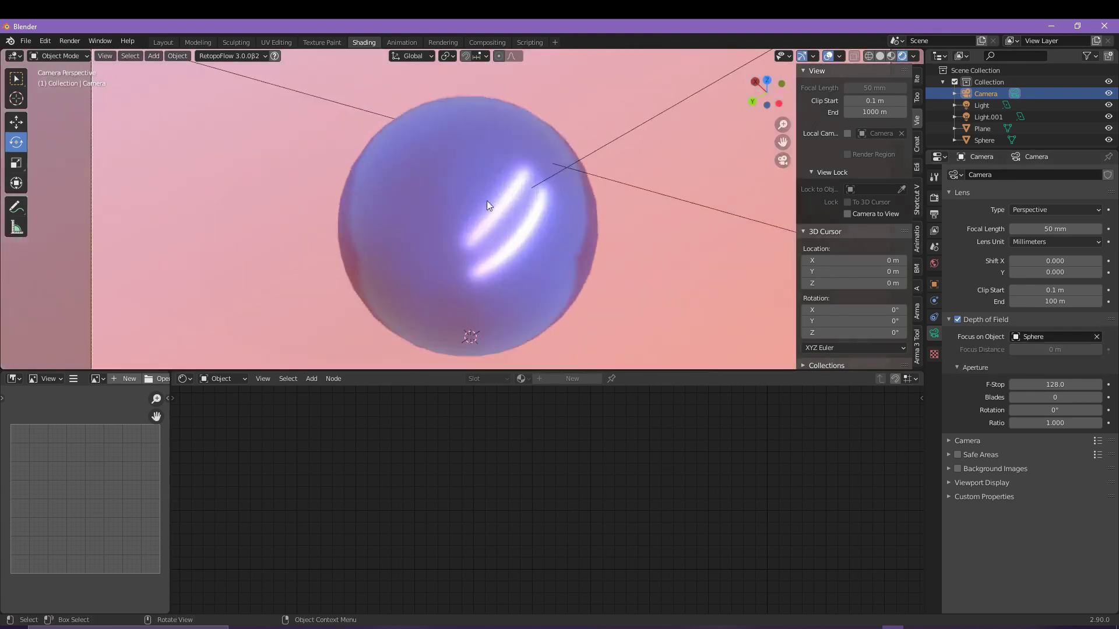
scroll(383, 200, "down", 4)
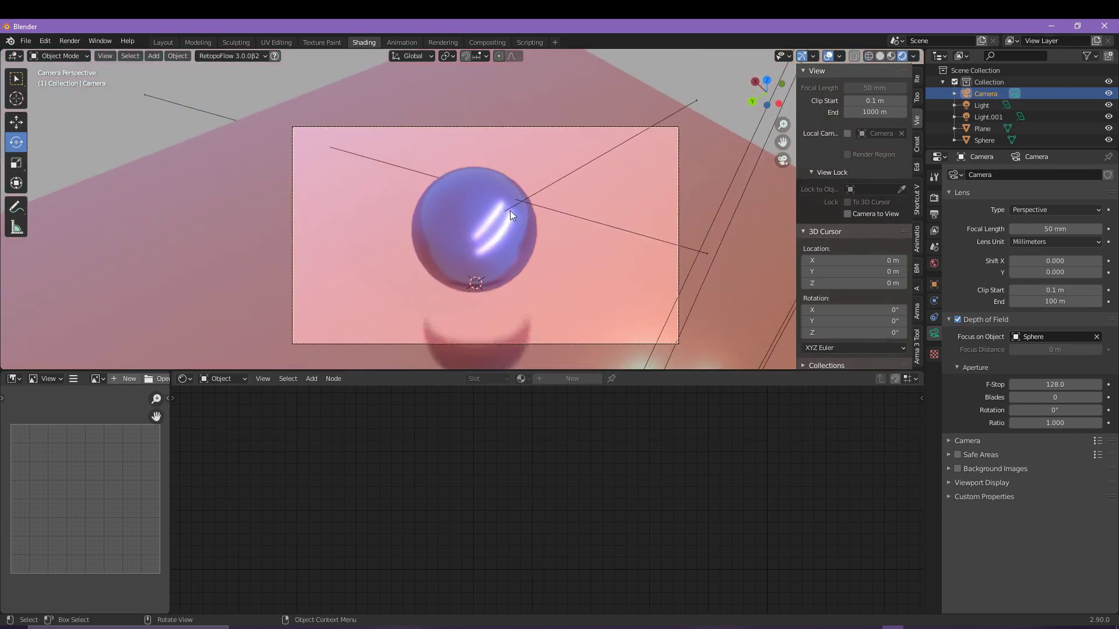
middle_click_drag(509, 211, 538, 254)
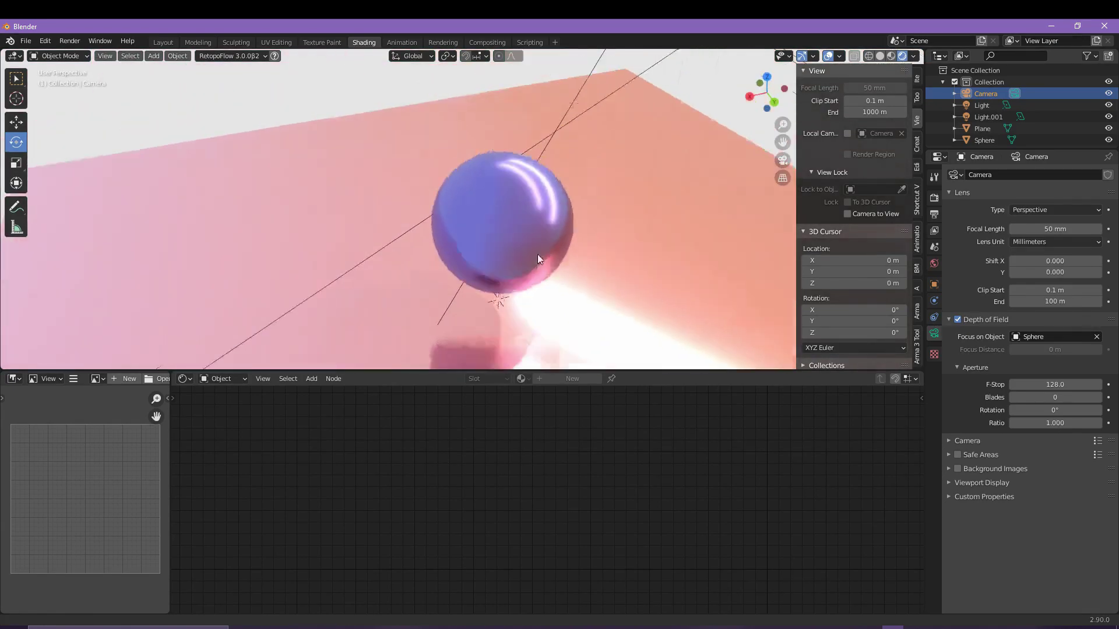
scroll(537, 254, "up", 6)
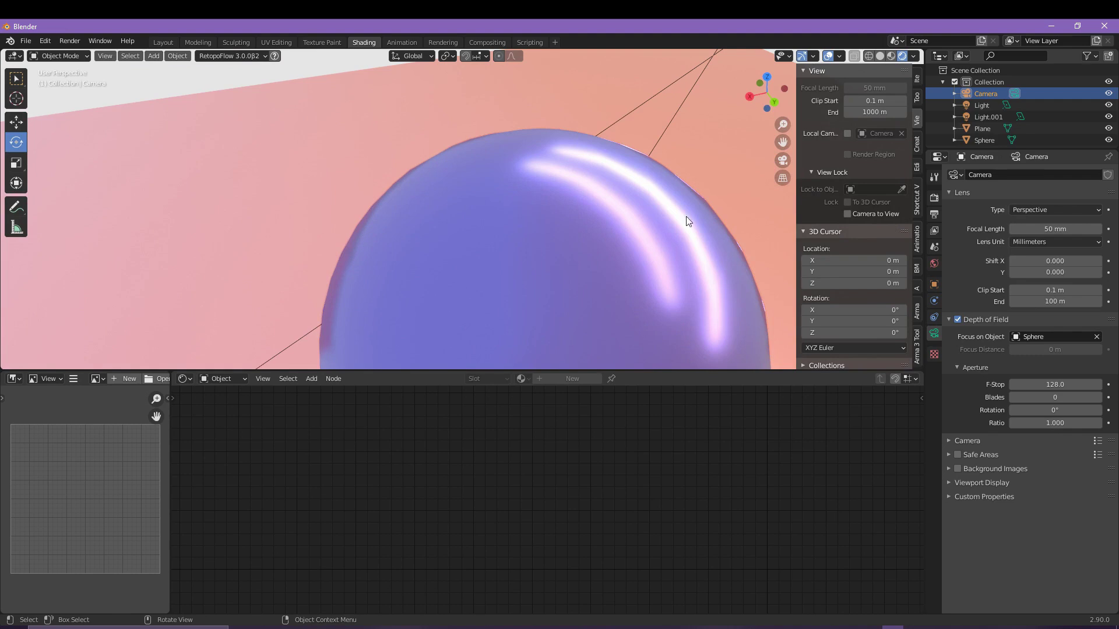
middle_click_drag(687, 222, 715, 313)
scroll(672, 310, "down", 6)
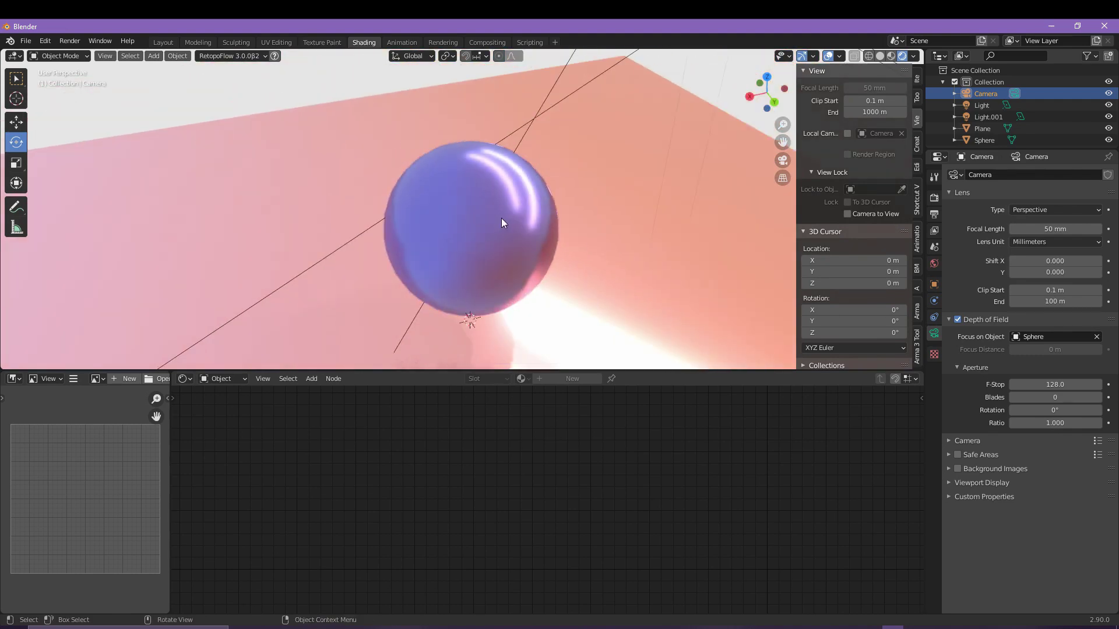
Add a Subdivision Surface modifier to the sphere.
left_click(501, 218)
middle_click_drag(588, 225, 544, 247)
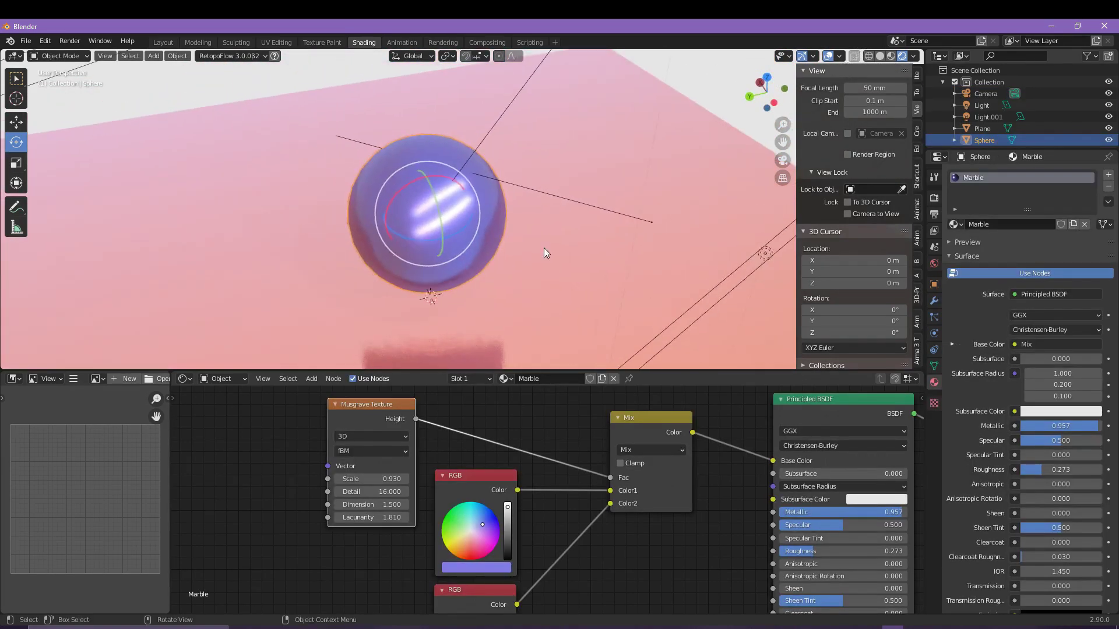
key("KP_0")
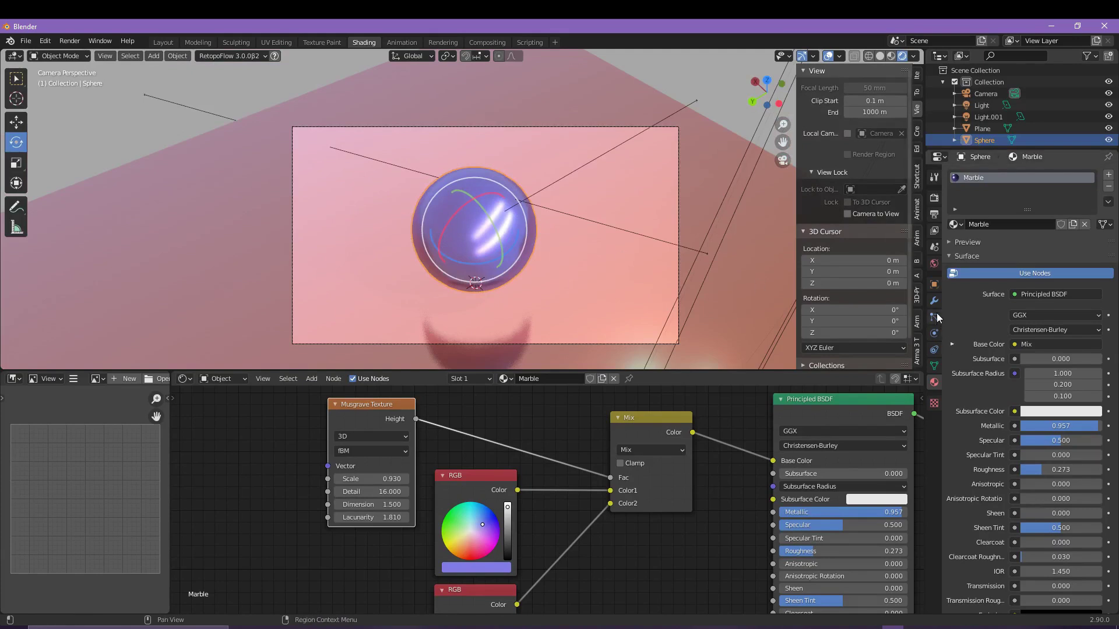
left_click(935, 305)
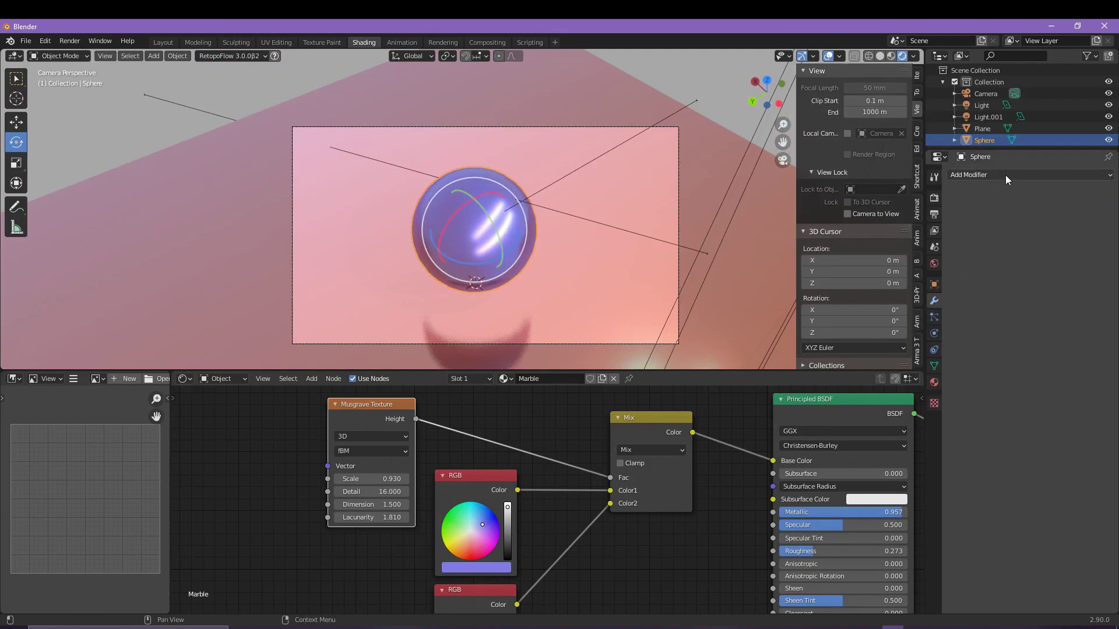
left_click(1005, 174)
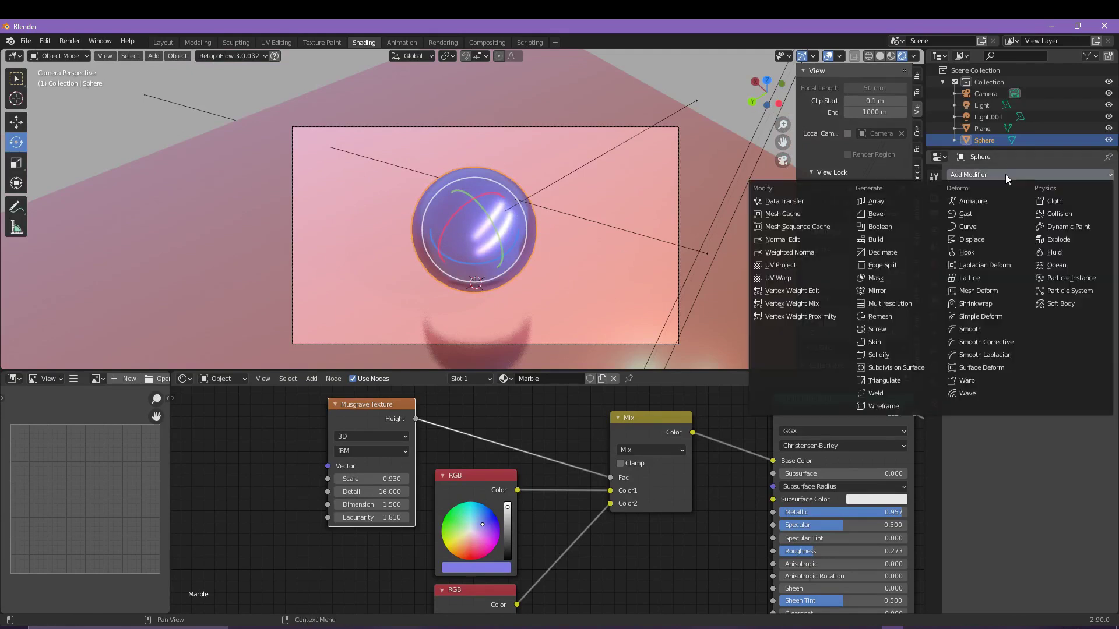
left_click(891, 366)
scroll(502, 241, "up", 5)
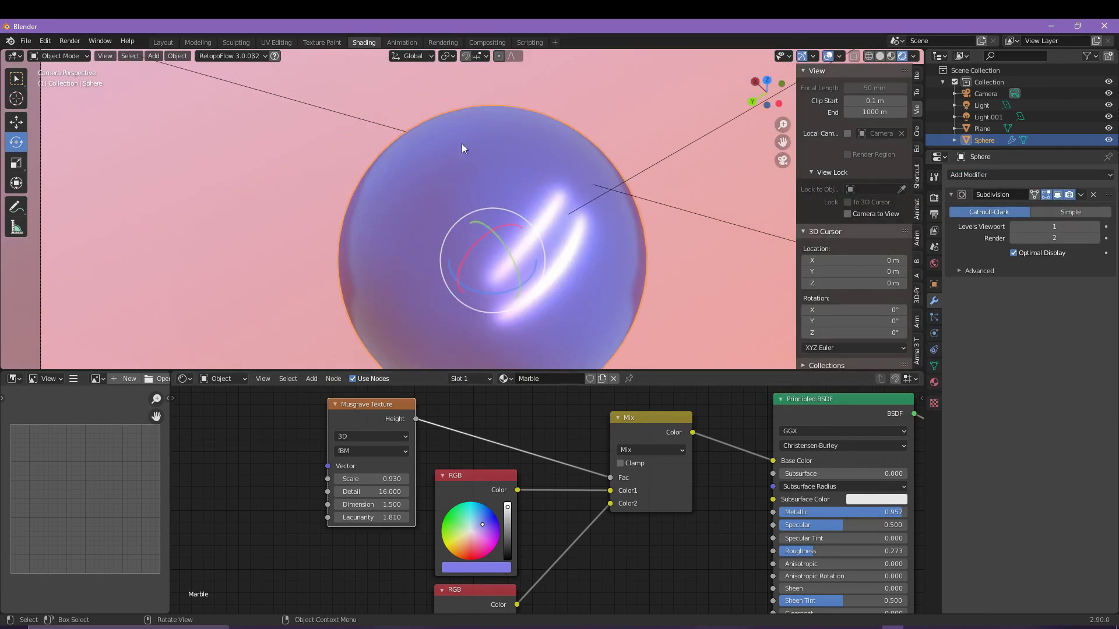
scroll(528, 277, "down", 6)
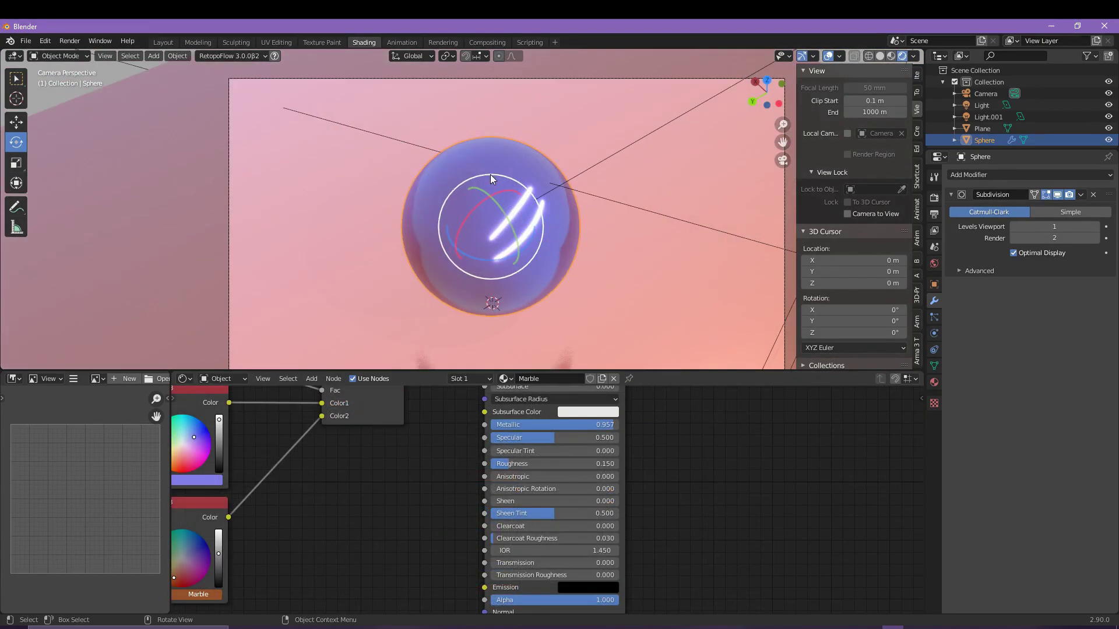
Enable Bloom in the Eevee render properties alongside Ambient Occlusion.
left_click(934, 198)
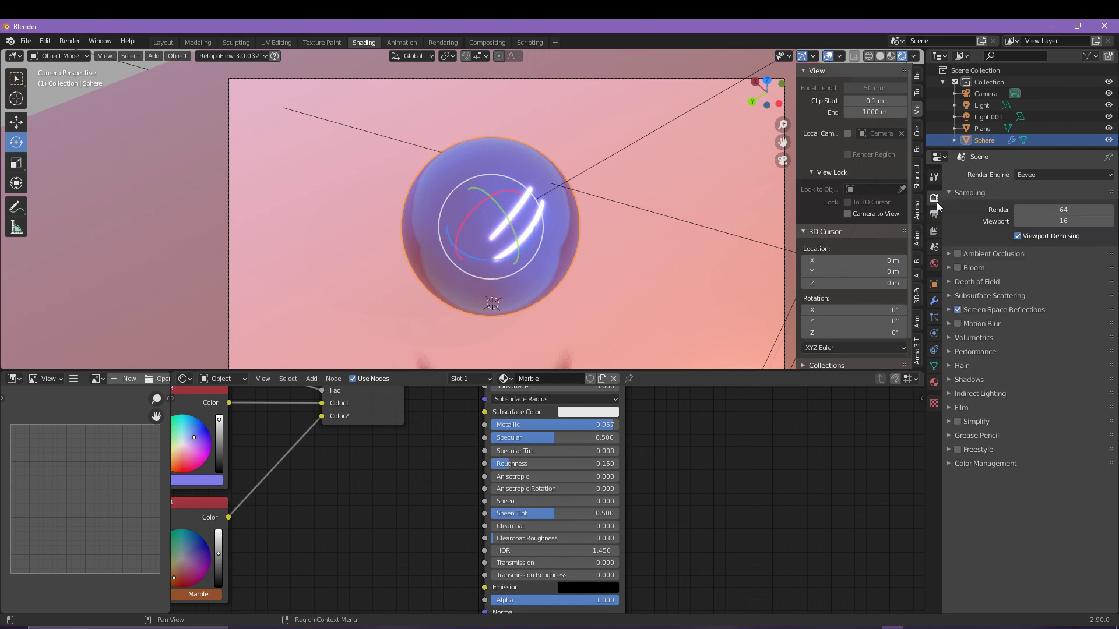
left_click(959, 267)
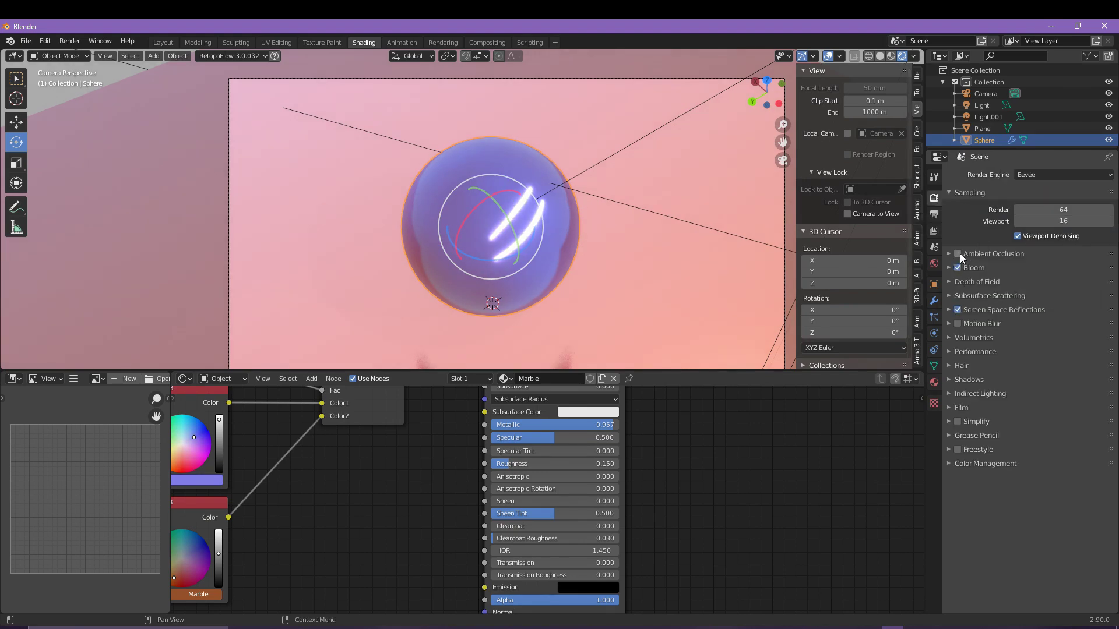
scroll(588, 259, "down", 3)
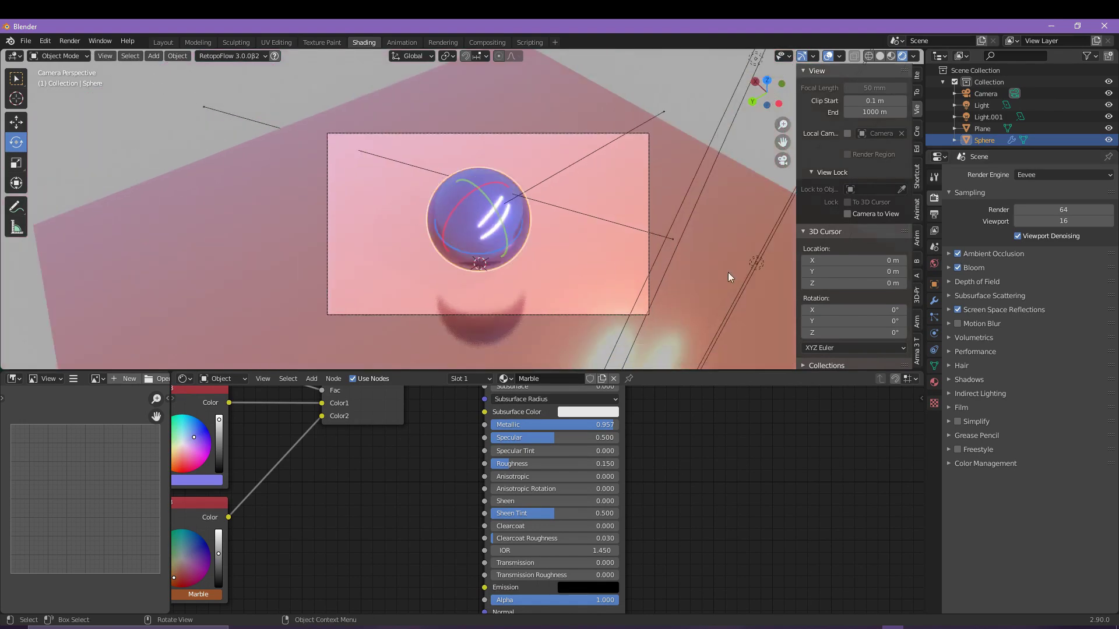
middle_click_drag(646, 238, 598, 255)
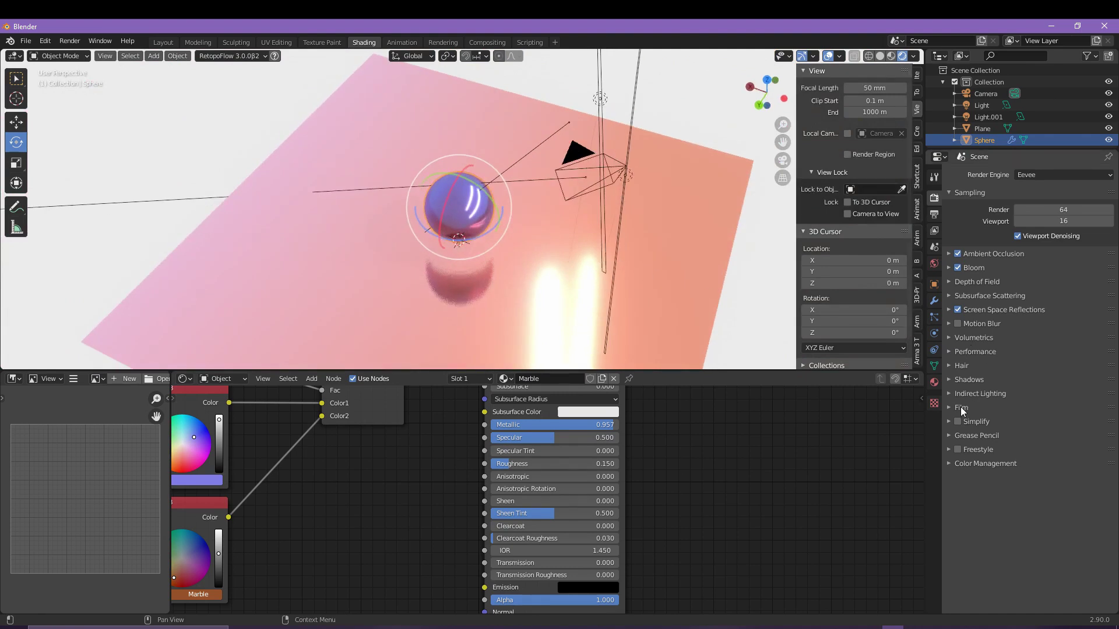
Check the 1920×1080 PNG output settings, then bring up the Render menu.
left_click(934, 216)
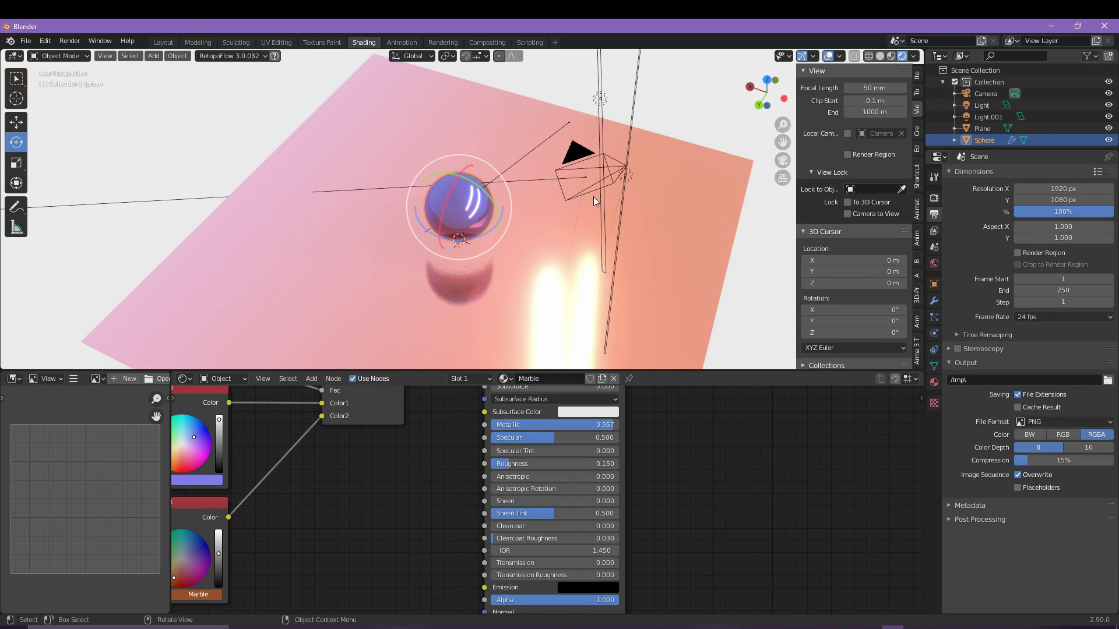
left_click(69, 44)
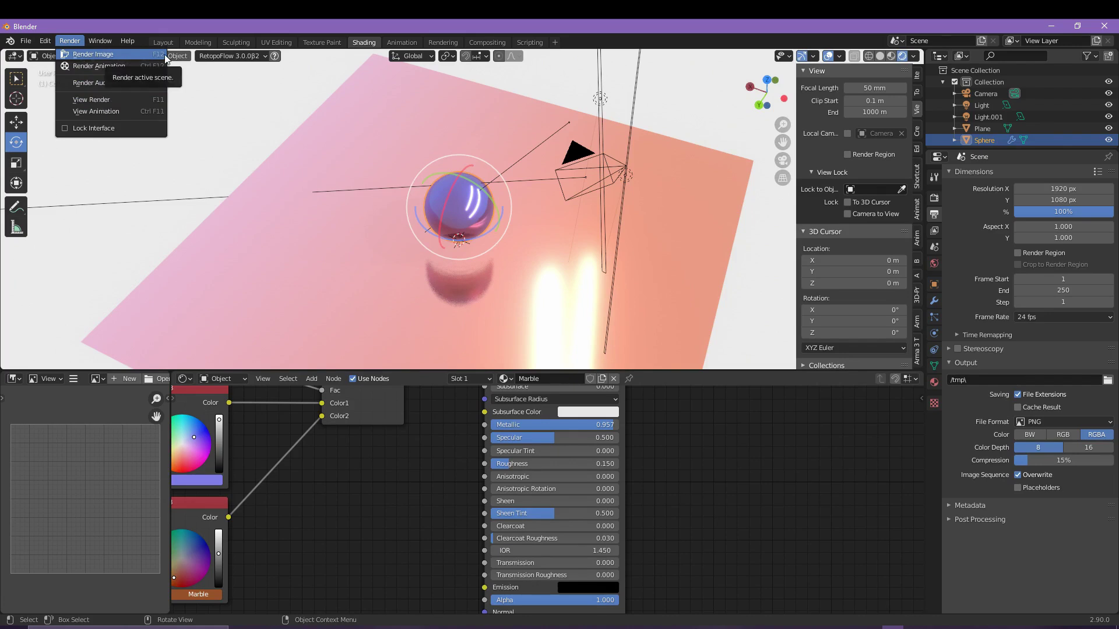
Render frame 1 of the purple sphere as a still image and close the render window.
left_click(134, 58)
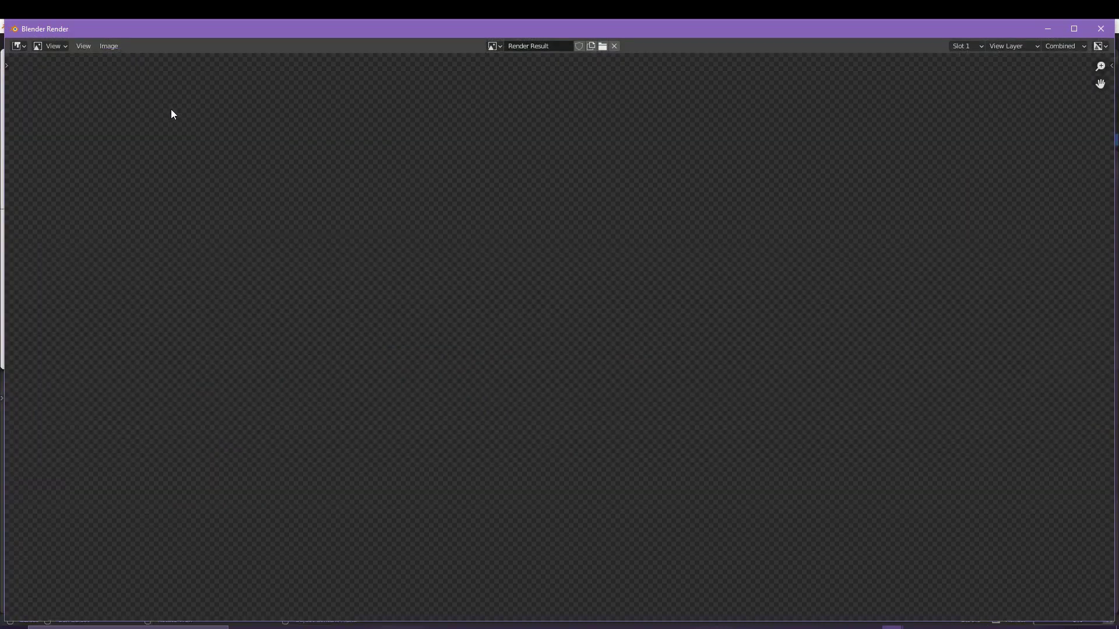
scroll(633, 252, "down", 4)
scroll(624, 267, "up", 2)
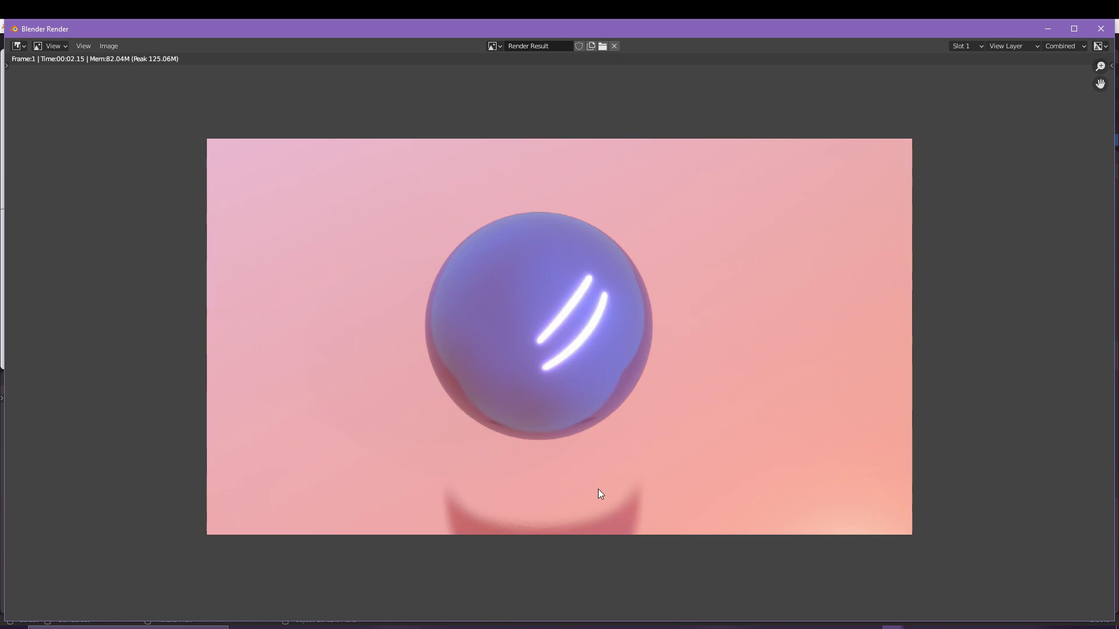
left_click(1100, 28)
middle_click_drag(530, 231, 590, 233)
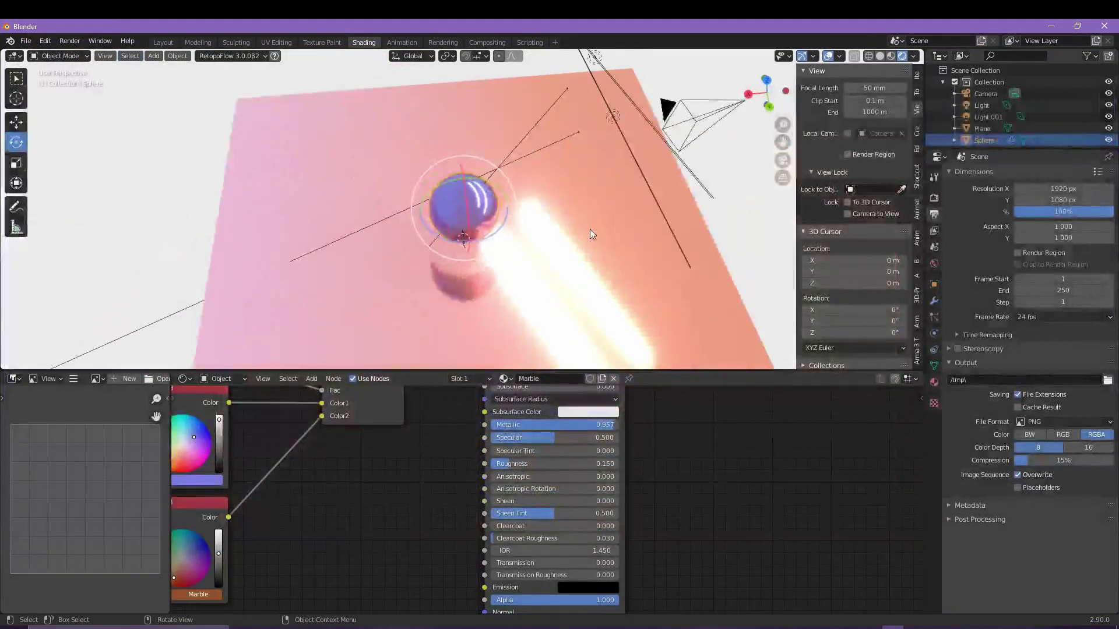